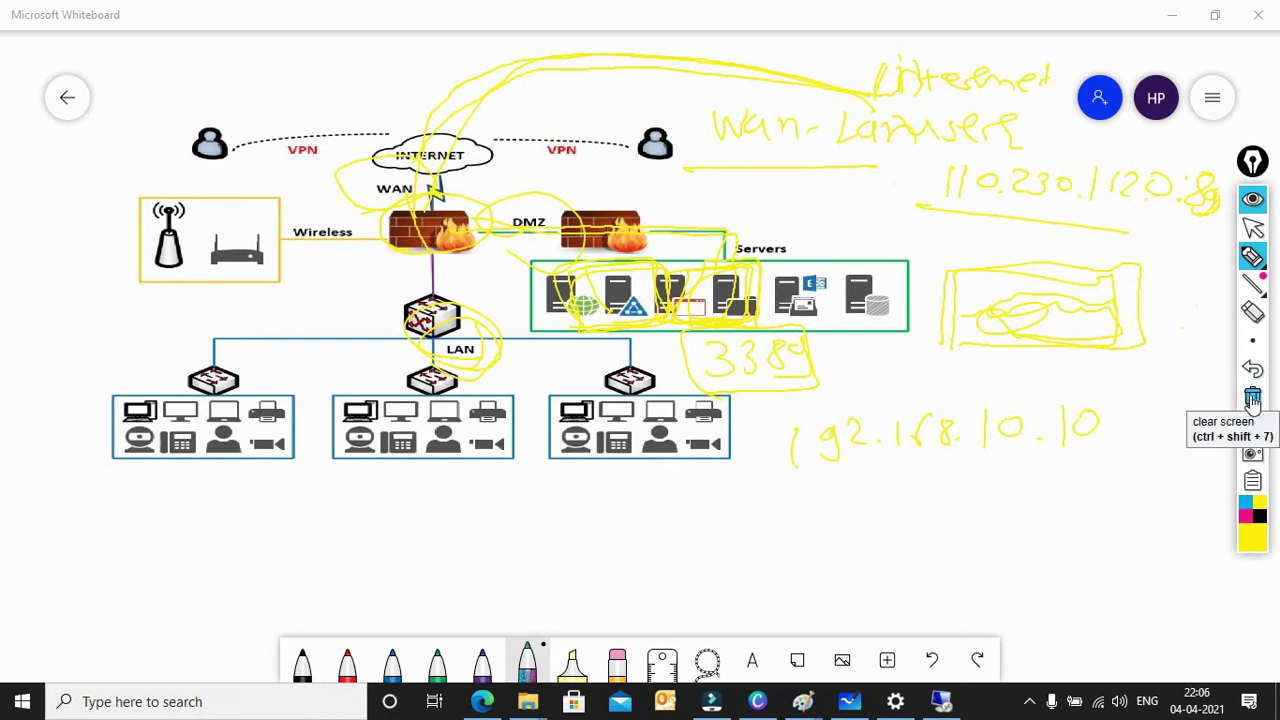
Step: Erase every yellow ink note from the Whiteboard canvas with the clear-screen button
click(1253, 398)
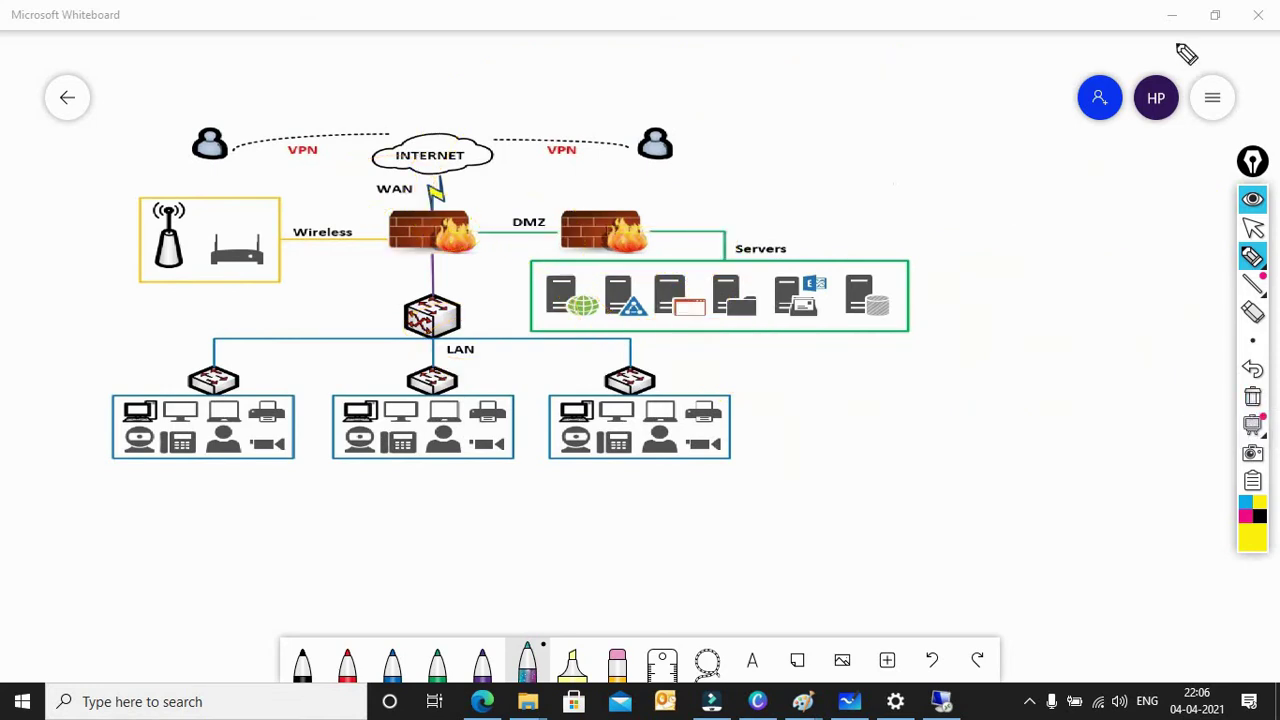
Step: Minimise Whiteboard and write 'server - 192.168.1.10 - 8999' below the rules table, circling 8999
click(1255, 229)
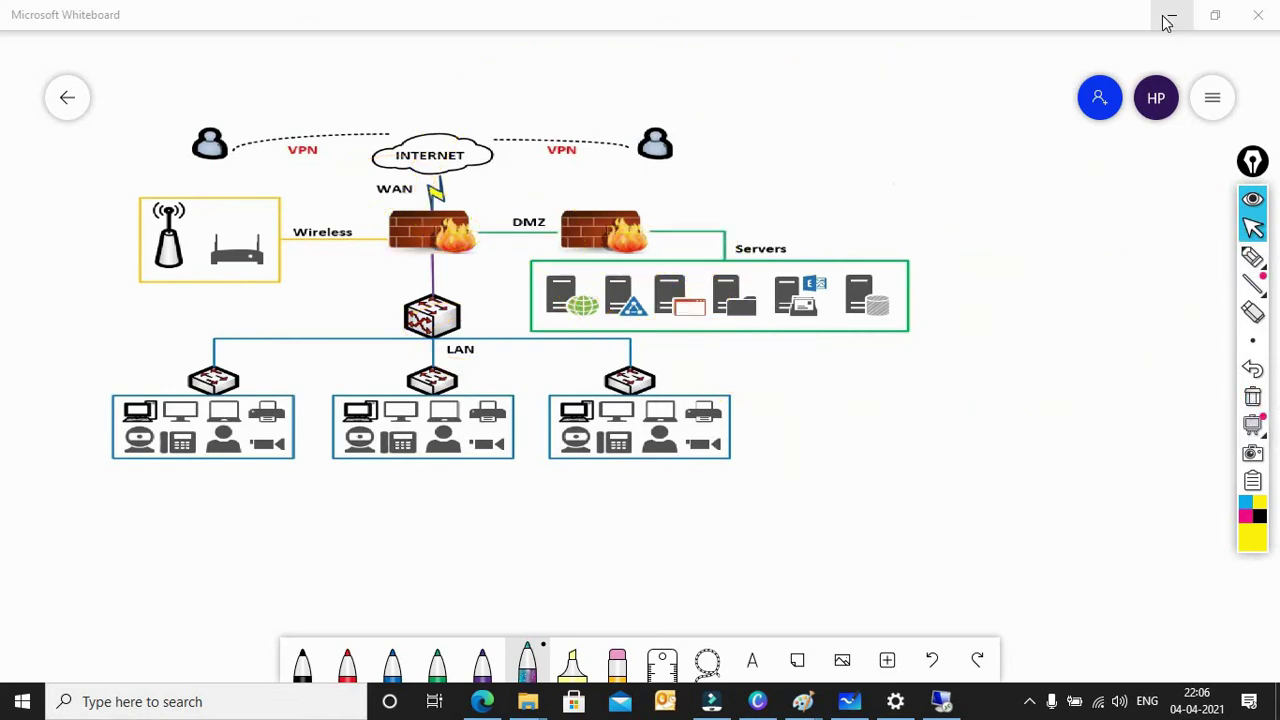
click(1172, 14)
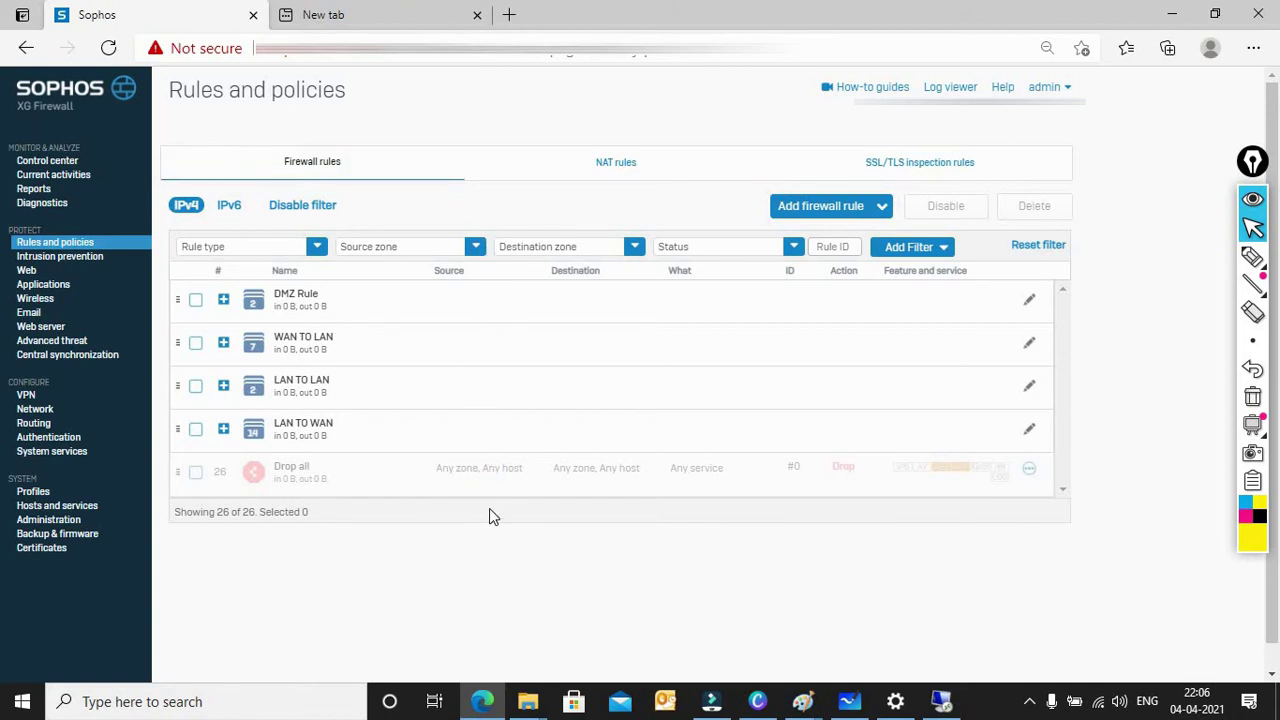
click(1252, 257)
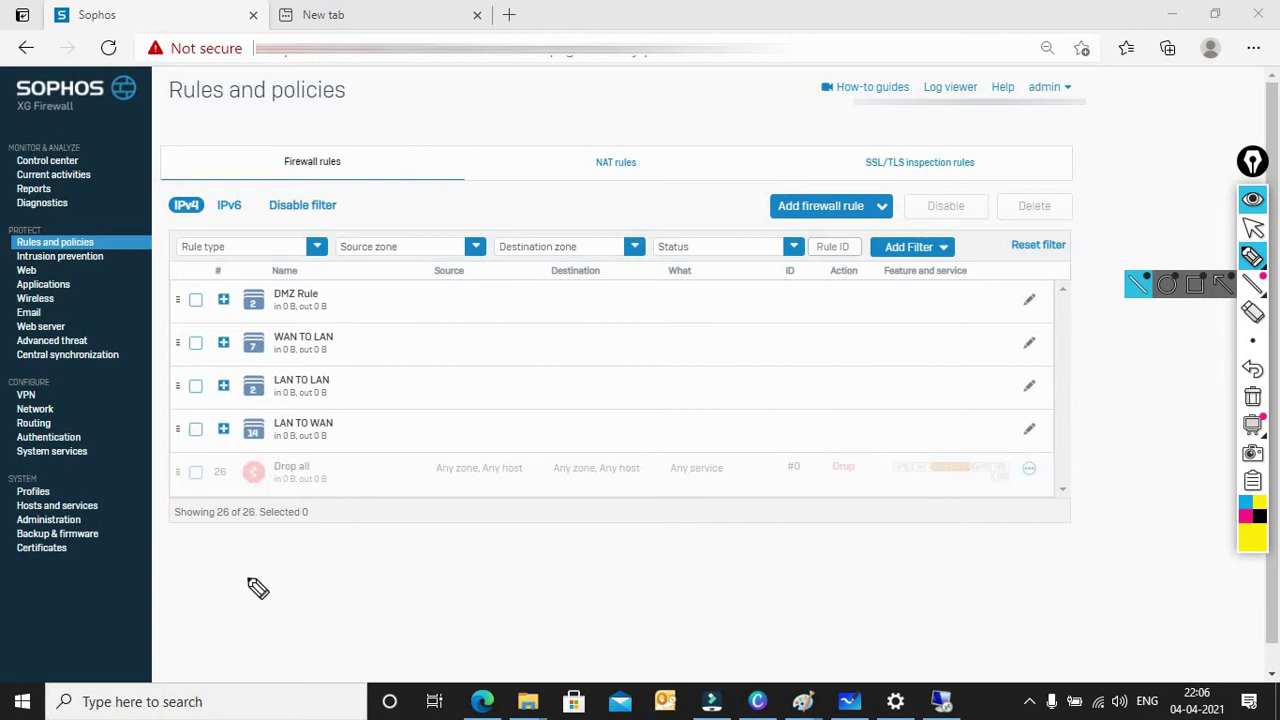
mouse_move(252, 576)
mouse_down()
mouse_move(232, 602)
mouse_move(306, 585)
mouse_move(480, 594)
mouse_move(560, 571)
mouse_move(686, 586)
mouse_move(720, 553)
mouse_move(820, 541)
mouse_up()
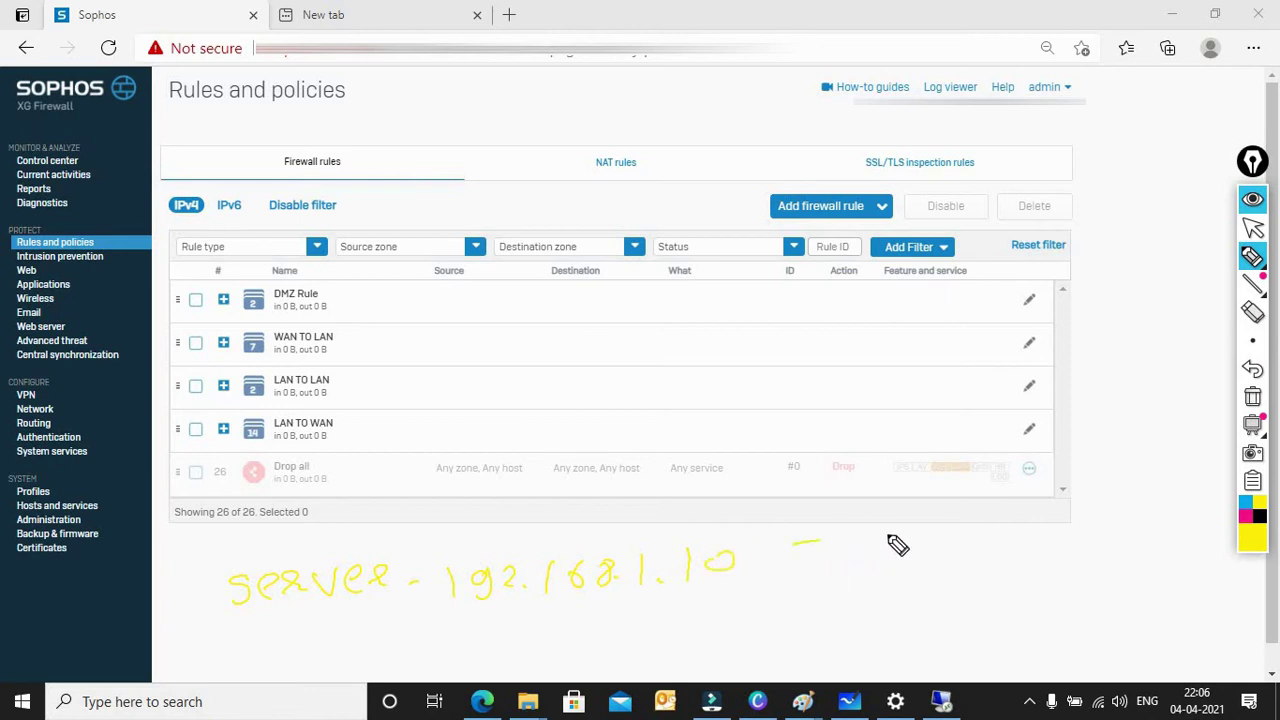
mouse_move(906, 549)
mouse_down()
mouse_move(951, 574)
mouse_move(1012, 578)
mouse_up()
mouse_move(900, 616)
mouse_down()
mouse_move(1020, 540)
mouse_move(917, 603)
mouse_up()
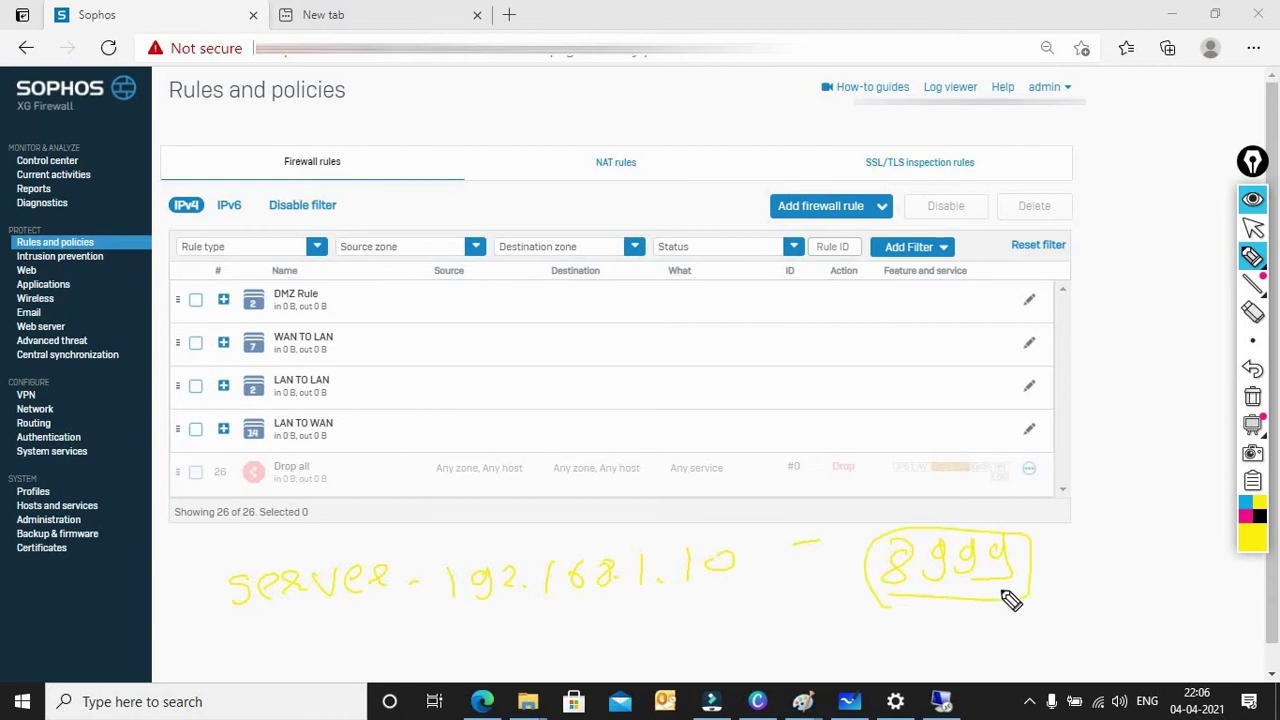
click(1253, 229)
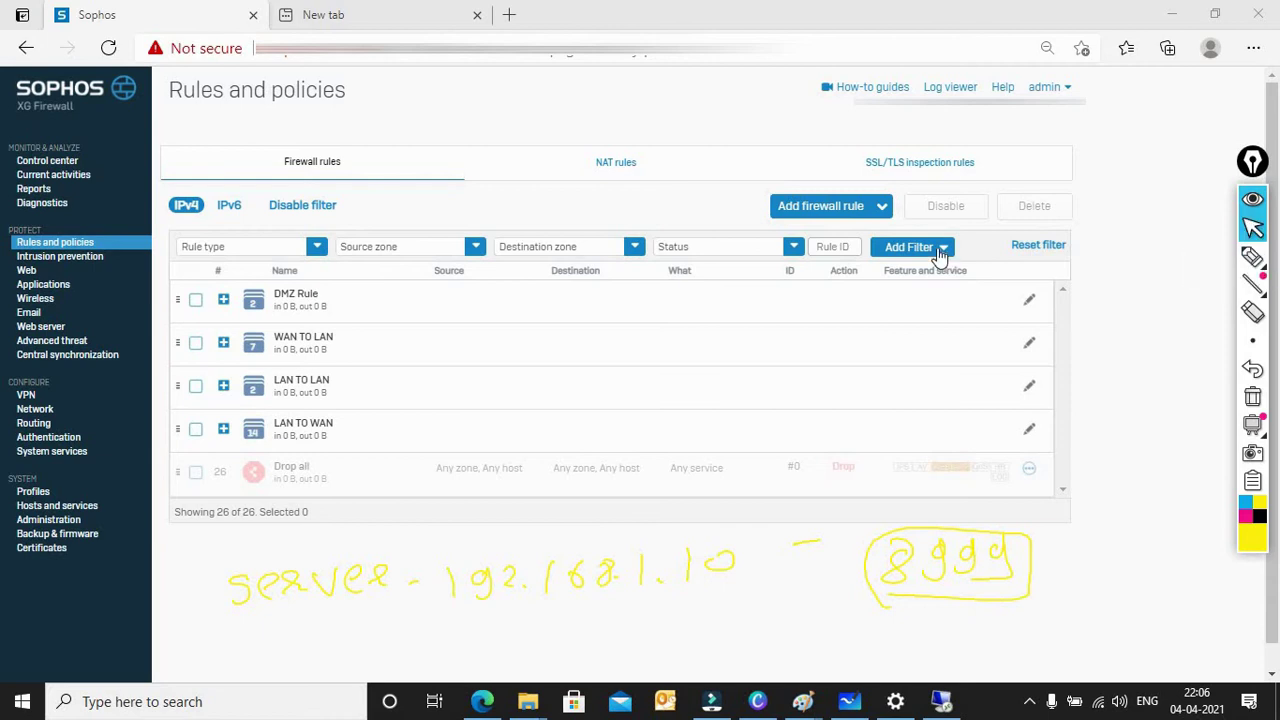
click(881, 208)
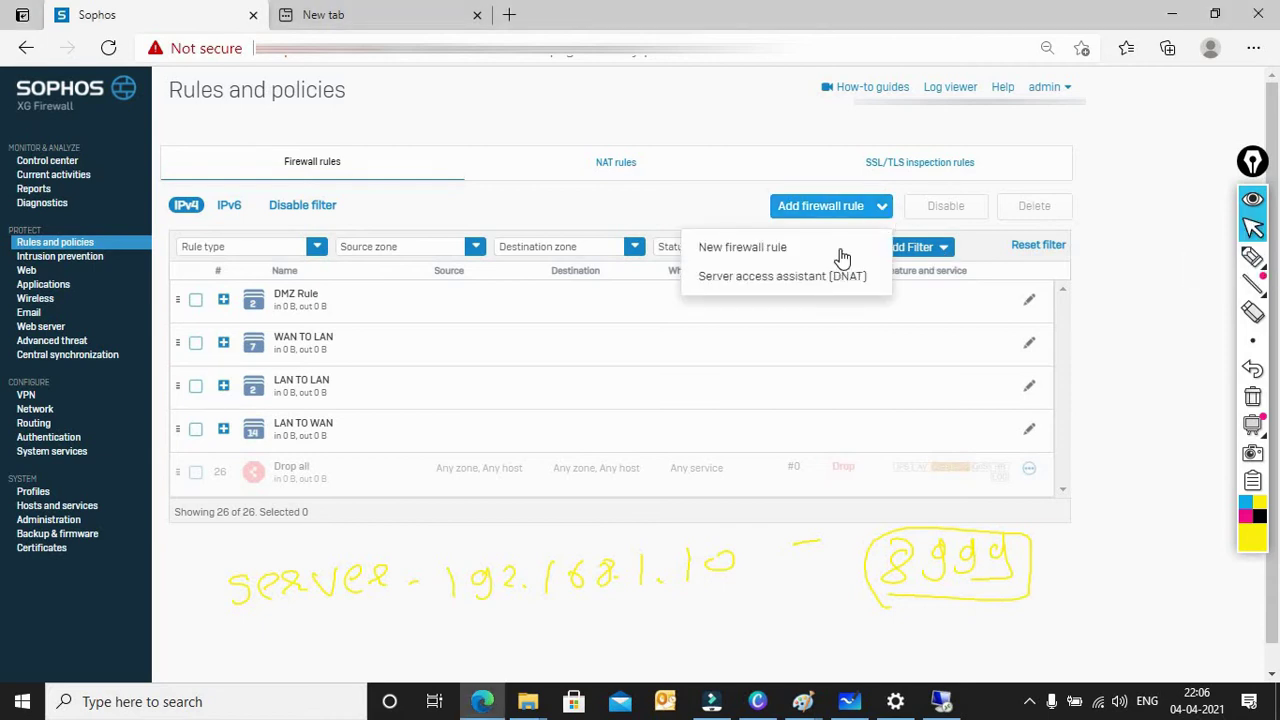
click(789, 284)
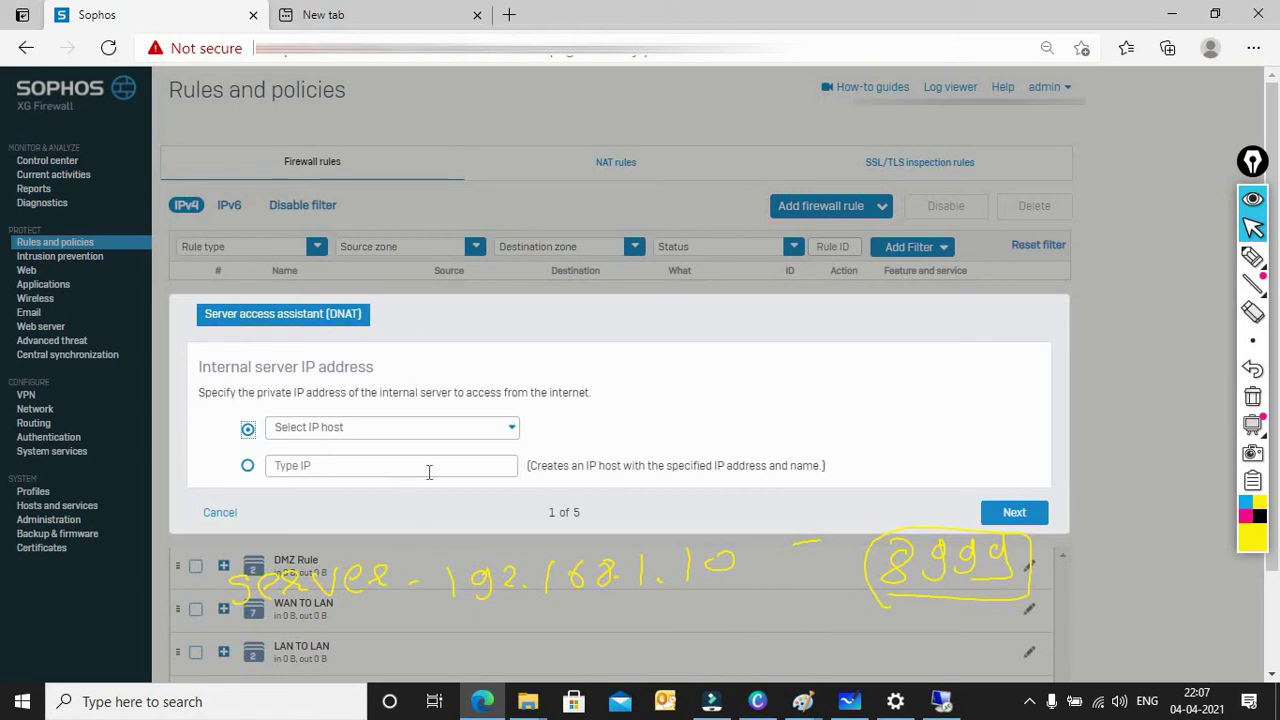
click(222, 513)
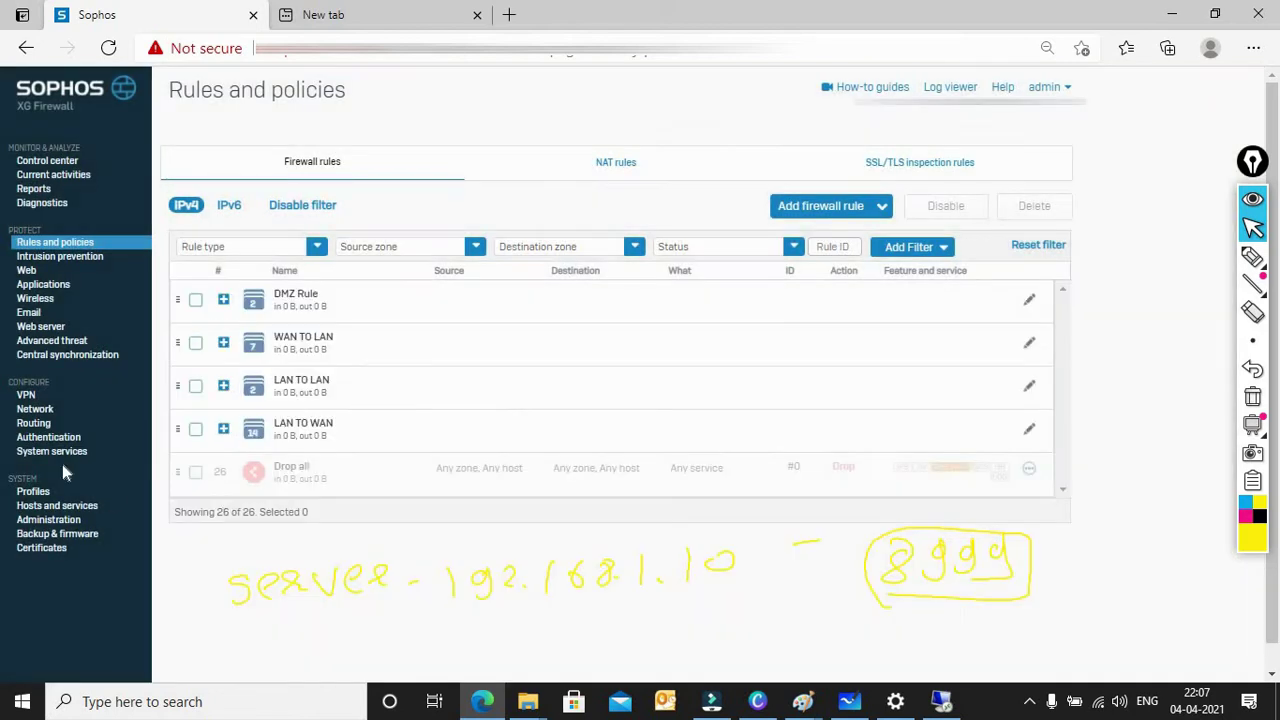
Step: Add IP host Test_Server with address 192.168.1.10 under Hosts and services
click(37, 508)
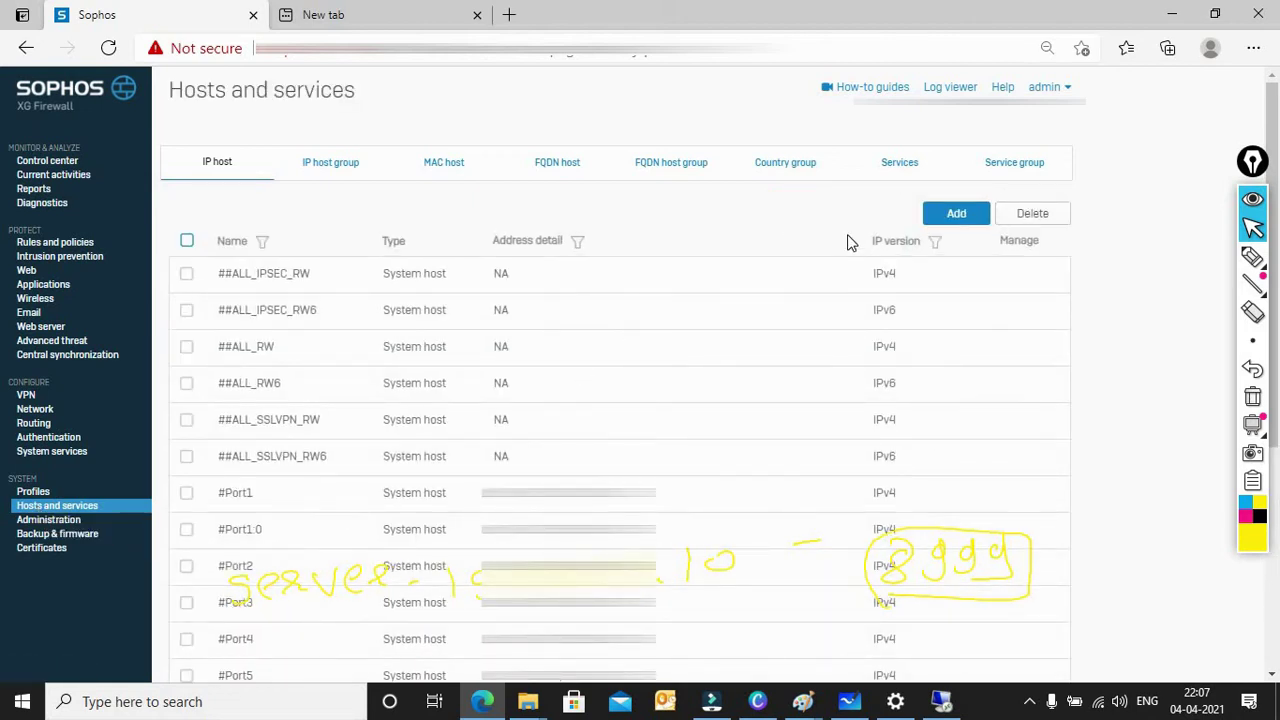
click(944, 215)
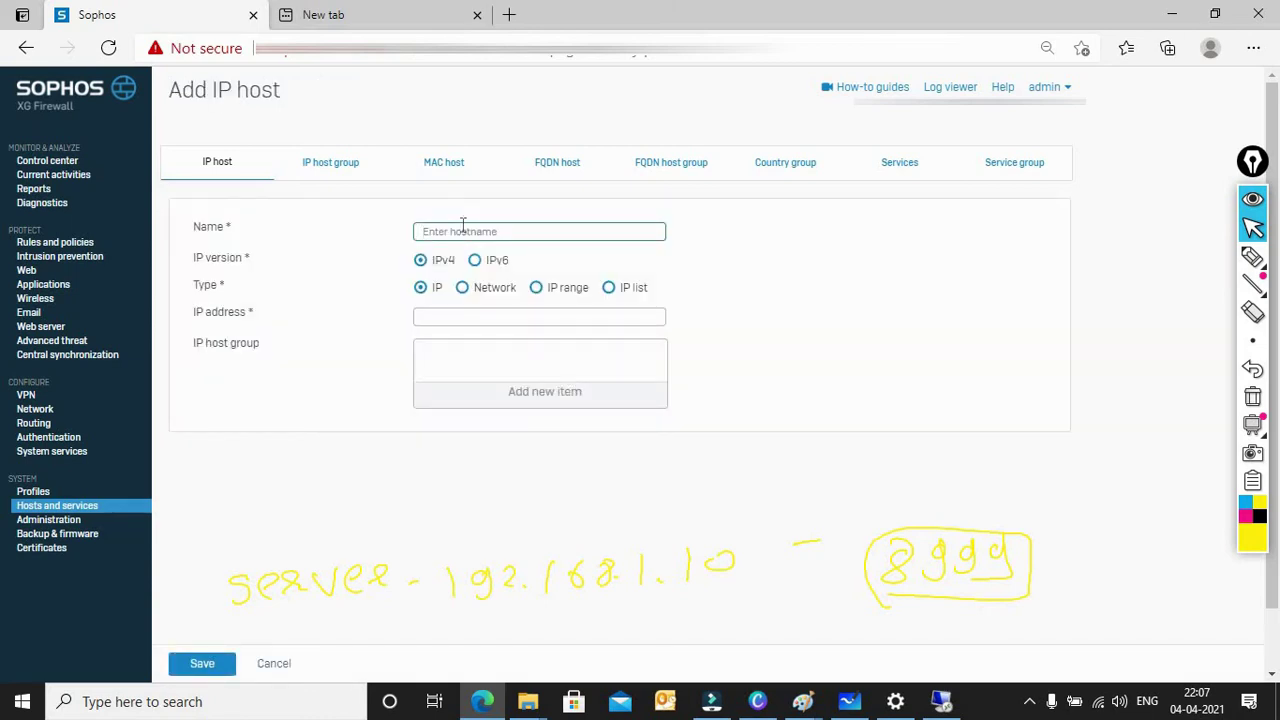
text(Test_Server)
click(437, 316)
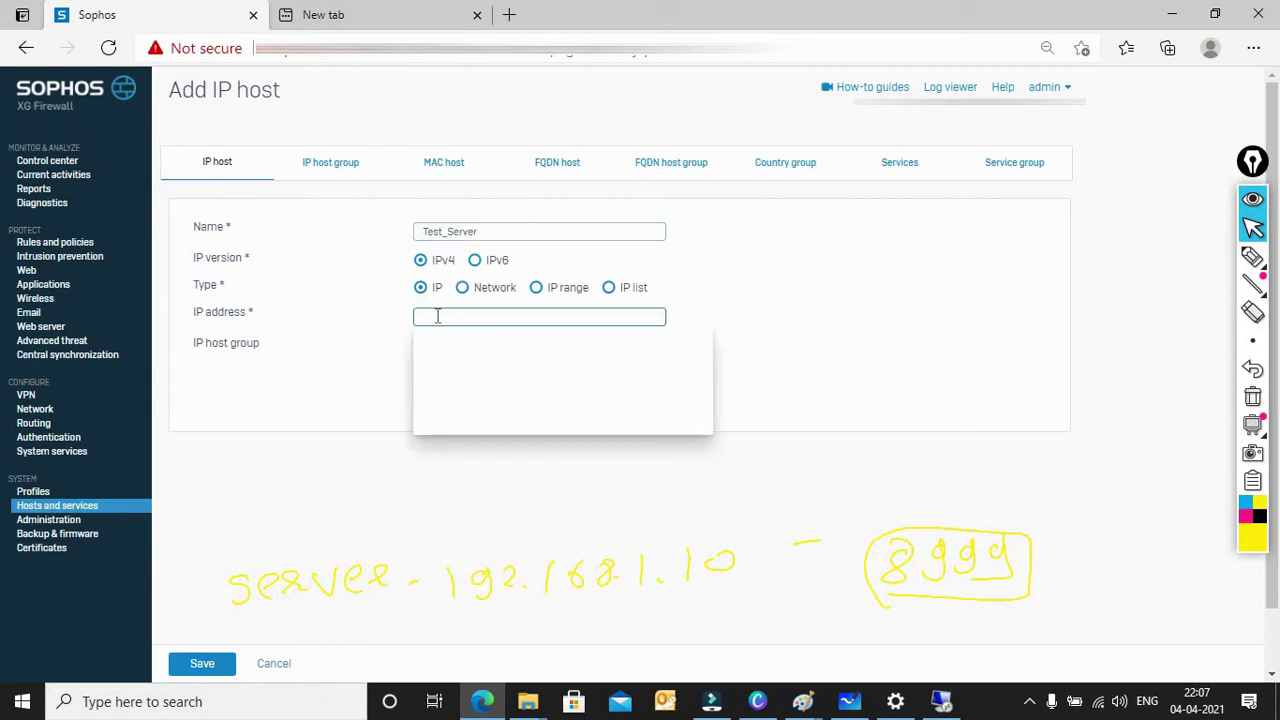
text(192.168.1)
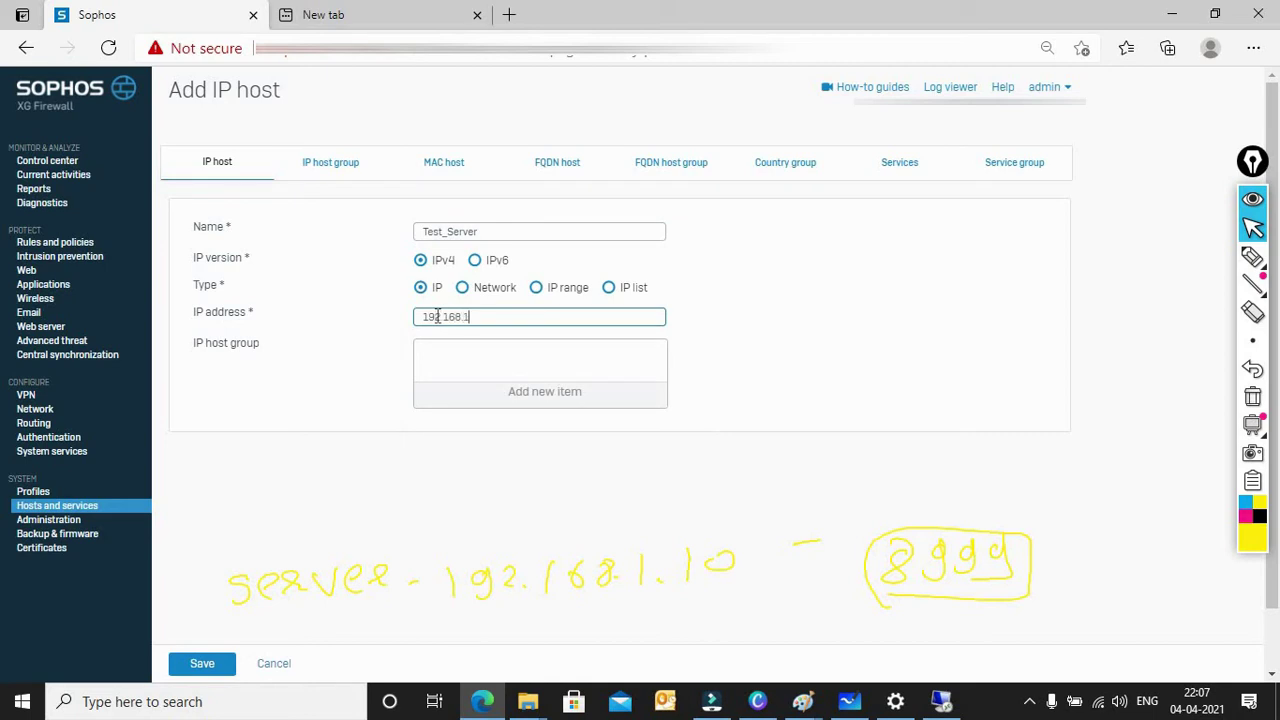
text(.10)
click(200, 665)
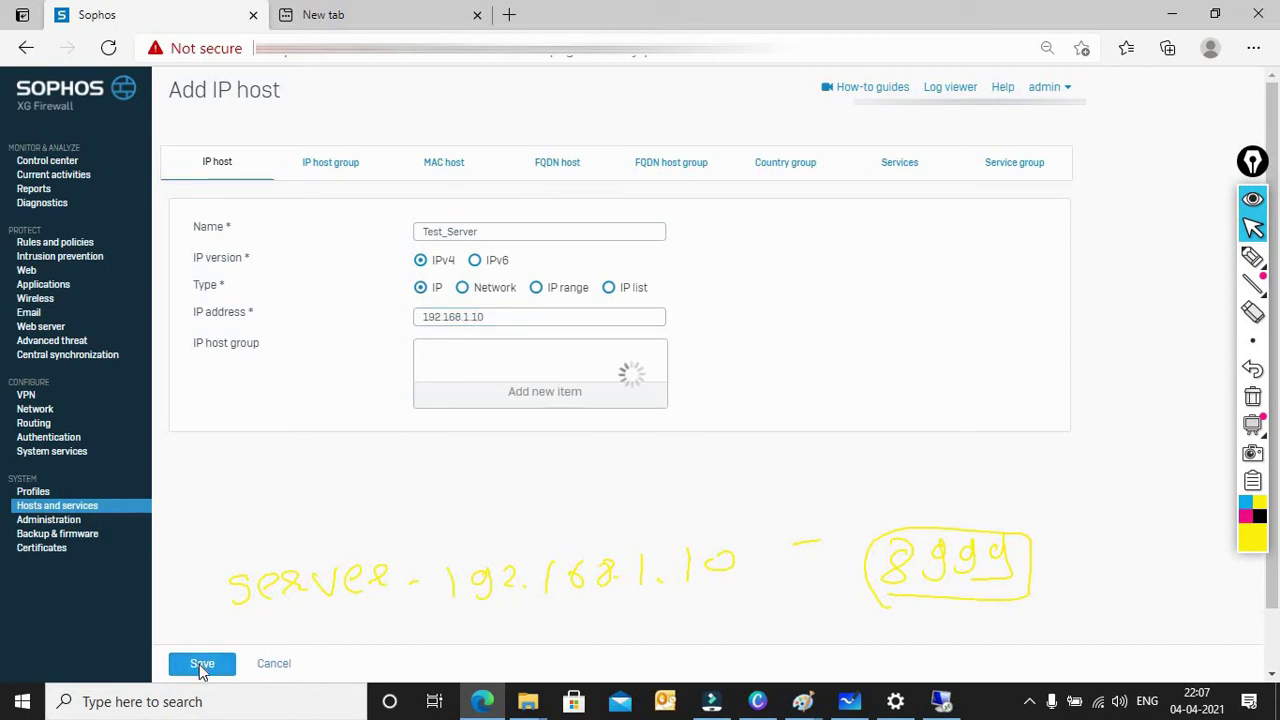
Step: Create TCP service Test_Server-Service with source ports 1:65535 and destination port 8999
click(896, 165)
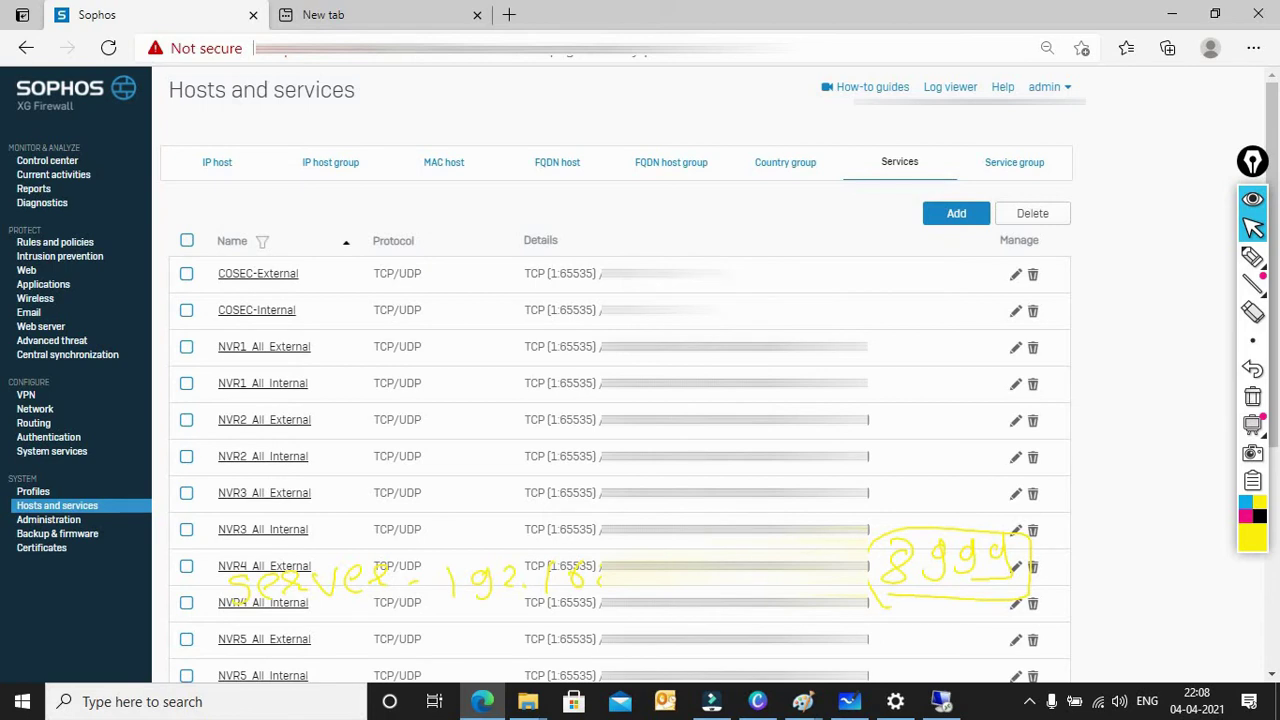
click(956, 216)
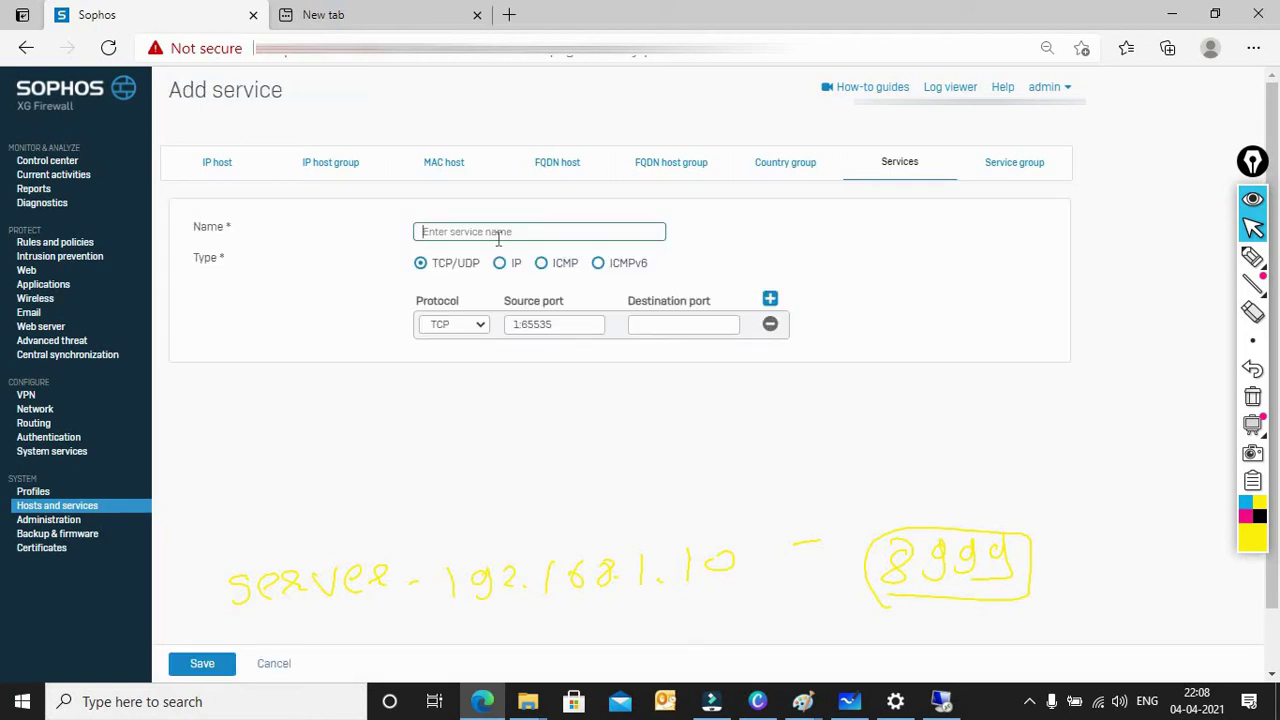
text(Test_Server-Service)
drag(568, 327, 508, 330)
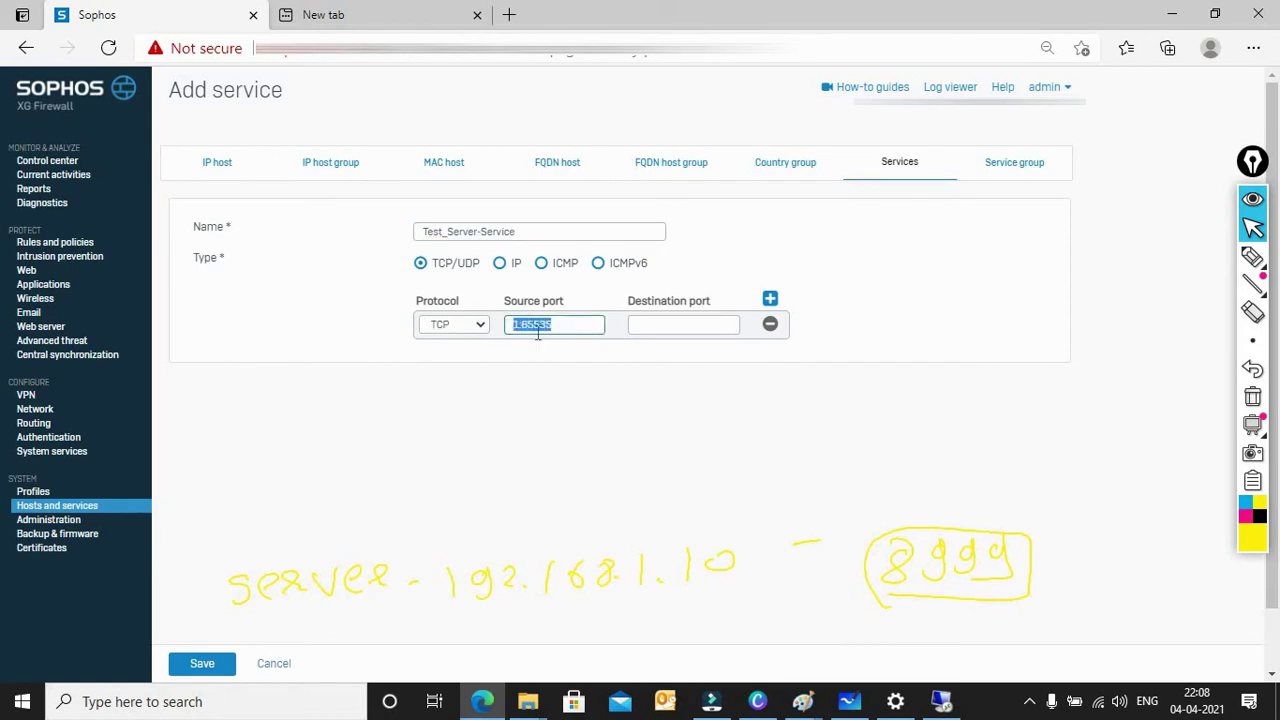
click(572, 328)
click(648, 326)
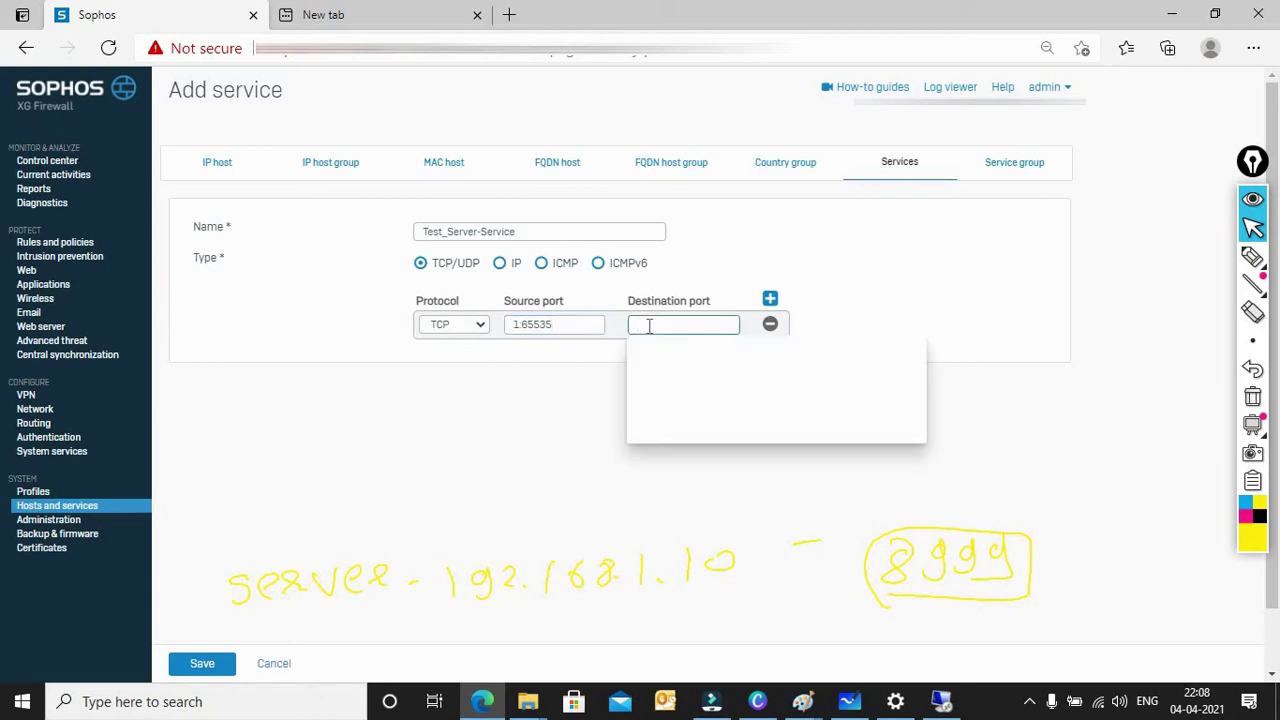
text(7)
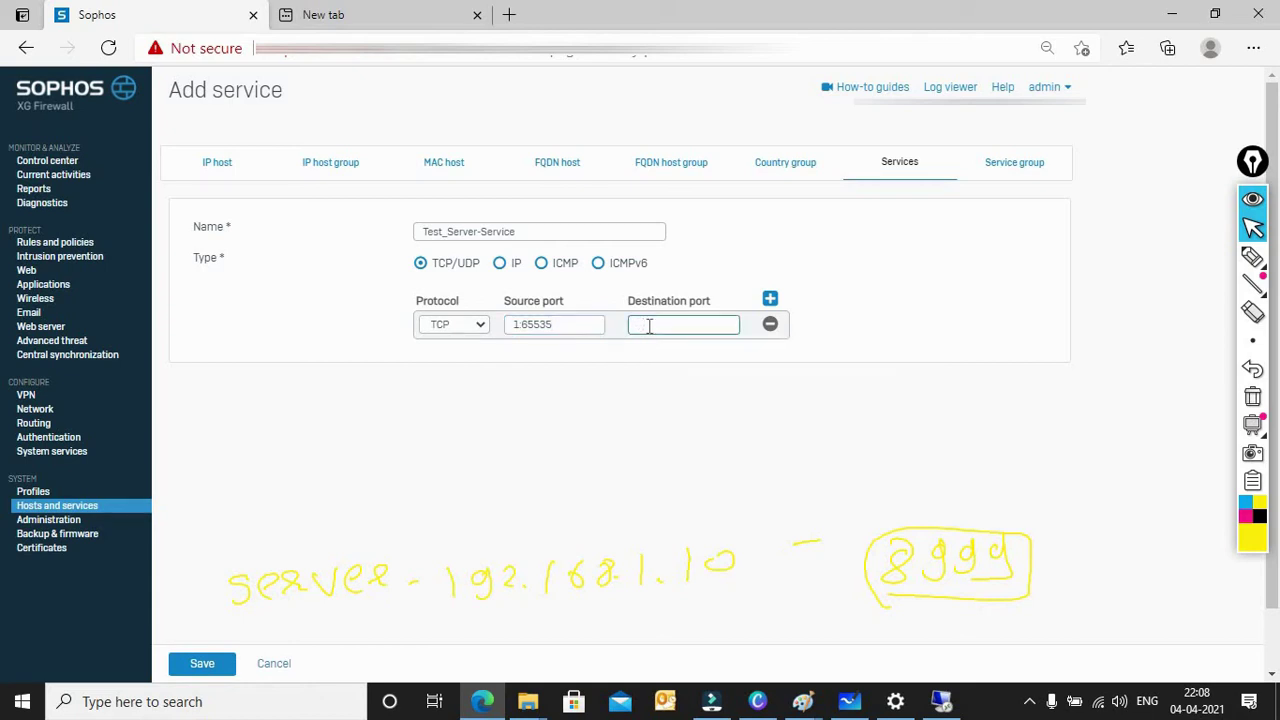
text(8999)
drag(675, 326, 513, 333)
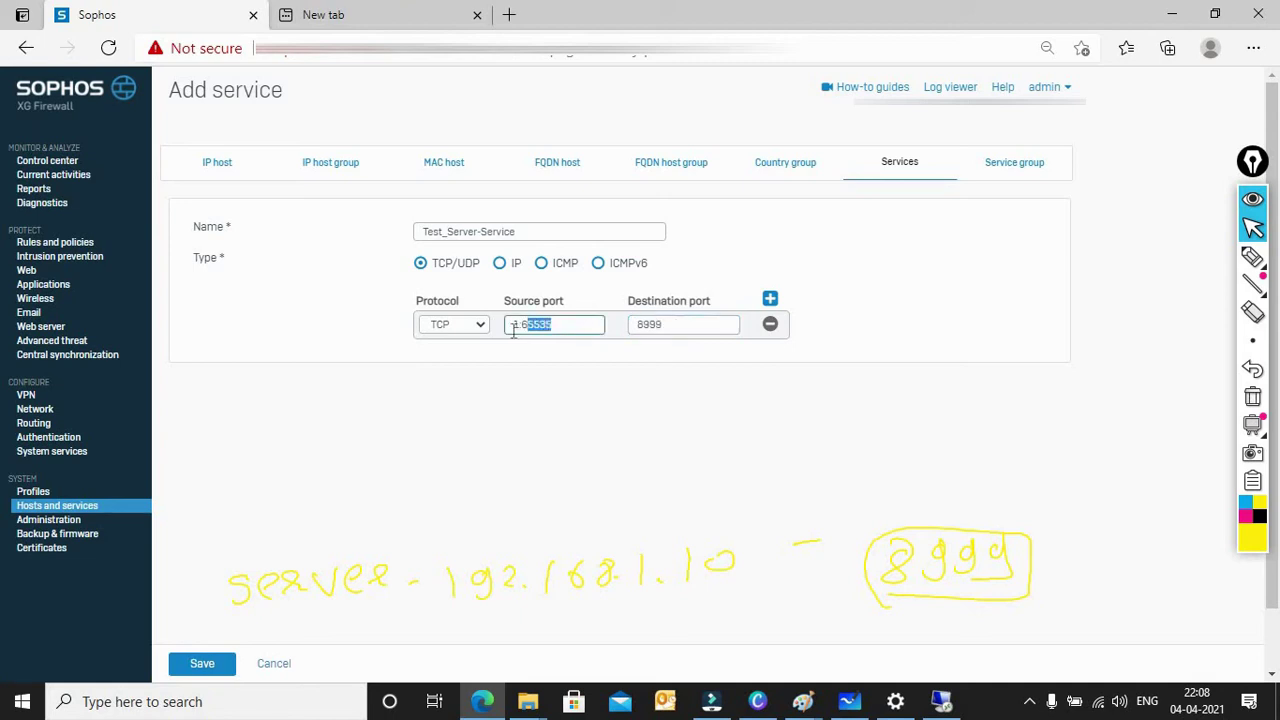
drag(676, 324, 640, 324)
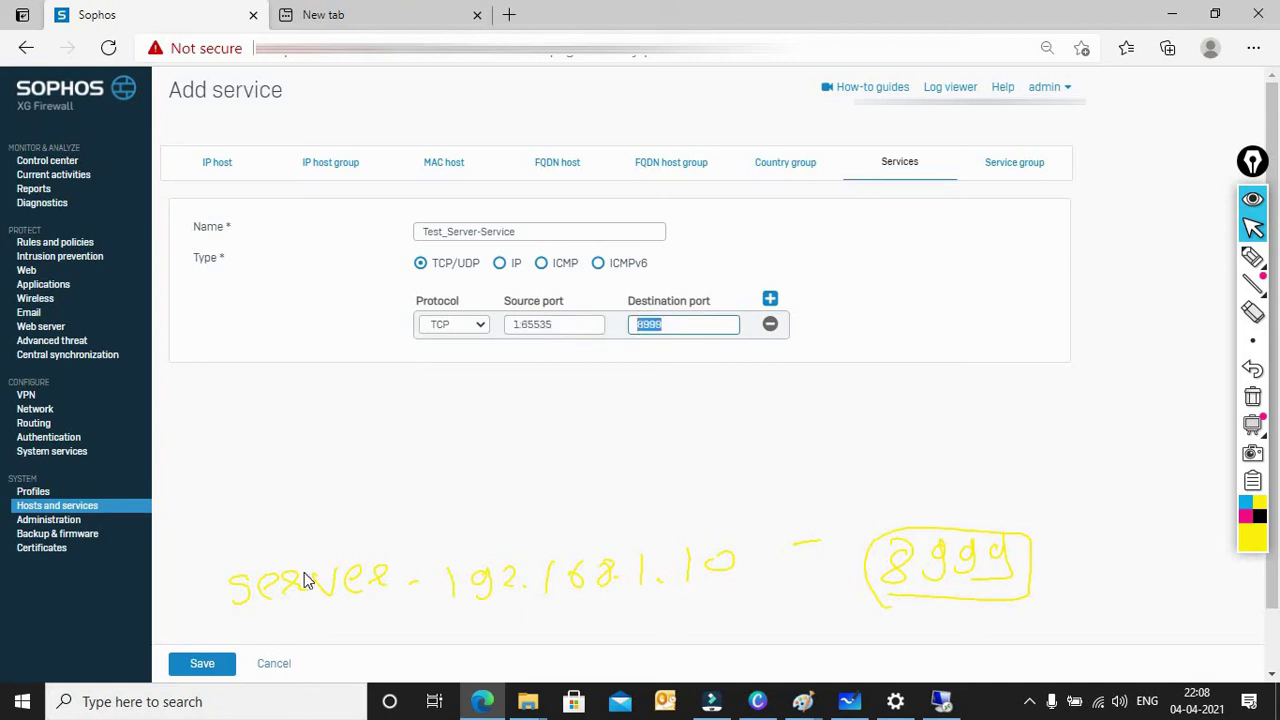
click(203, 666)
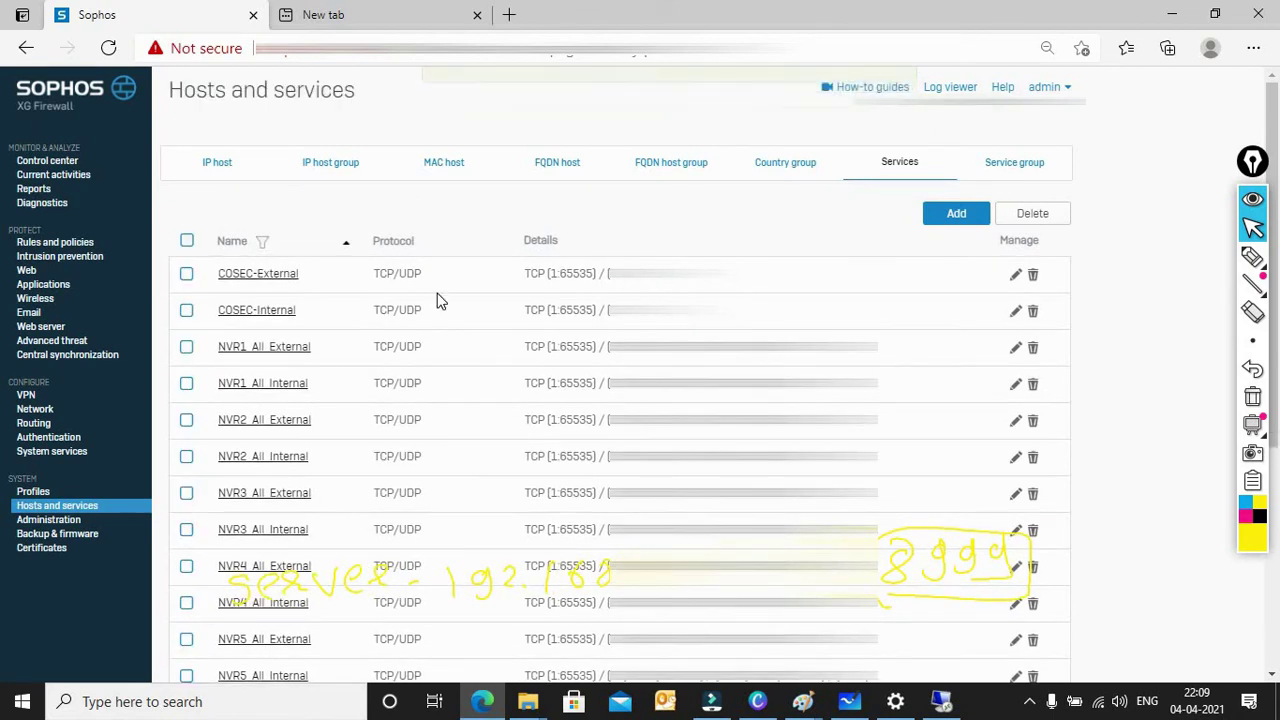
Step: Launch the Server access assistant (DNAT) from Rules and policies and pick Test_Server as the internal server
click(55, 244)
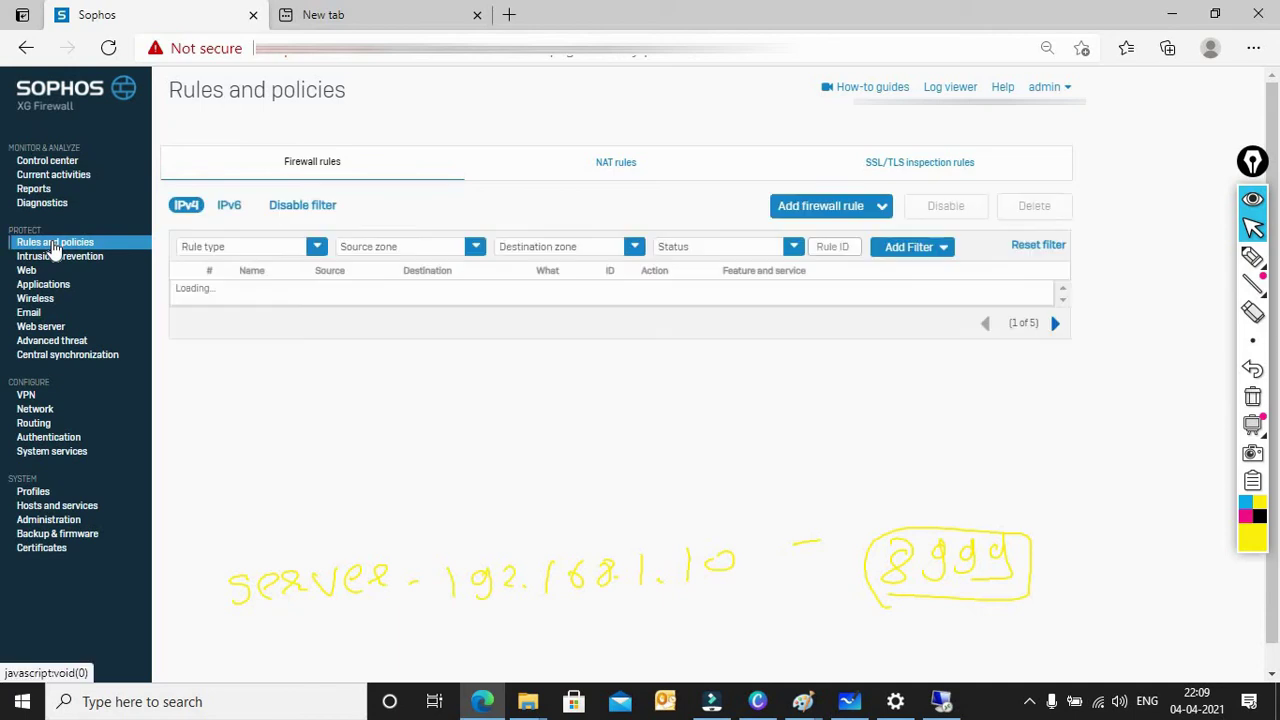
click(862, 213)
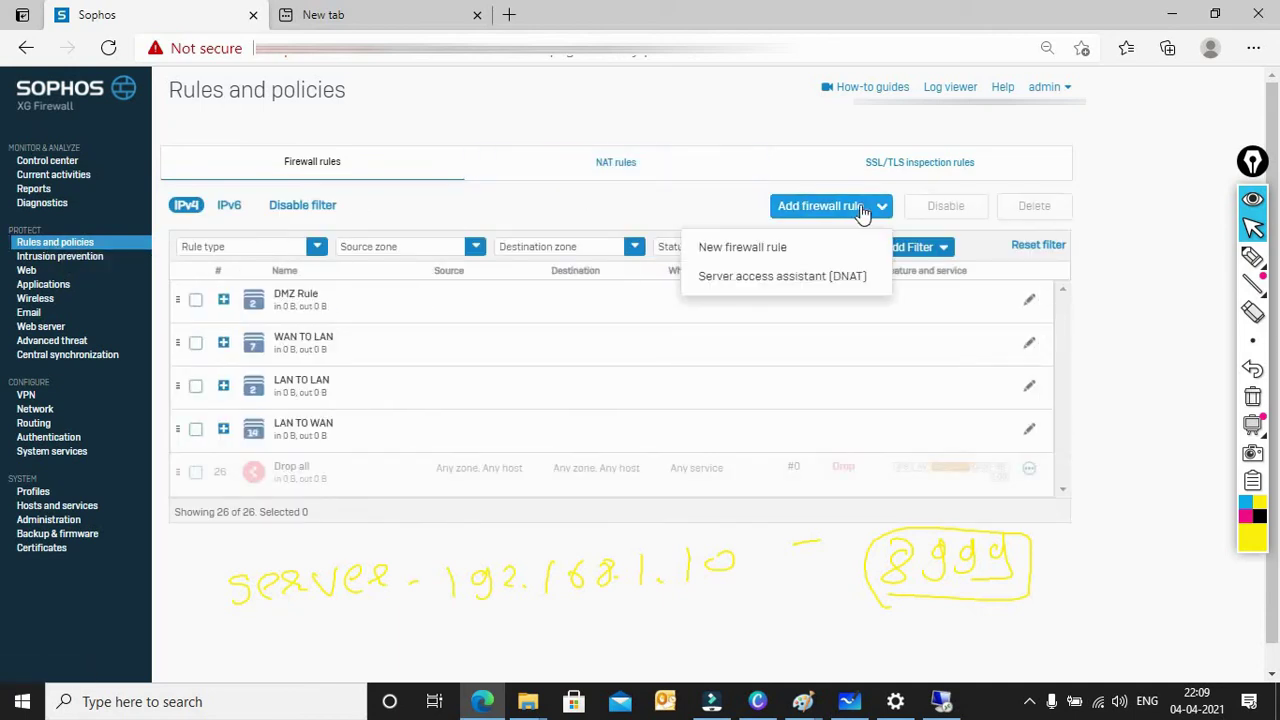
click(768, 281)
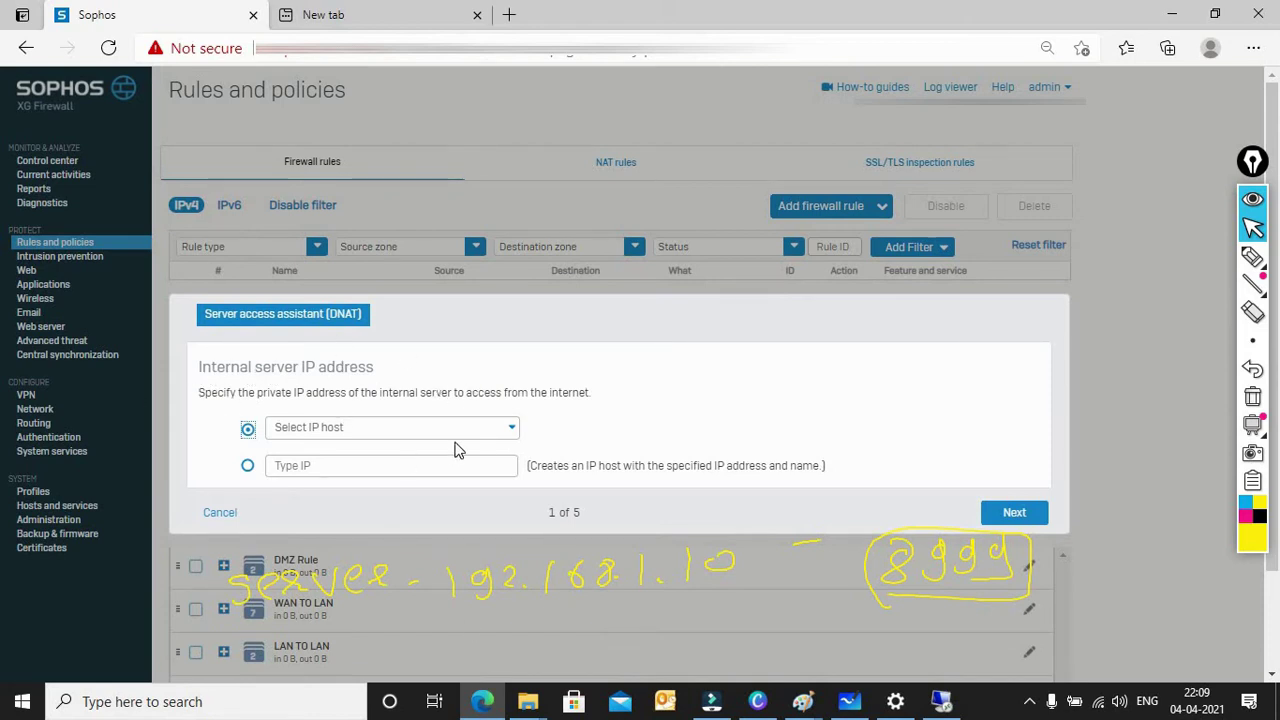
click(477, 437)
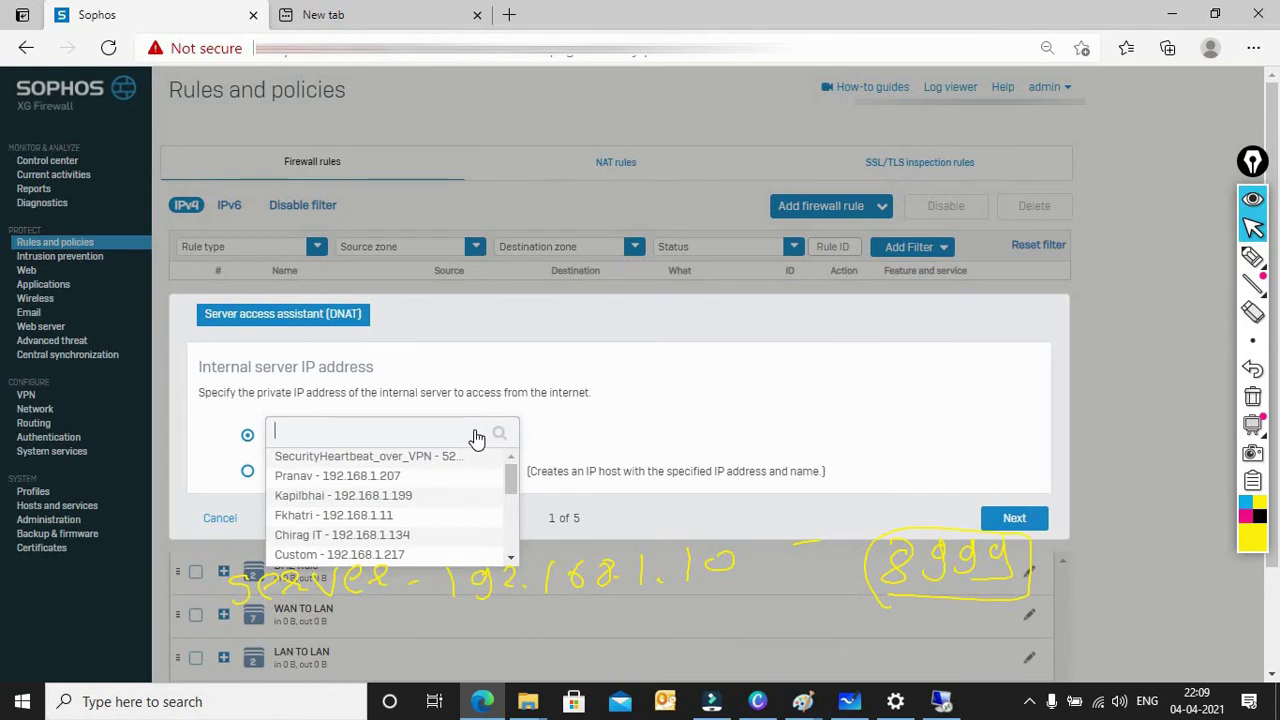
text(test)
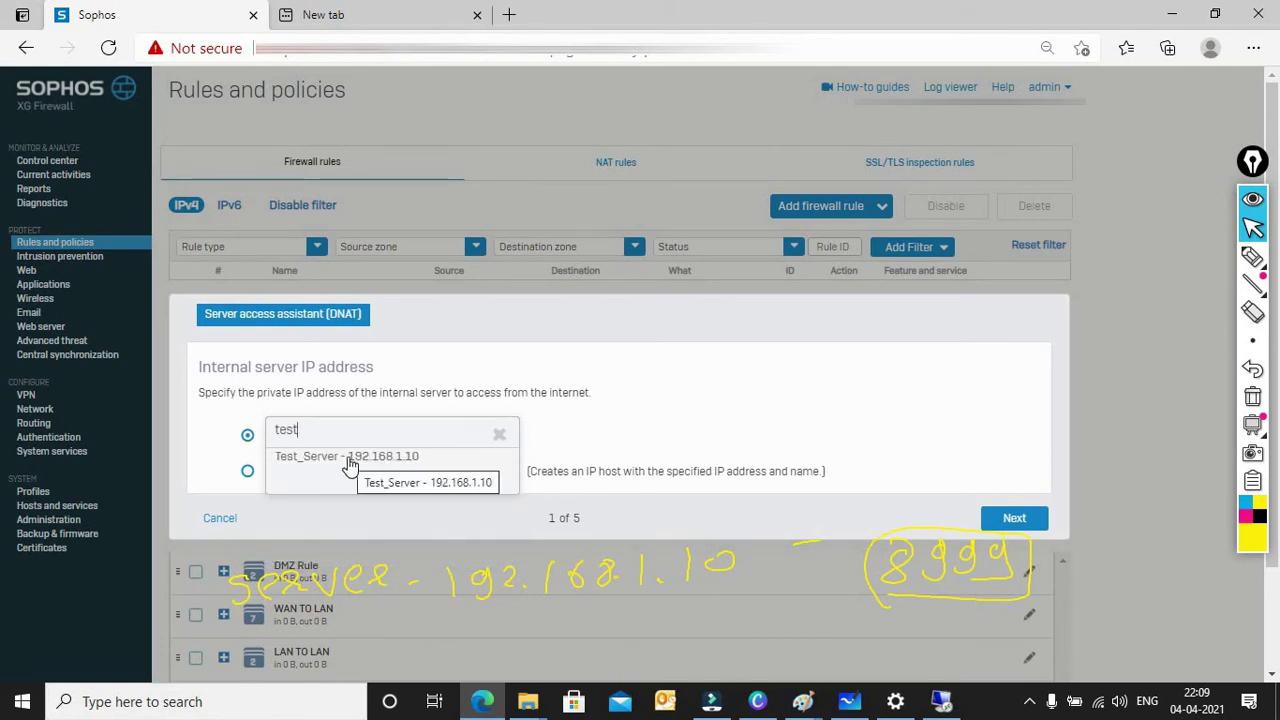
click(349, 460)
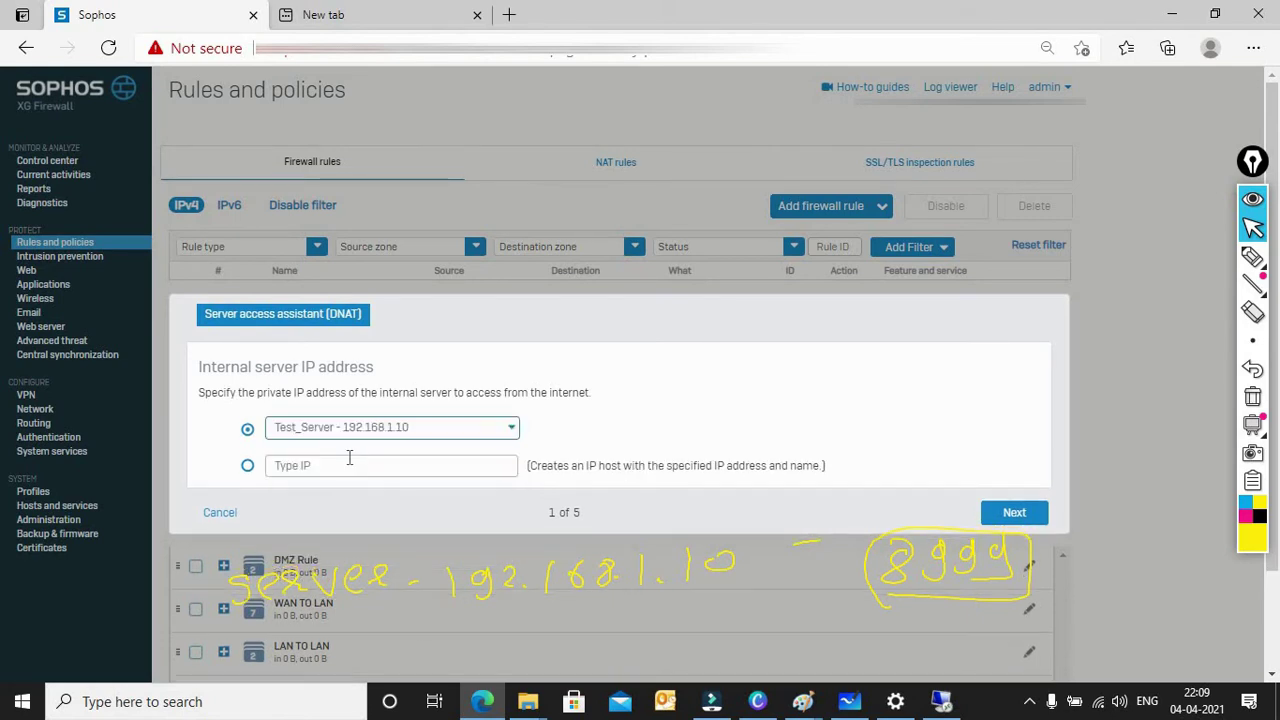
Step: Use the #Port2 interface address as the DNAT public IP and continue to Services
click(1014, 518)
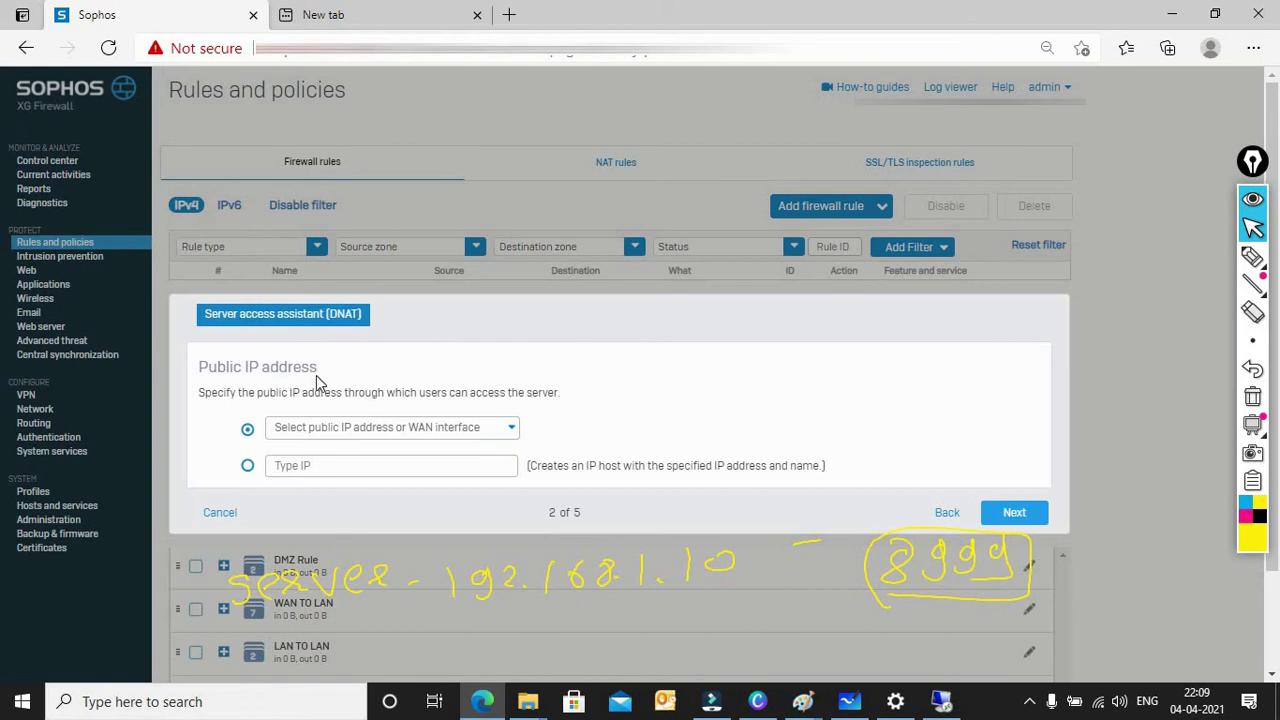
drag(320, 386, 168, 369)
click(550, 505)
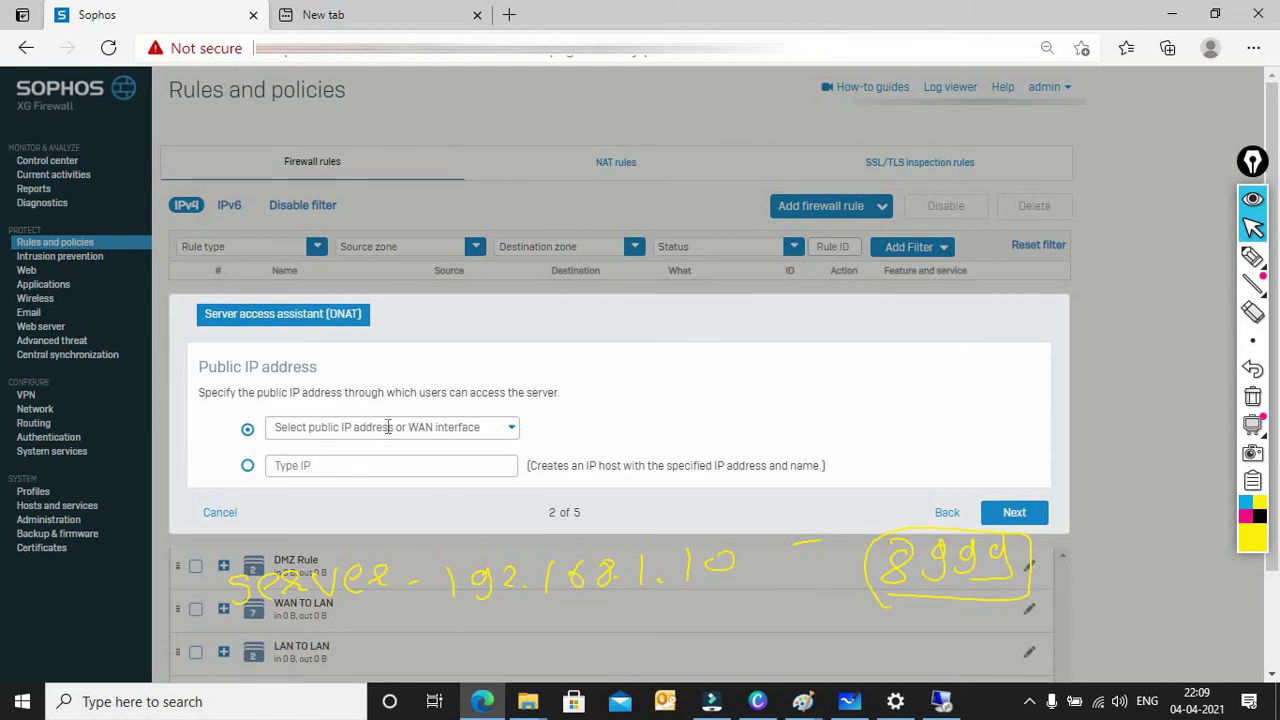
click(390, 428)
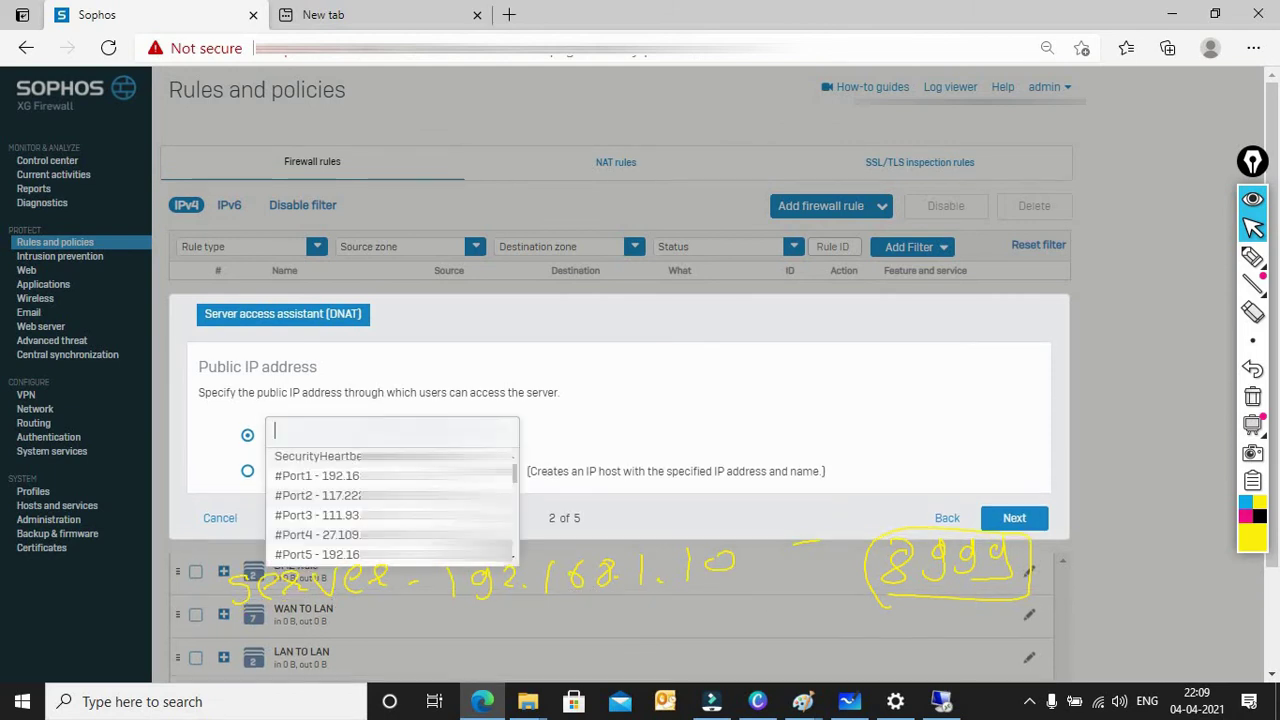
click(345, 496)
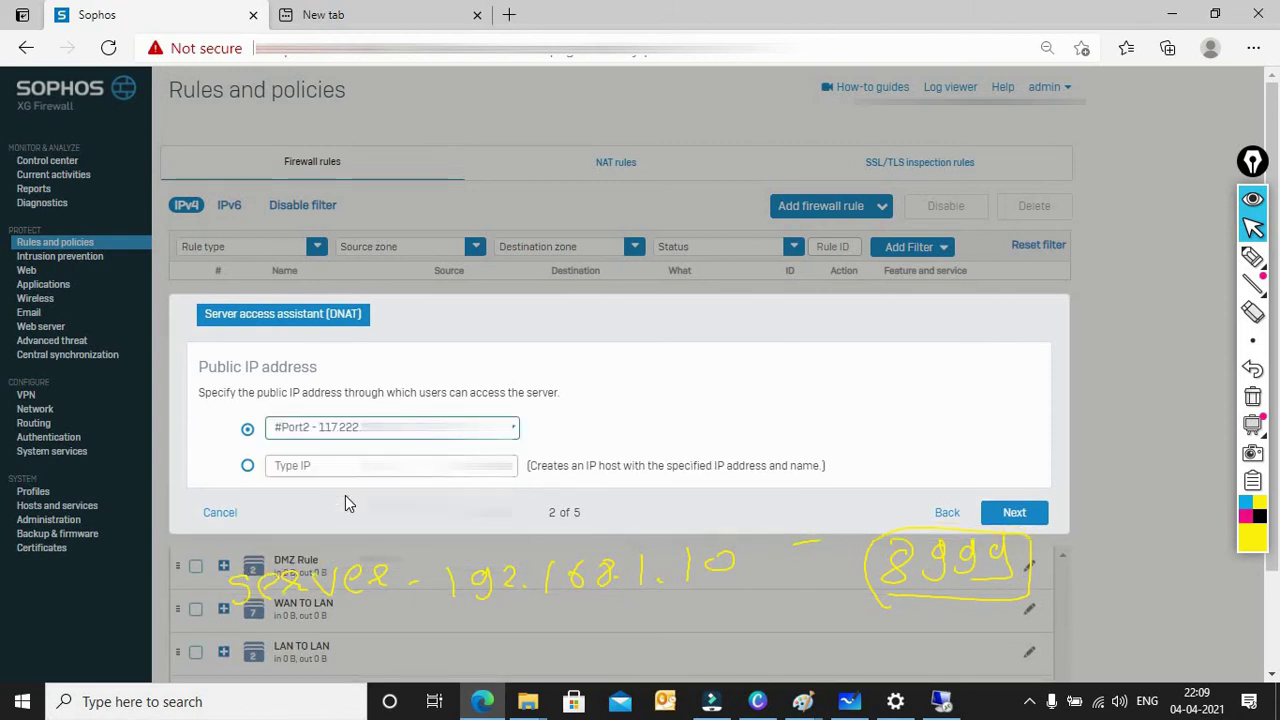
click(1012, 514)
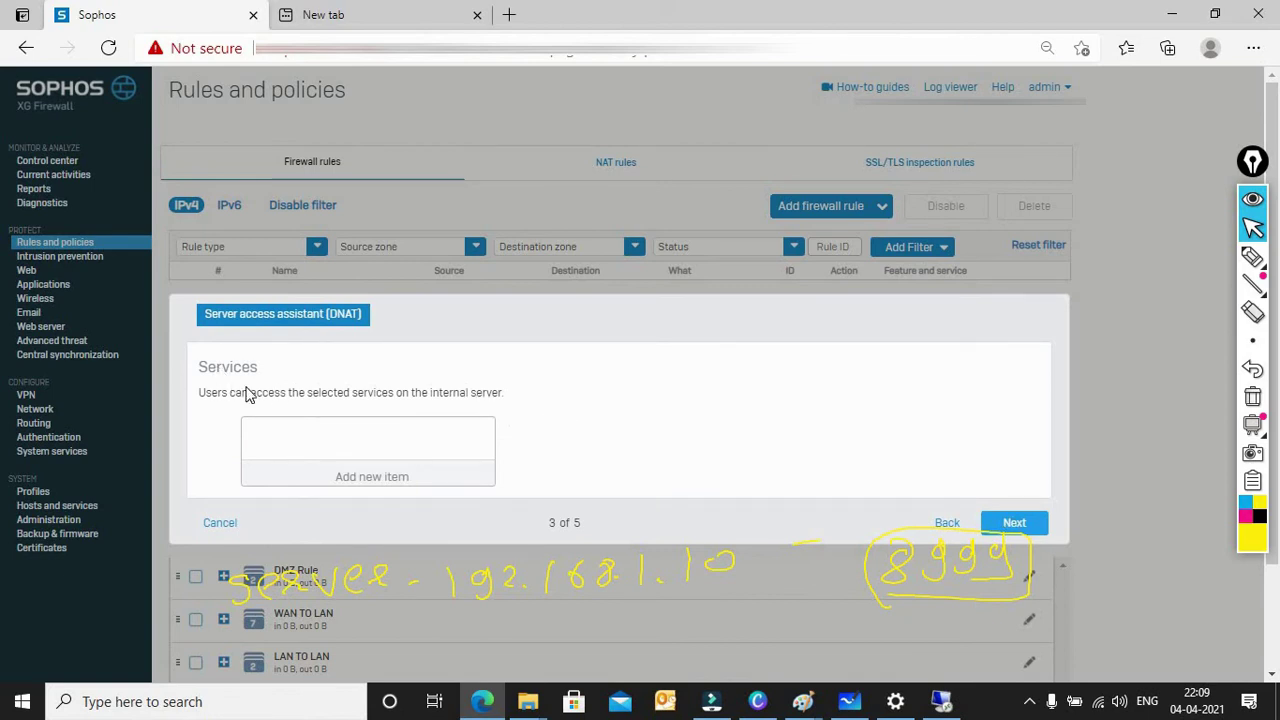
Step: Add Test_Server-Service as the DNAT service and continue, leaving external sources as Any
click(362, 475)
text(tes)
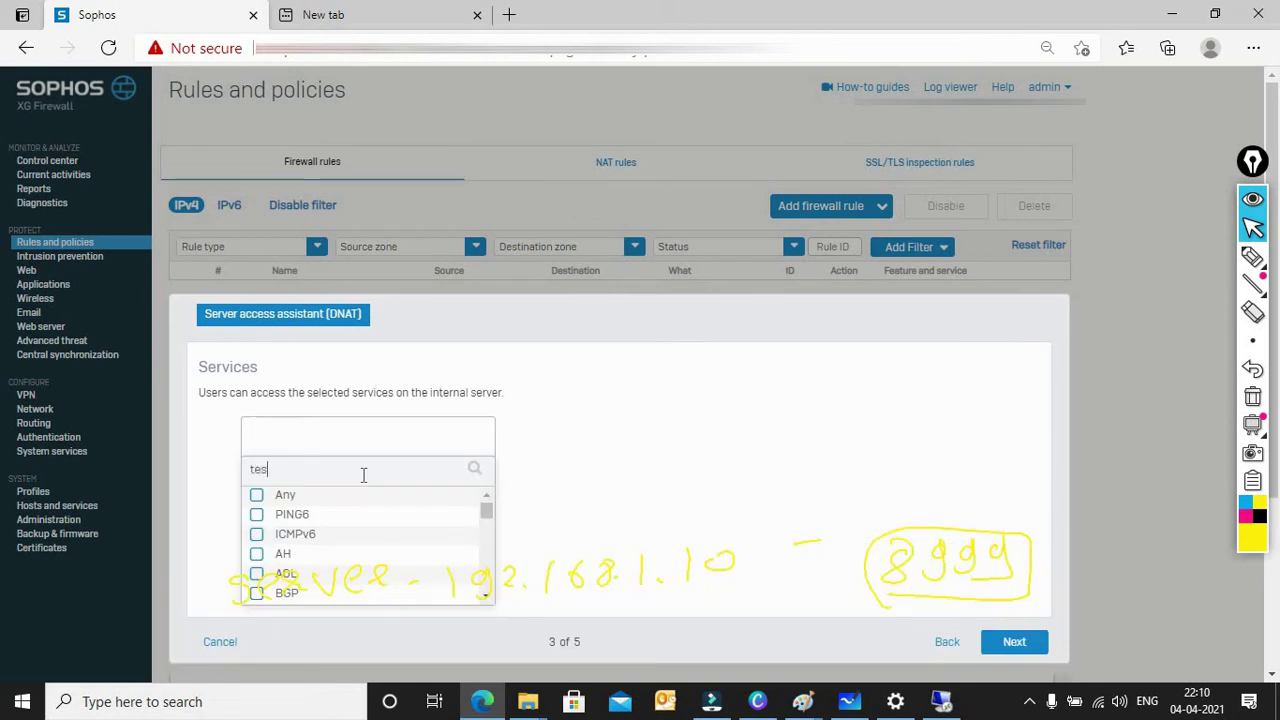
click(320, 518)
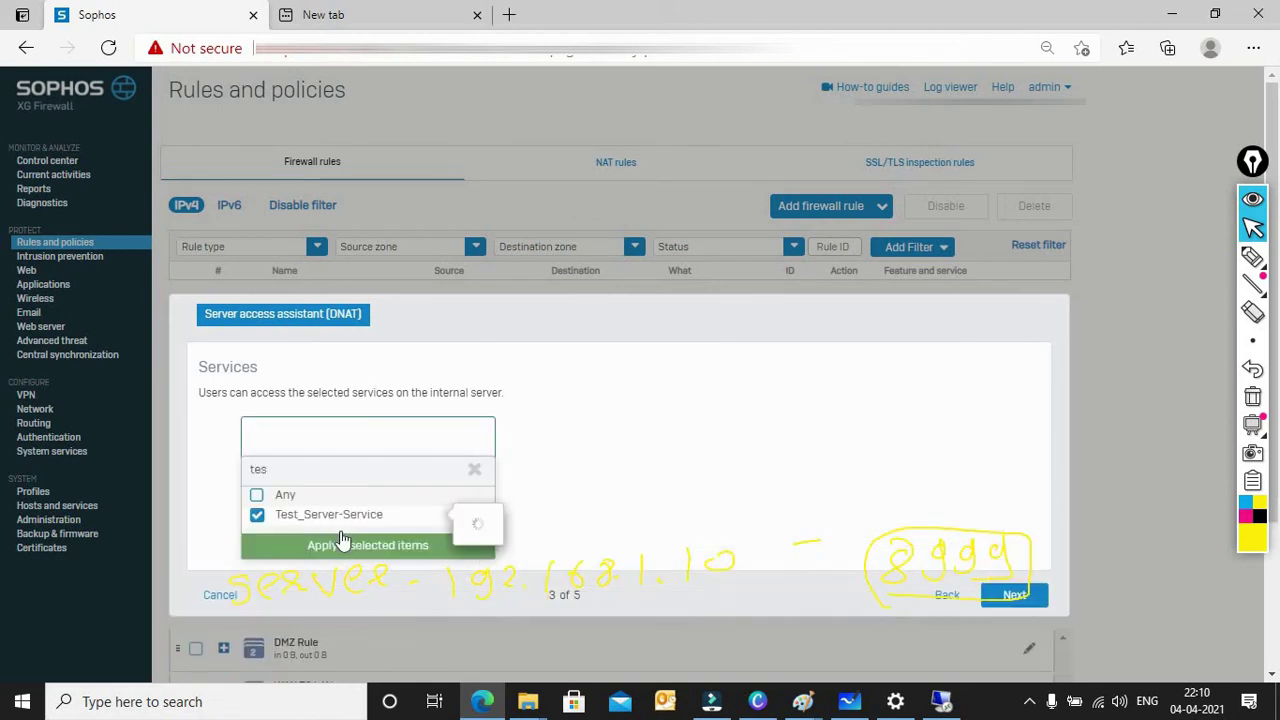
click(363, 545)
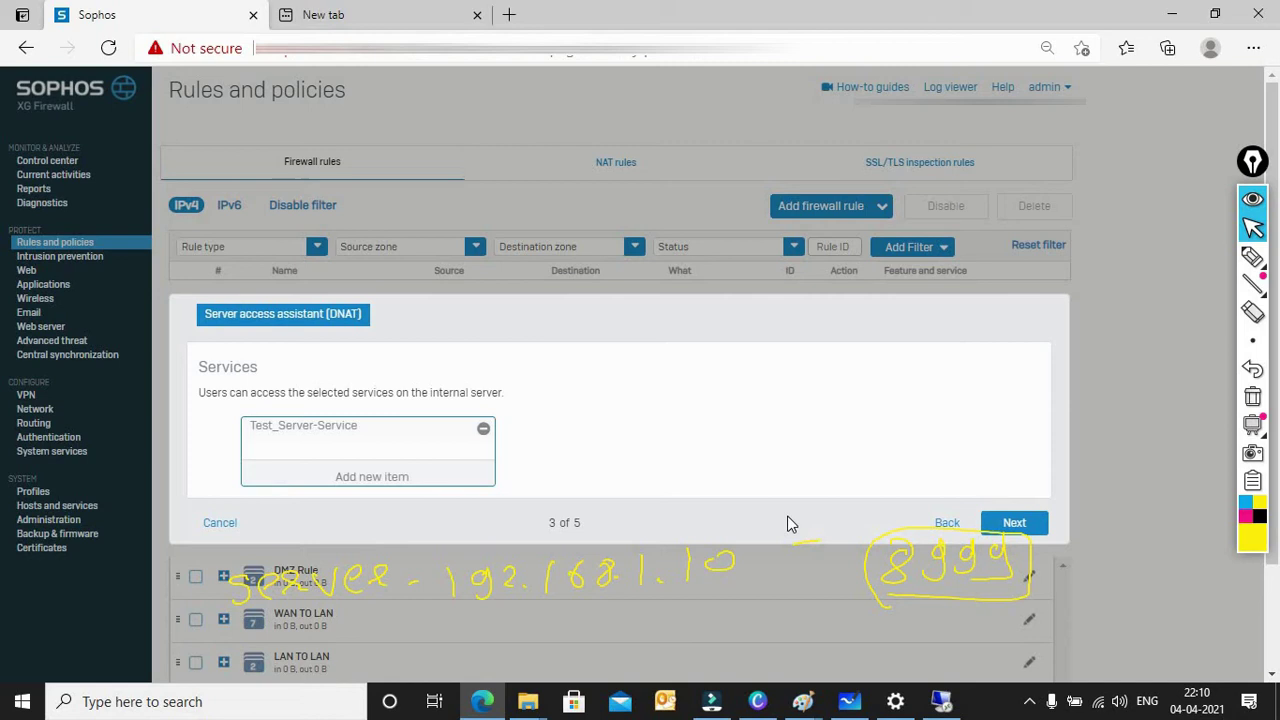
click(1014, 530)
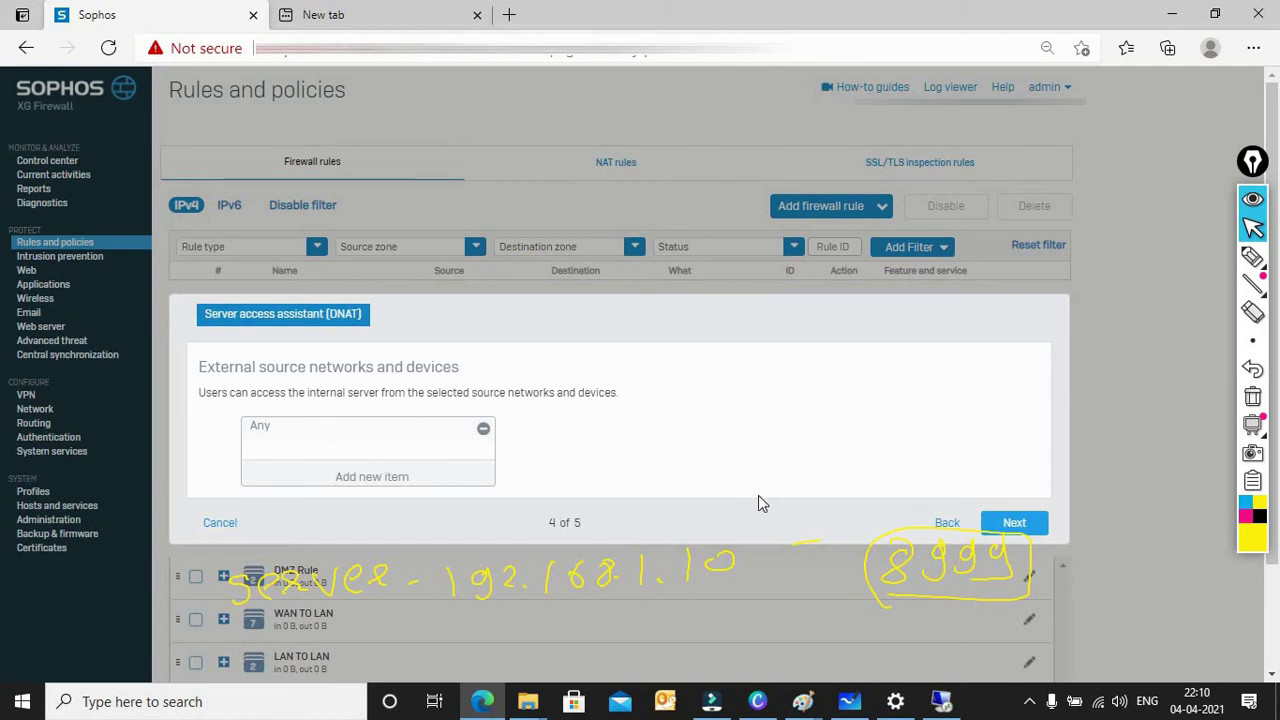
Step: Review and save the DNAT wizard, then clear the yellow on-screen annotation
click(1016, 526)
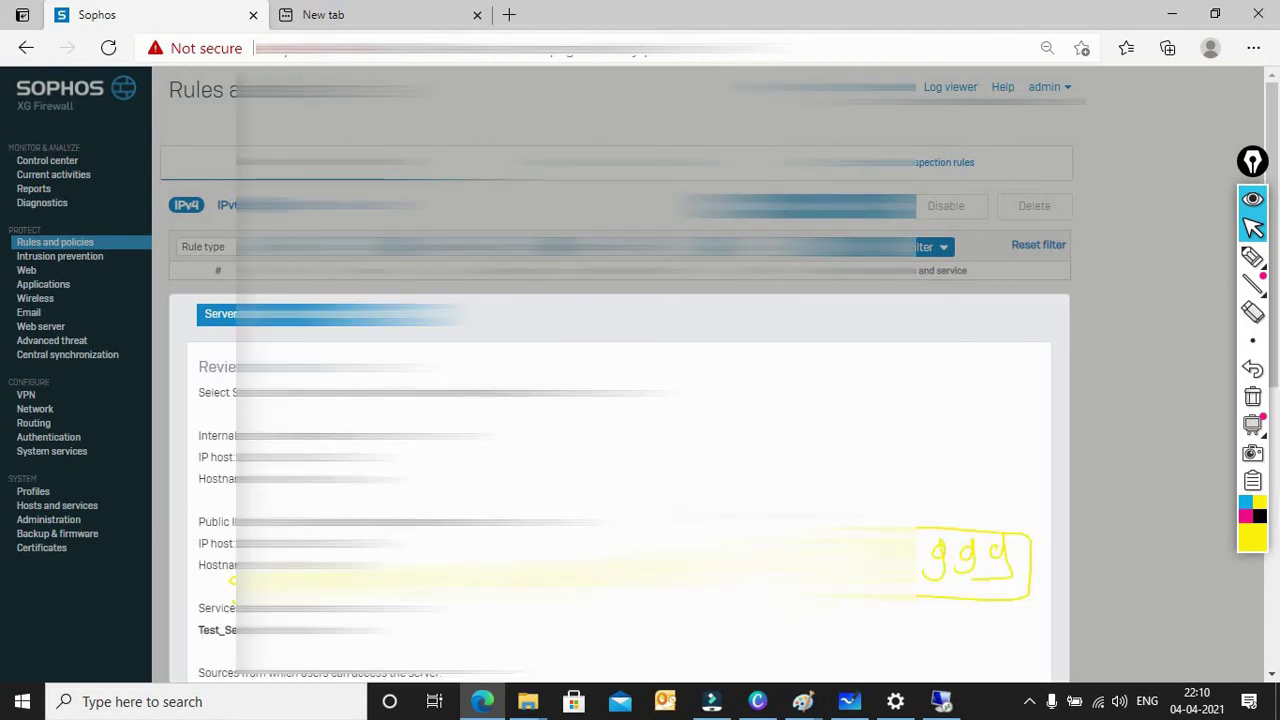
scroll(620, 450, down, 3)
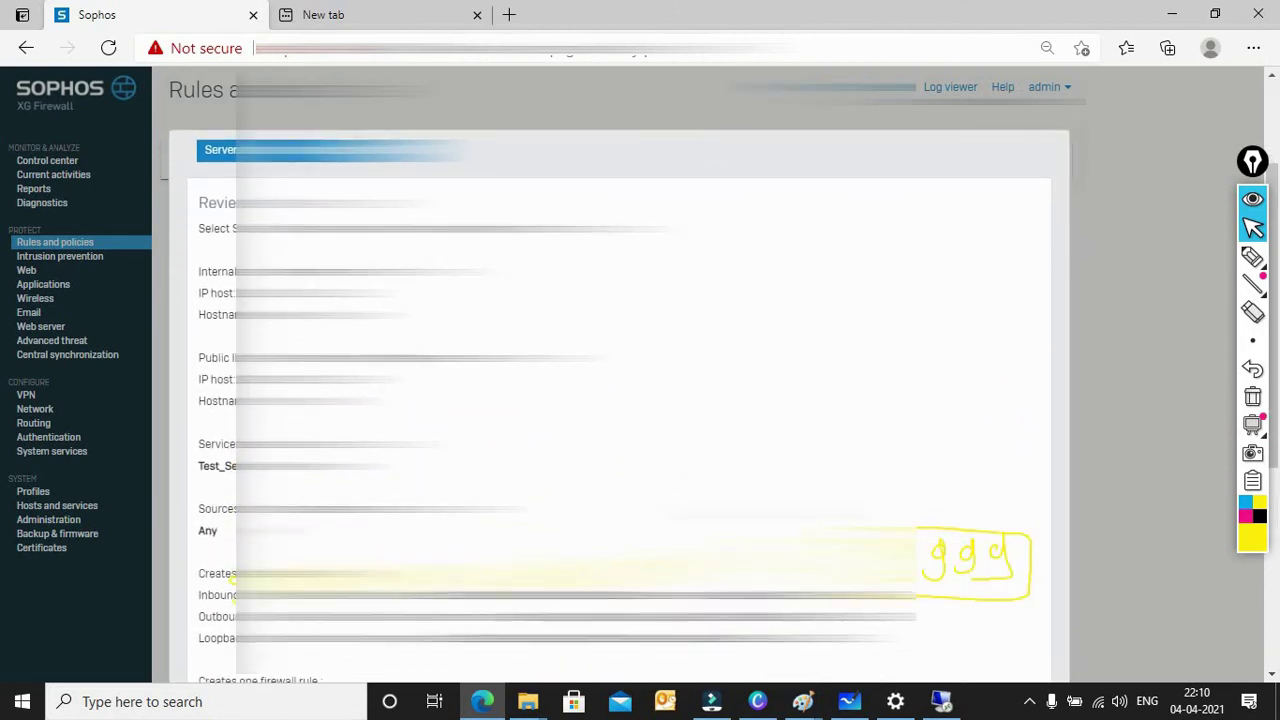
scroll(620, 400, down, 3)
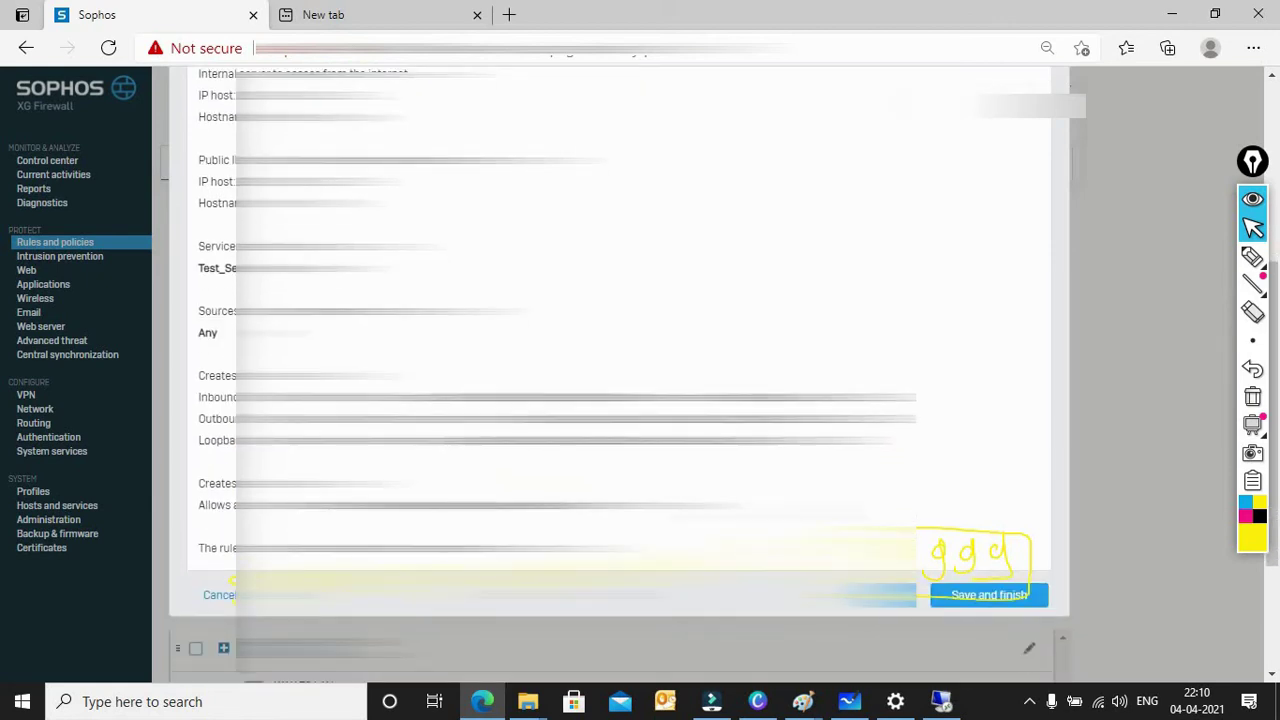
scroll(620, 400, down, 2)
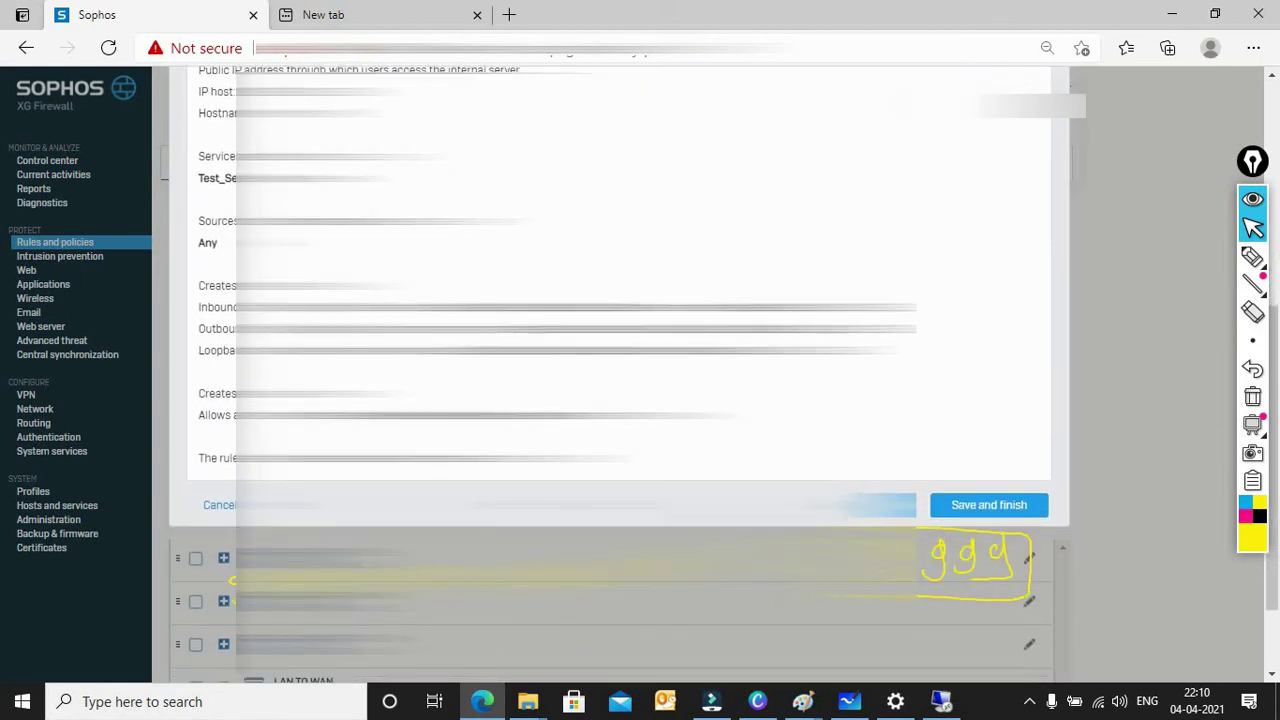
click(988, 508)
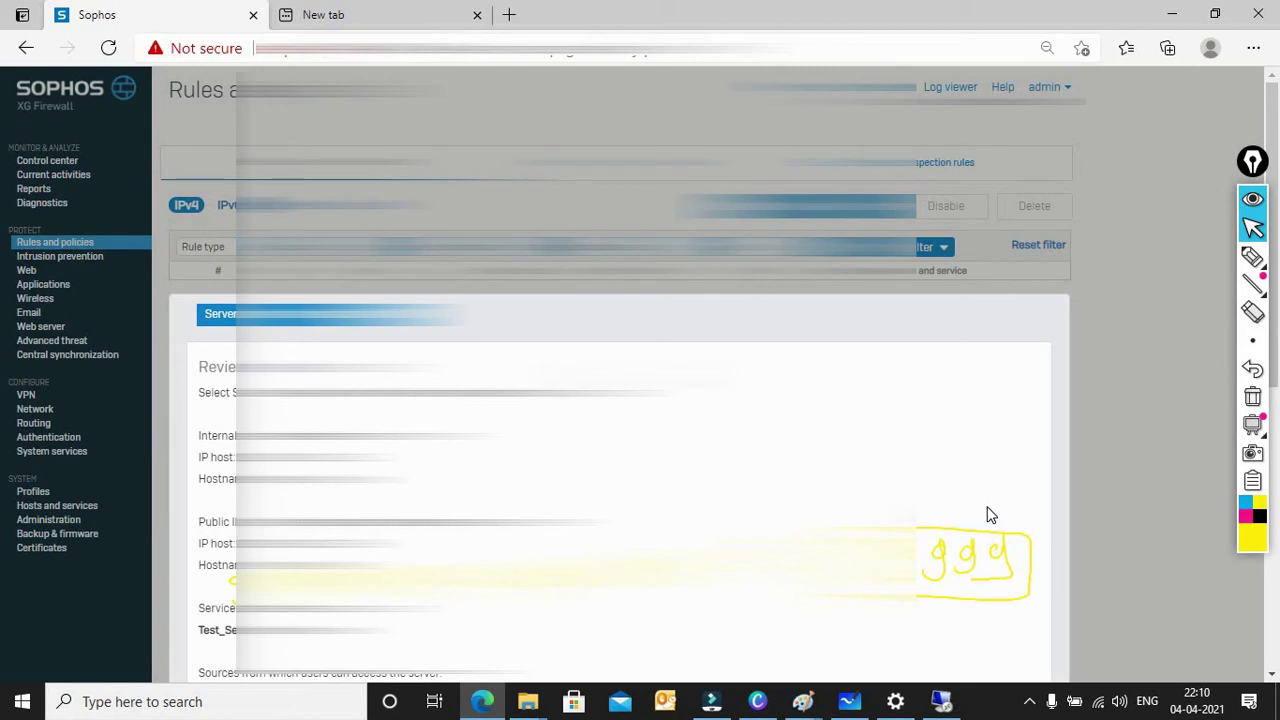
click(1253, 399)
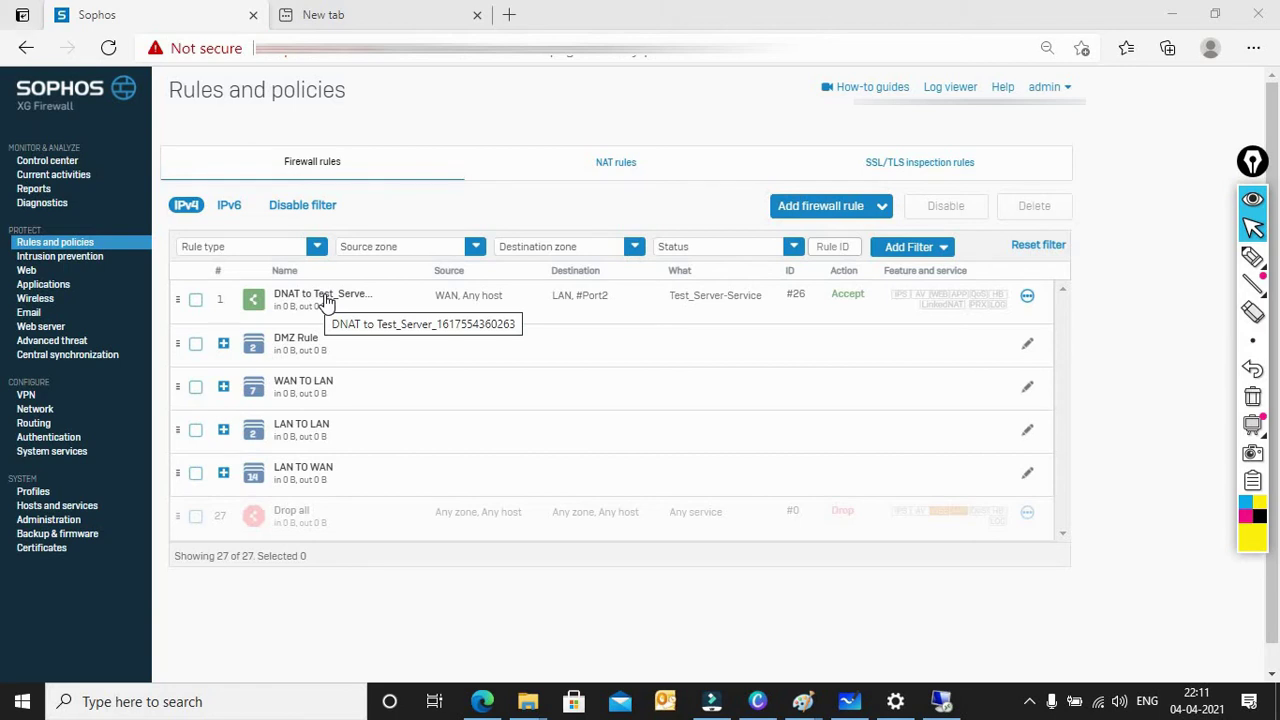
Step: Open the DNAT to Test_Server rule at the top of the rules list for editing
click(326, 300)
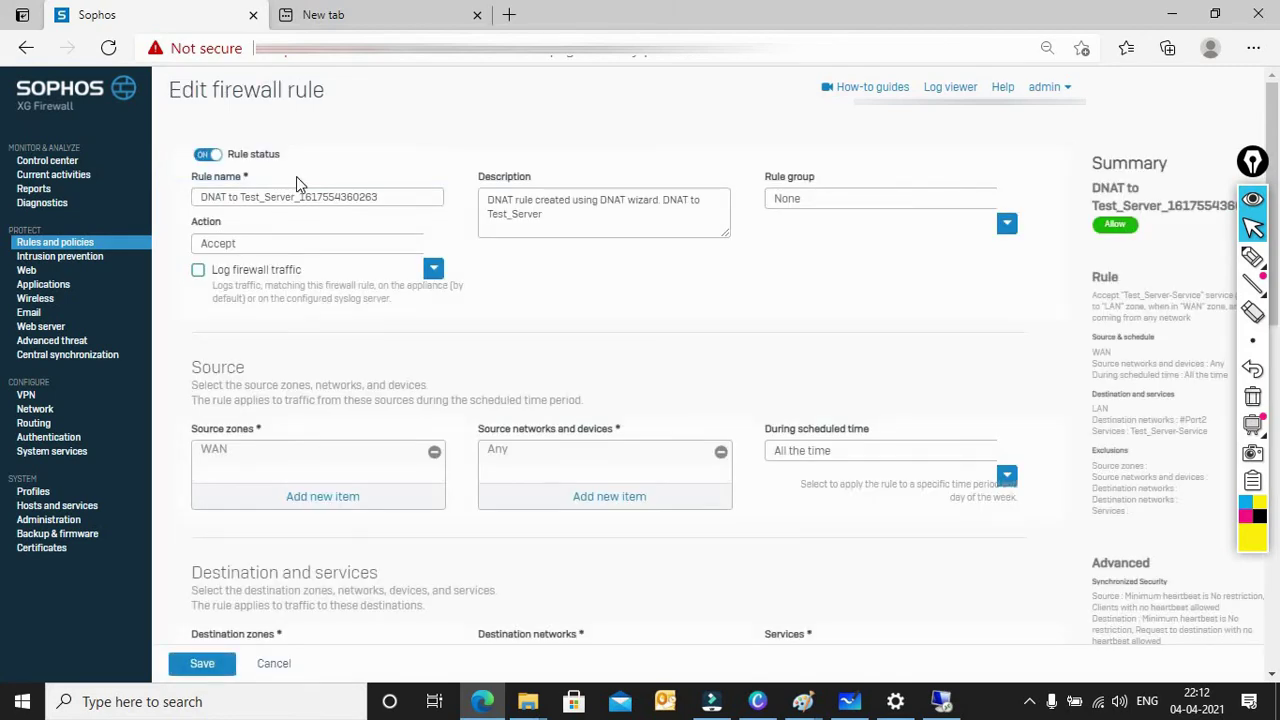
Step: Strip the numeric suffix from the rule name, set group WAN TO LAN, and enable traffic logging
drag(381, 197, 296, 203)
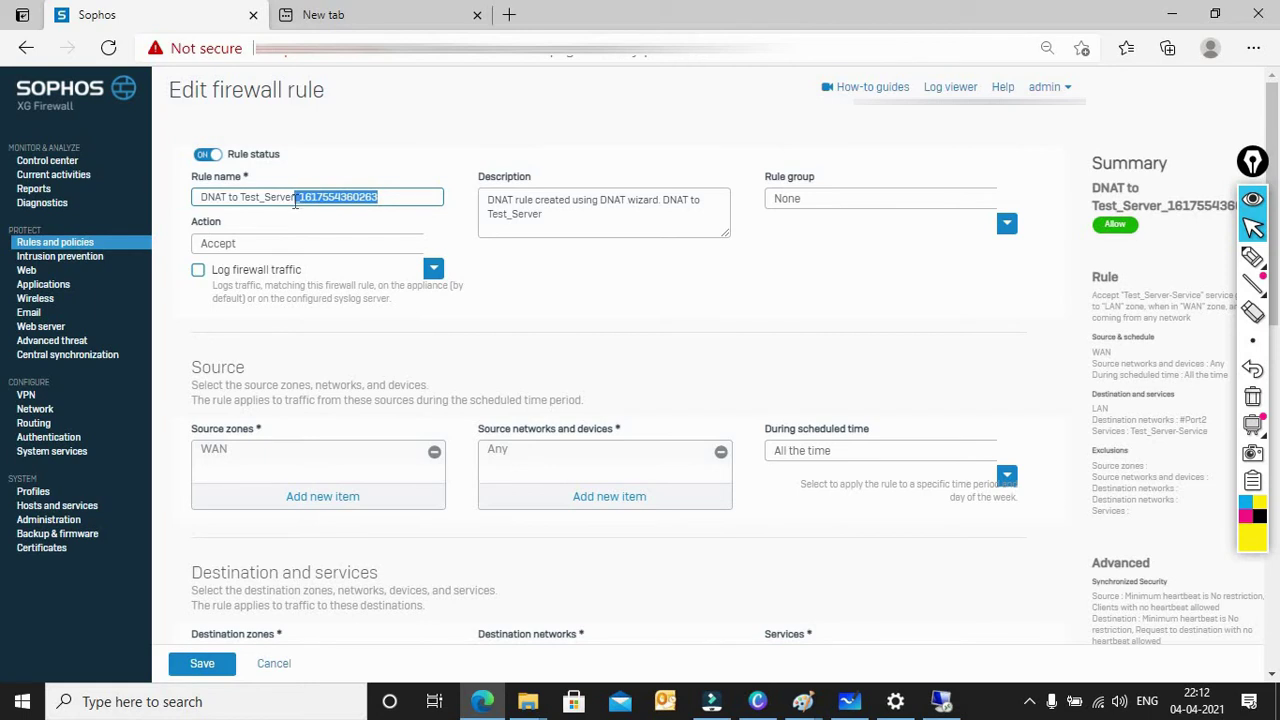
key(BackSpace)
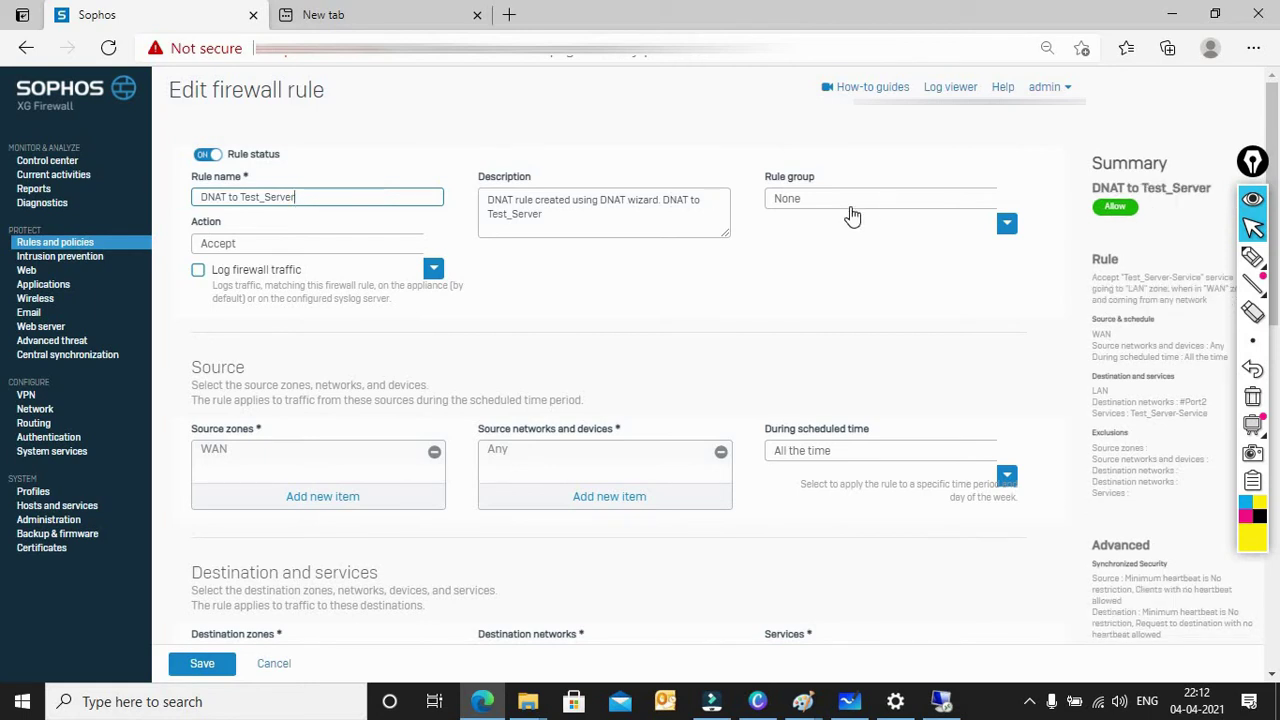
click(851, 207)
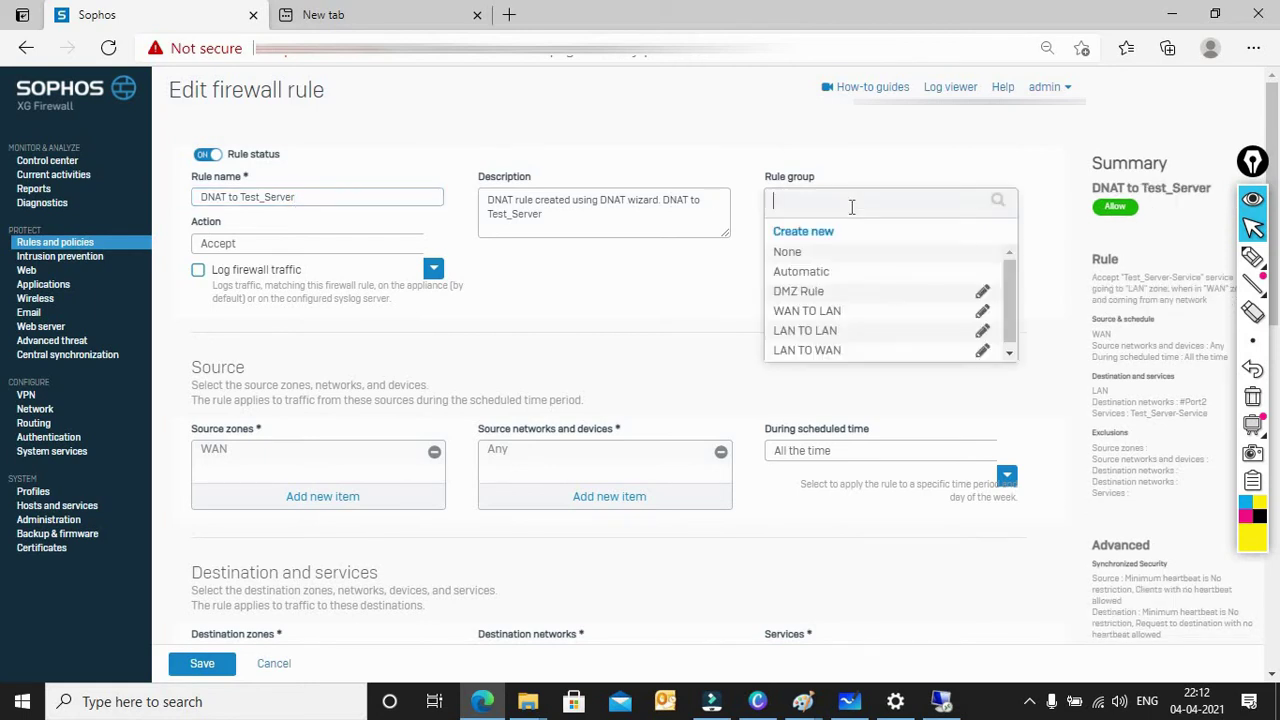
click(816, 314)
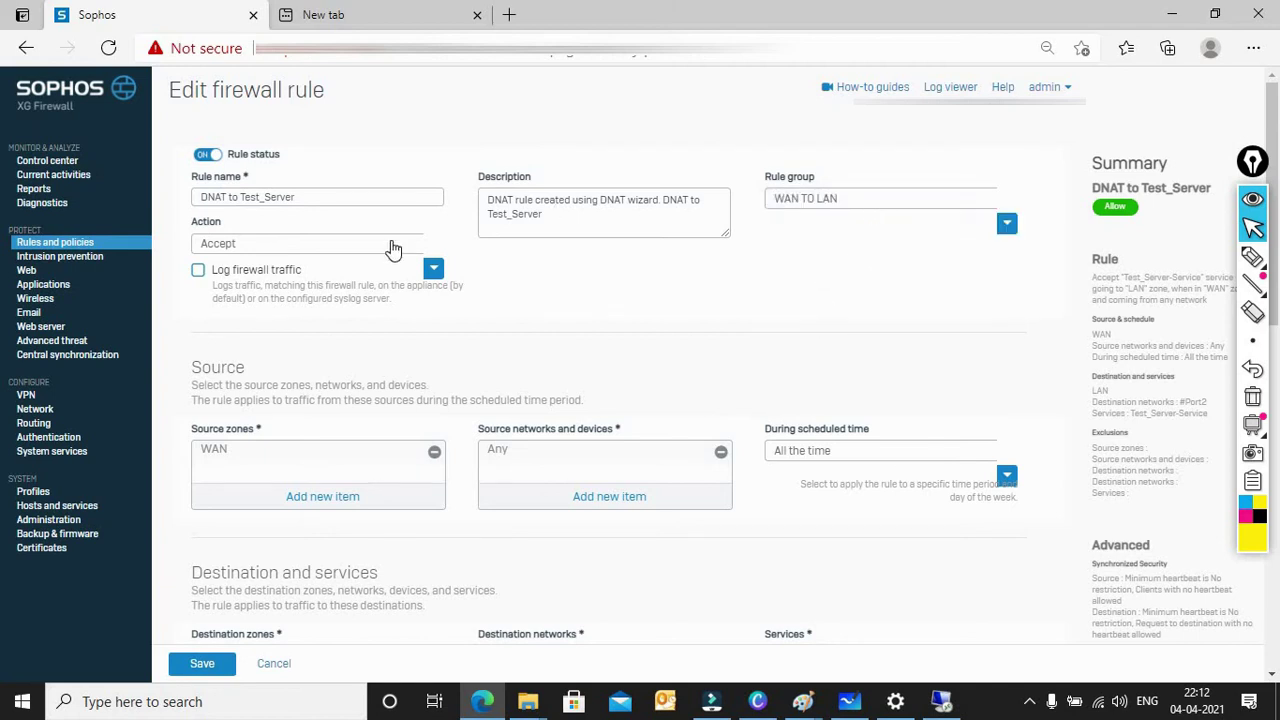
click(199, 274)
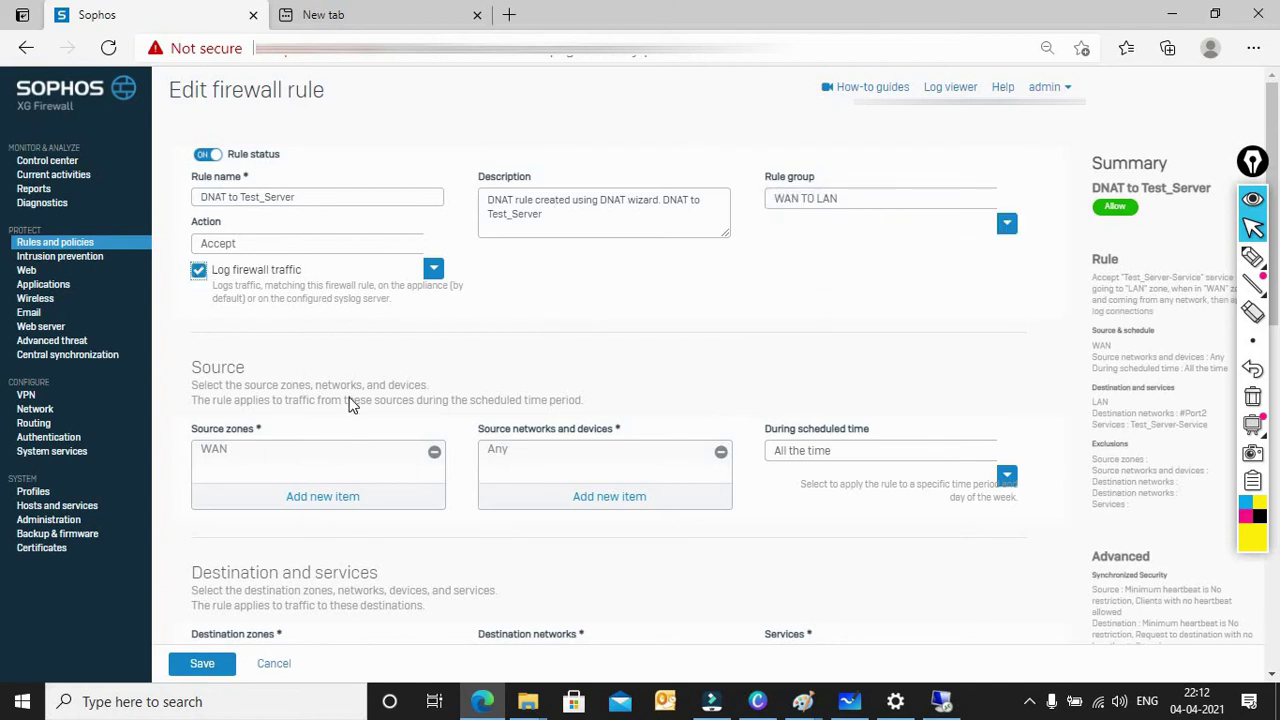
scroll(352, 405, down, 1)
scroll(350, 405, down, 2)
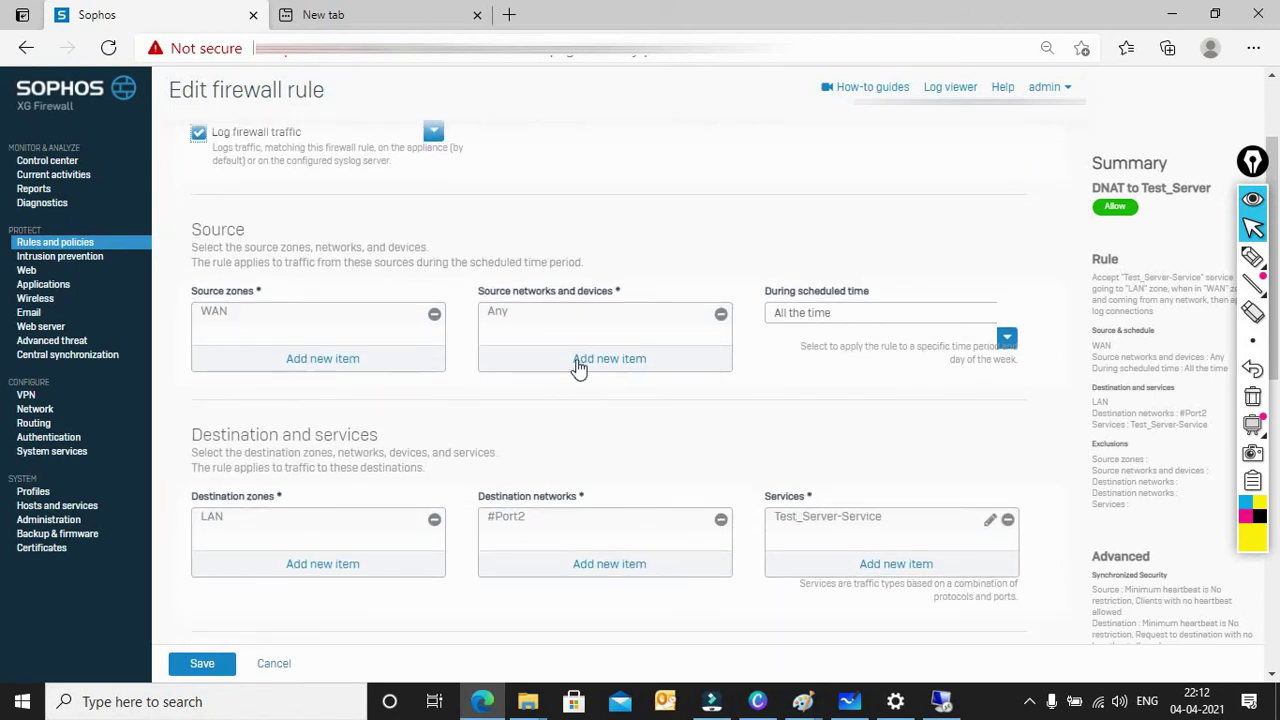
scroll(605, 315, down, 2)
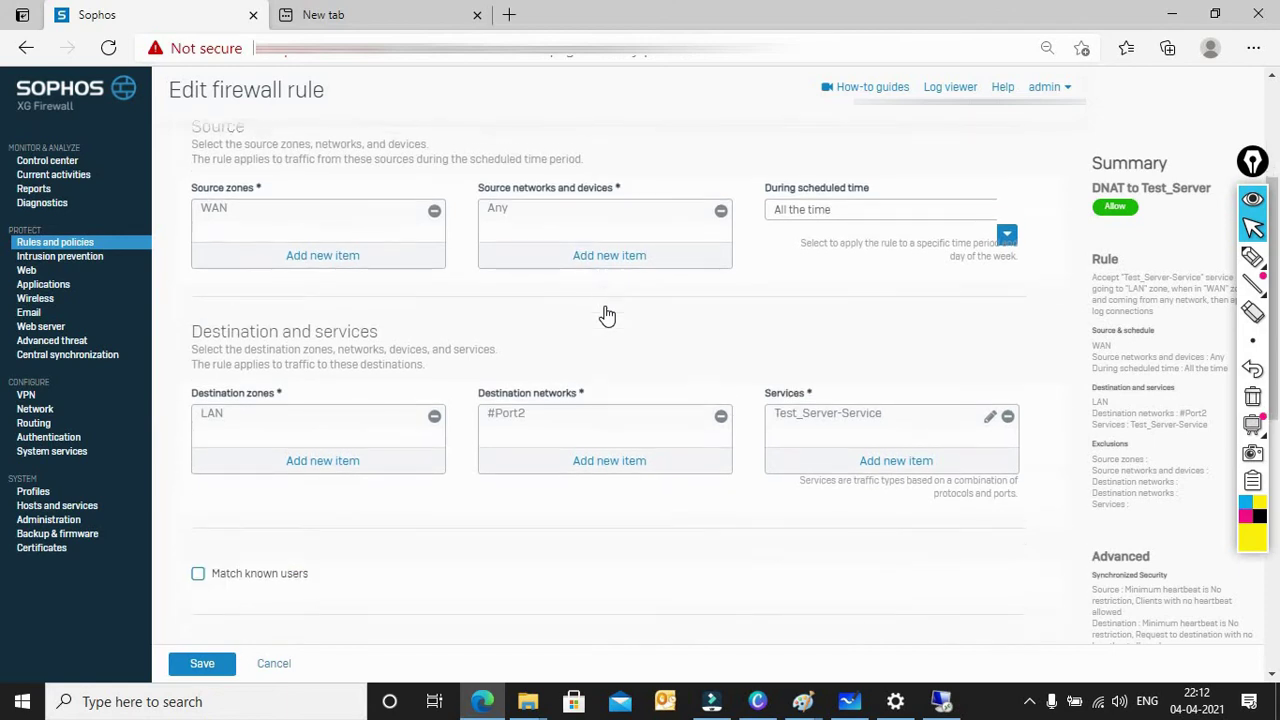
scroll(605, 315, down, 1)
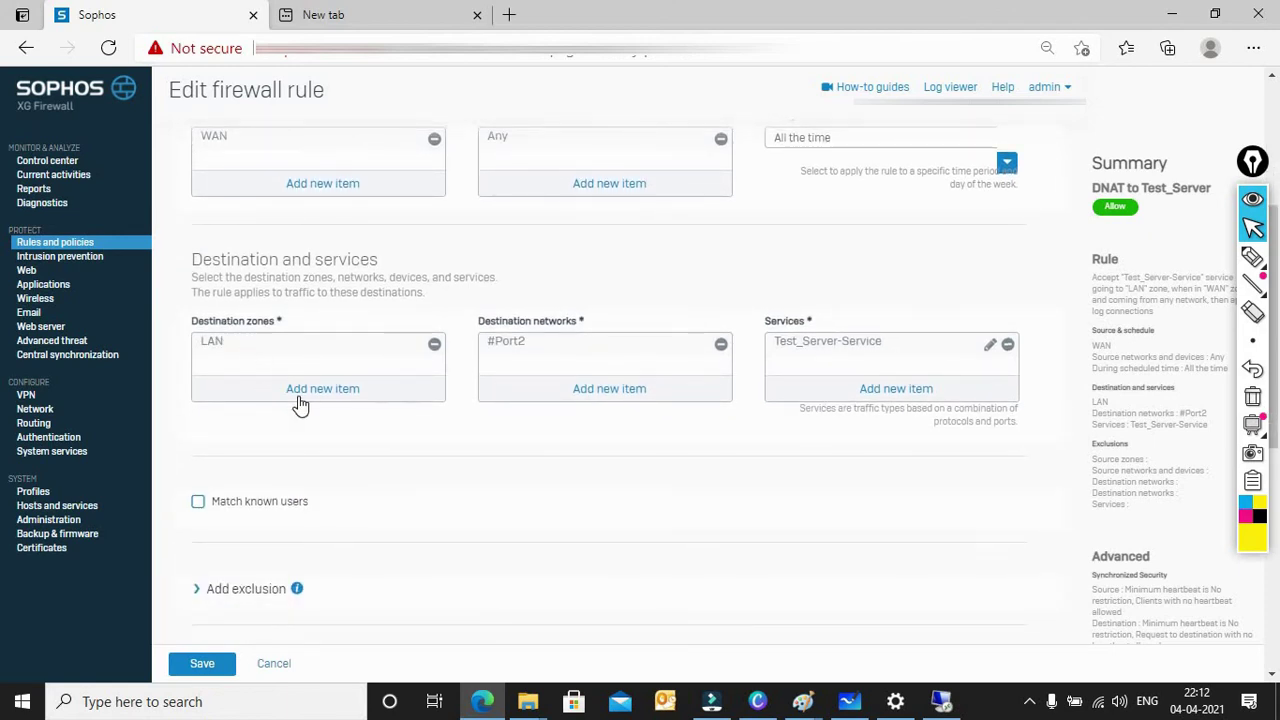
mouse_move(548, 356)
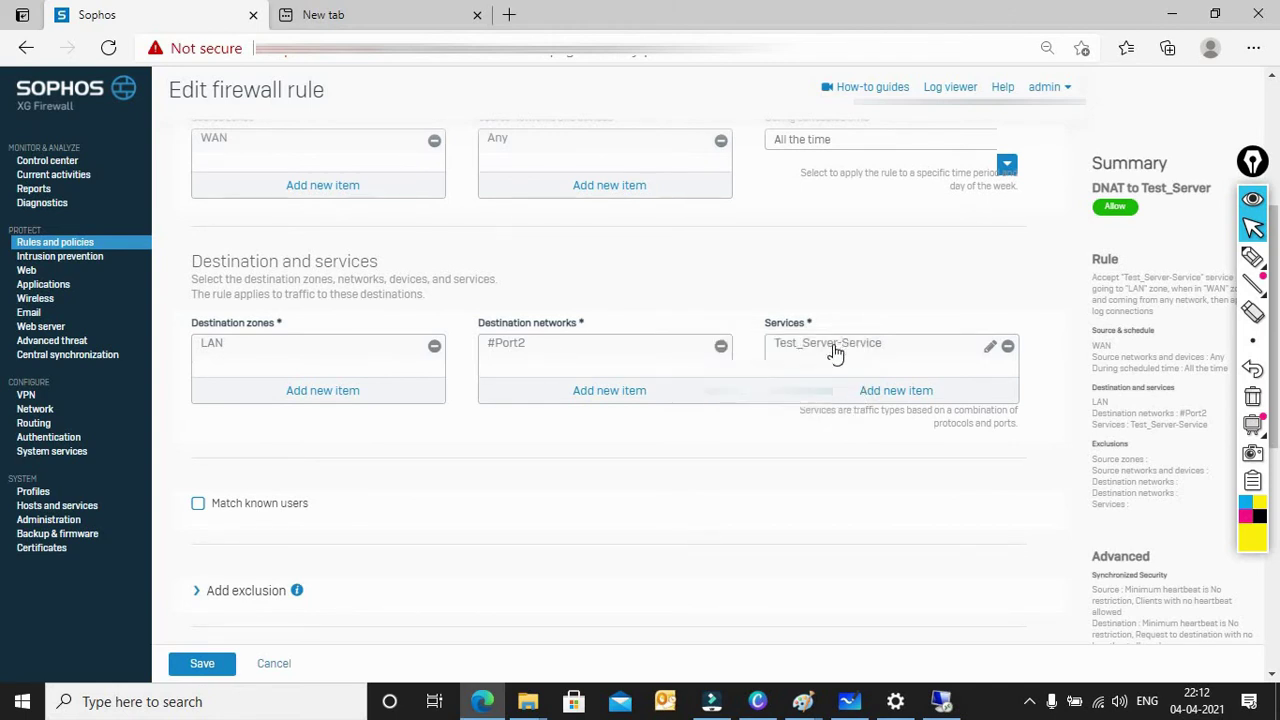
mouse_move(835, 352)
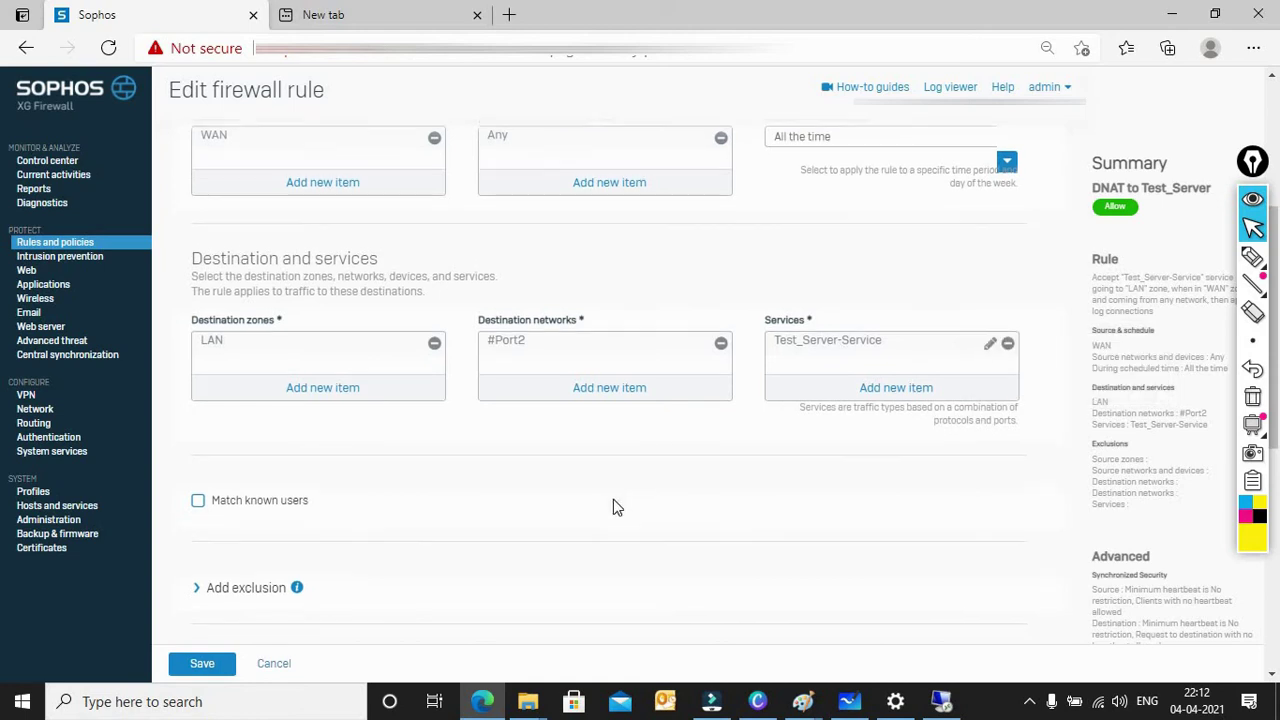
Step: Review the security features, leaving app control, shaping and IPS at None, and save the rule
scroll(613, 508, down, 3)
scroll(617, 508, down, 3)
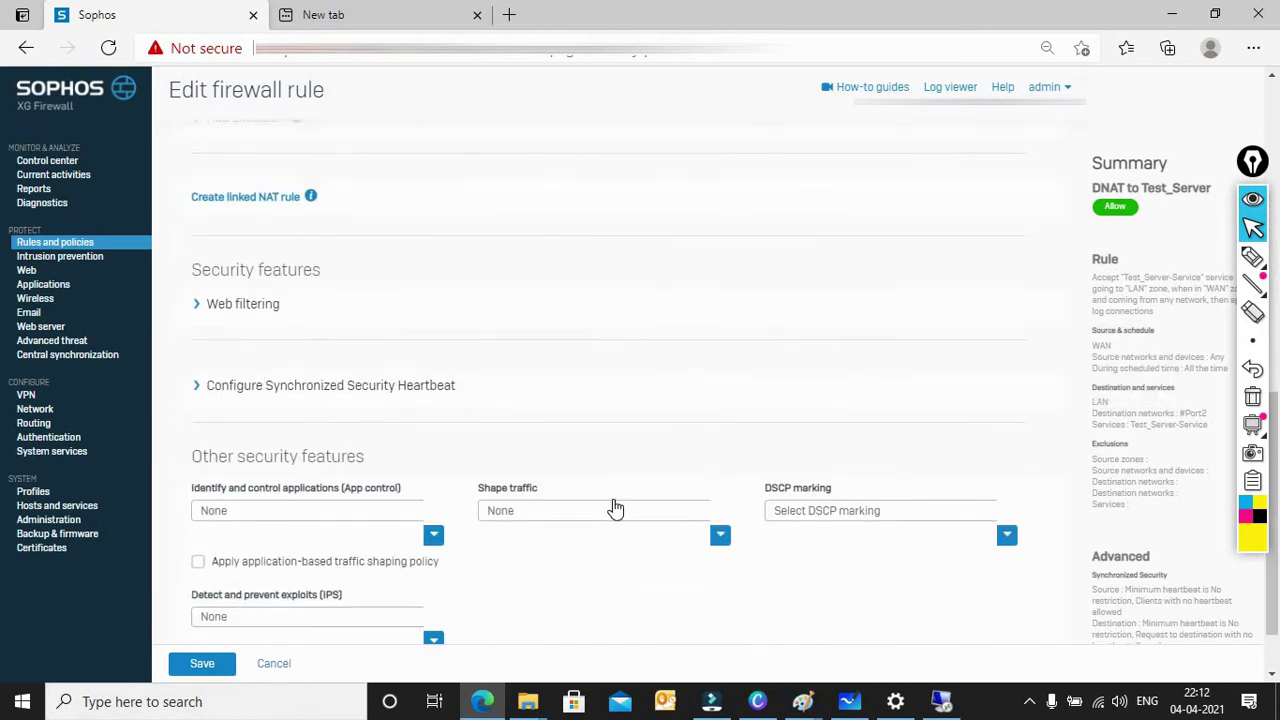
click(200, 670)
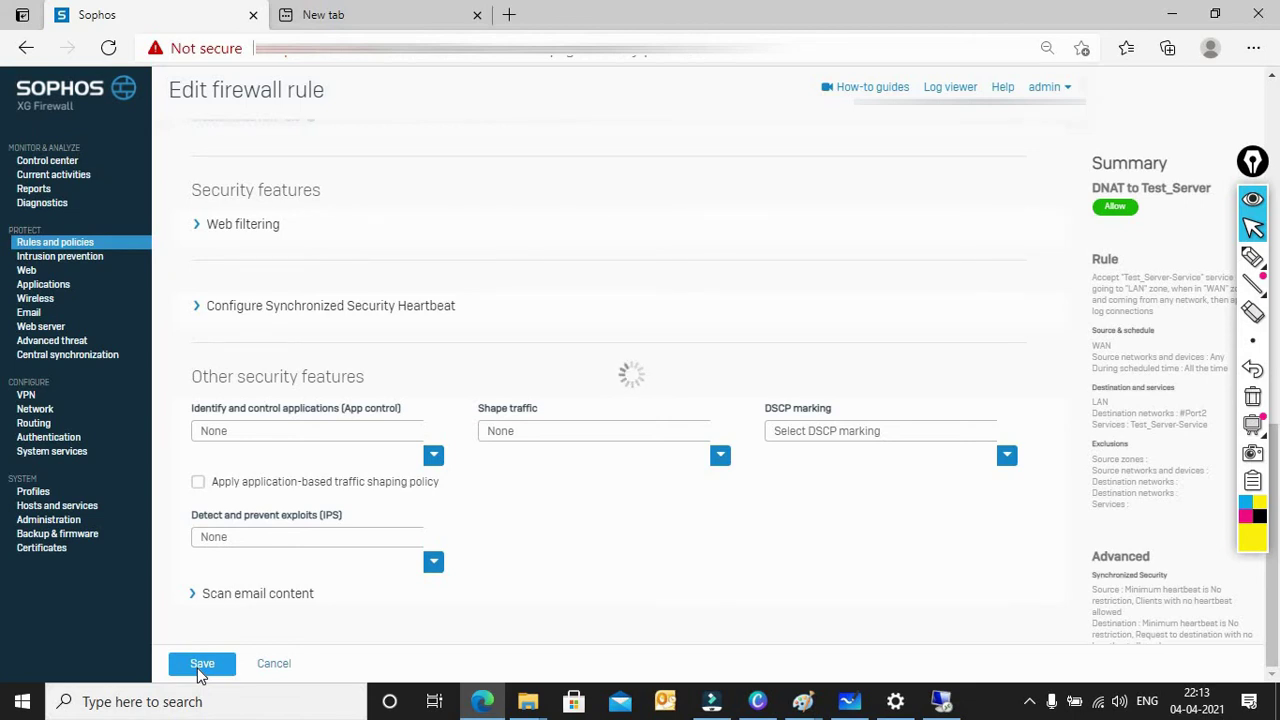
Step: Complete the save and reload the firewall rules list, where WAN TO LAN now holds 8 rules
click(200, 666)
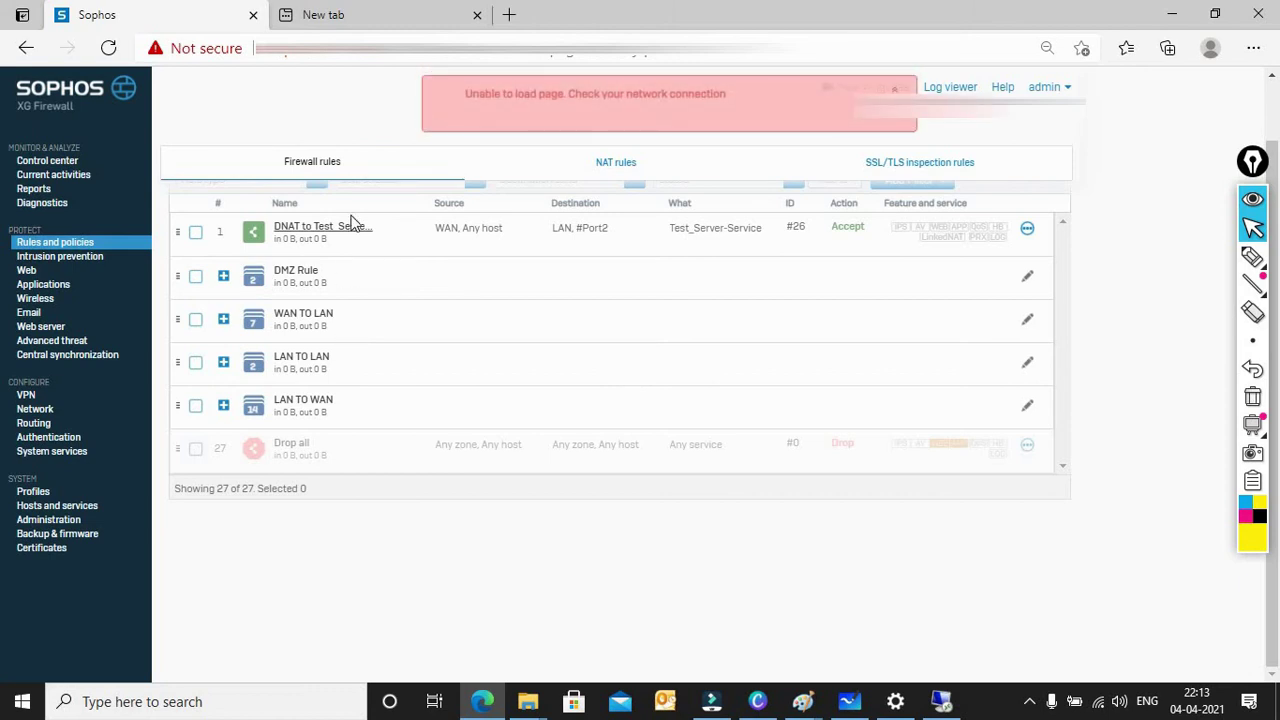
click(303, 164)
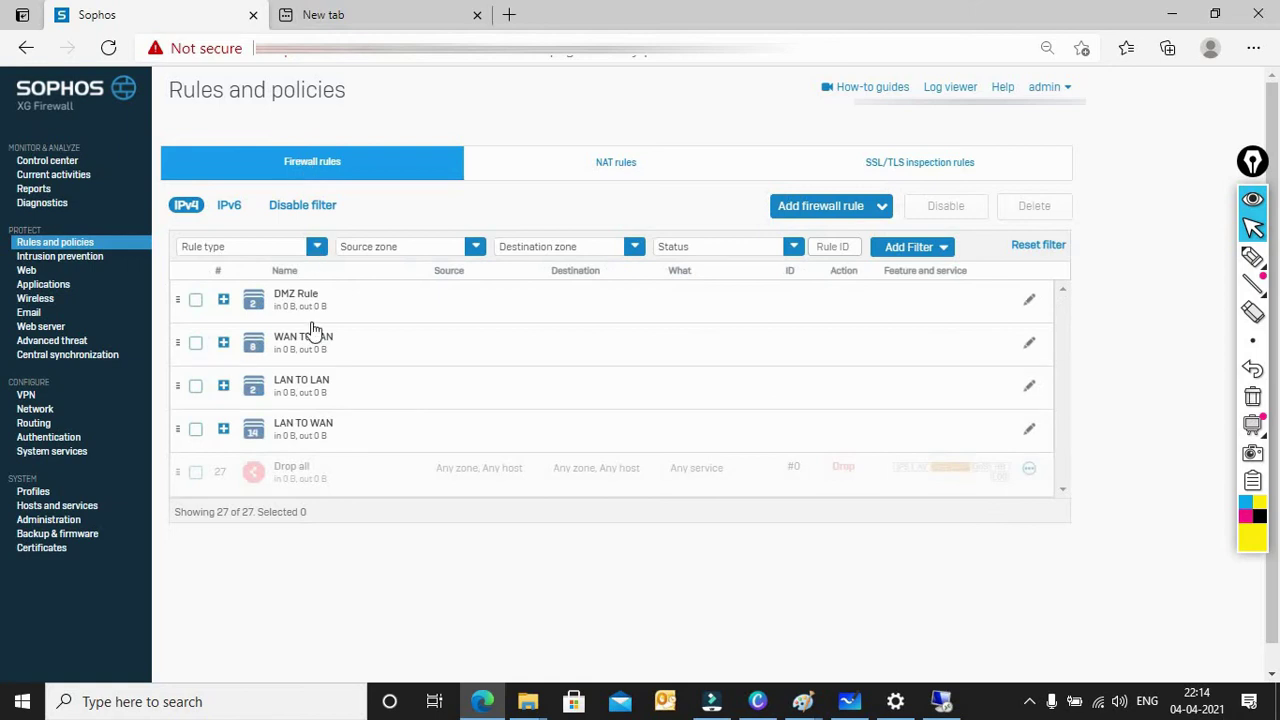
Step: Expand WAN TO LAN to confirm DNAT to Test_Server is inside, then switch to NAT rules
click(223, 343)
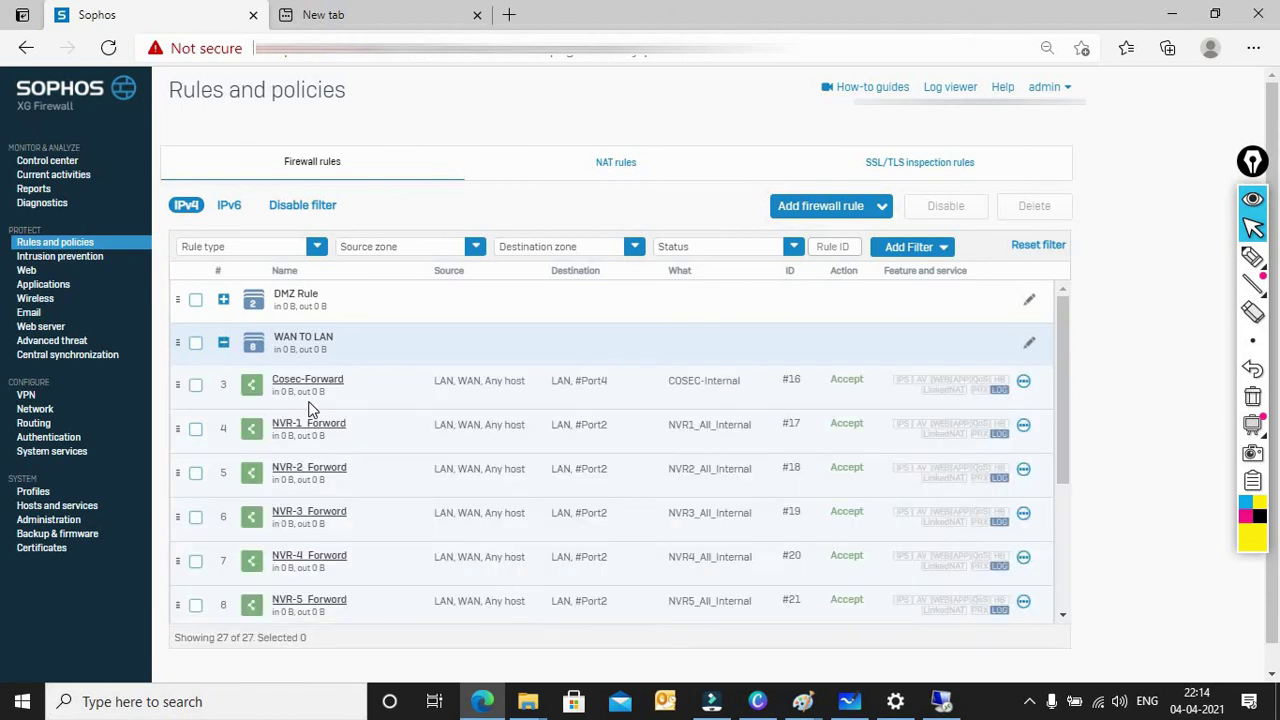
scroll(334, 443, down, 1)
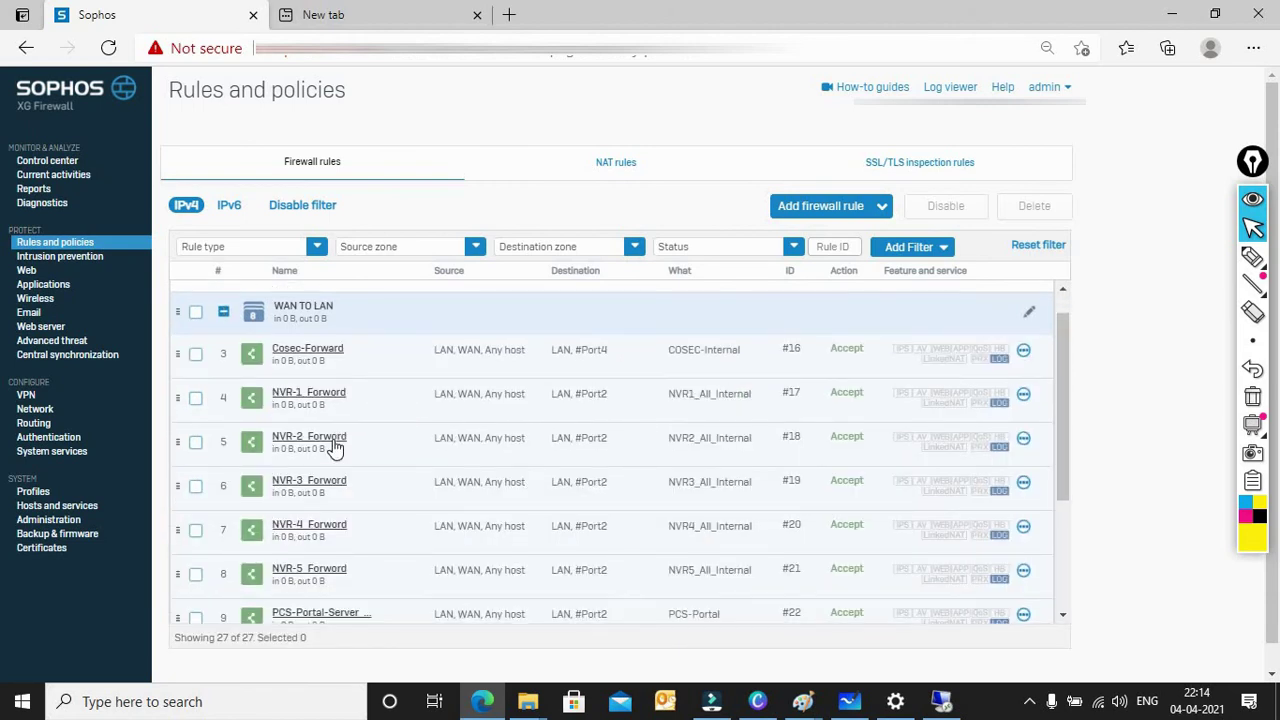
scroll(335, 447, down, 1)
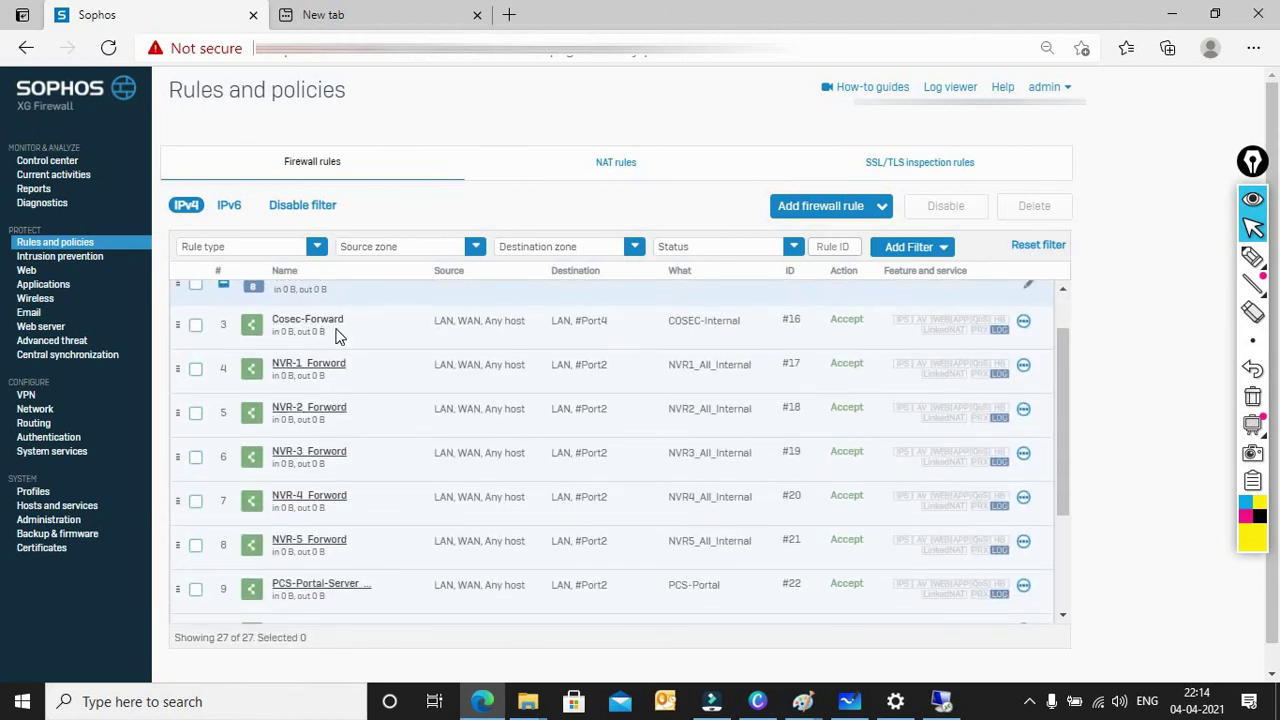
scroll(320, 485, down, 4)
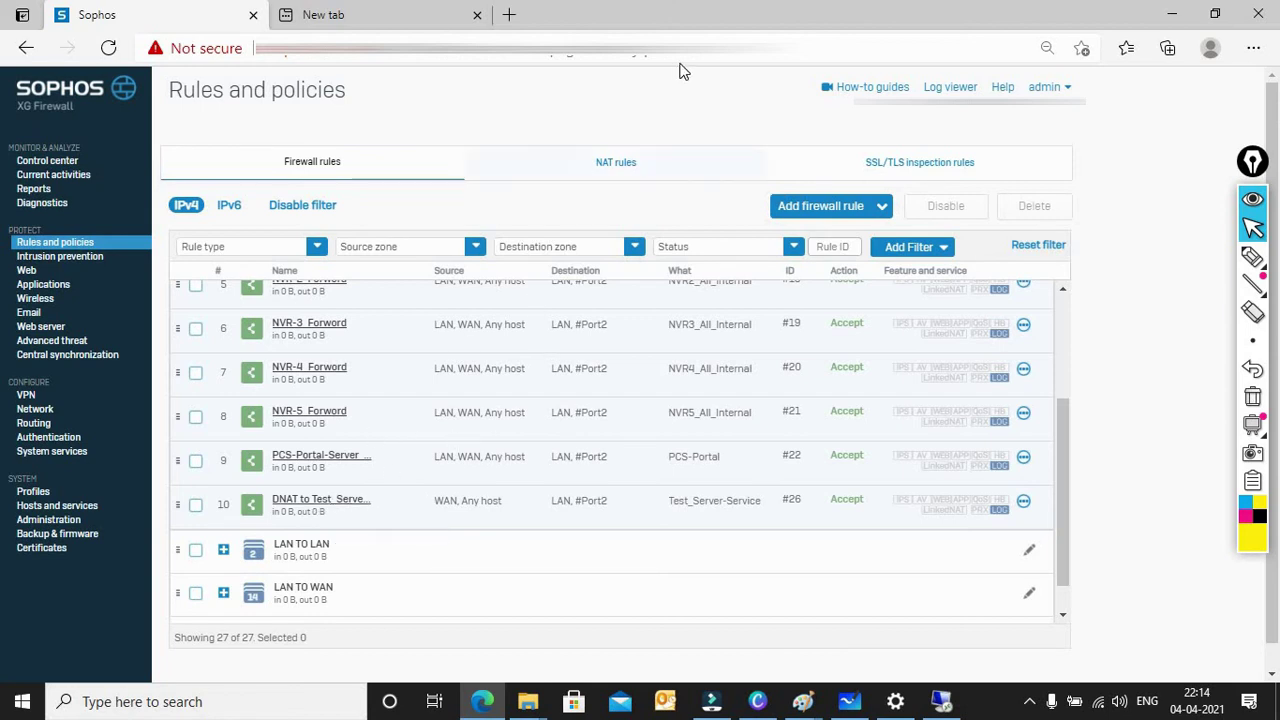
click(603, 176)
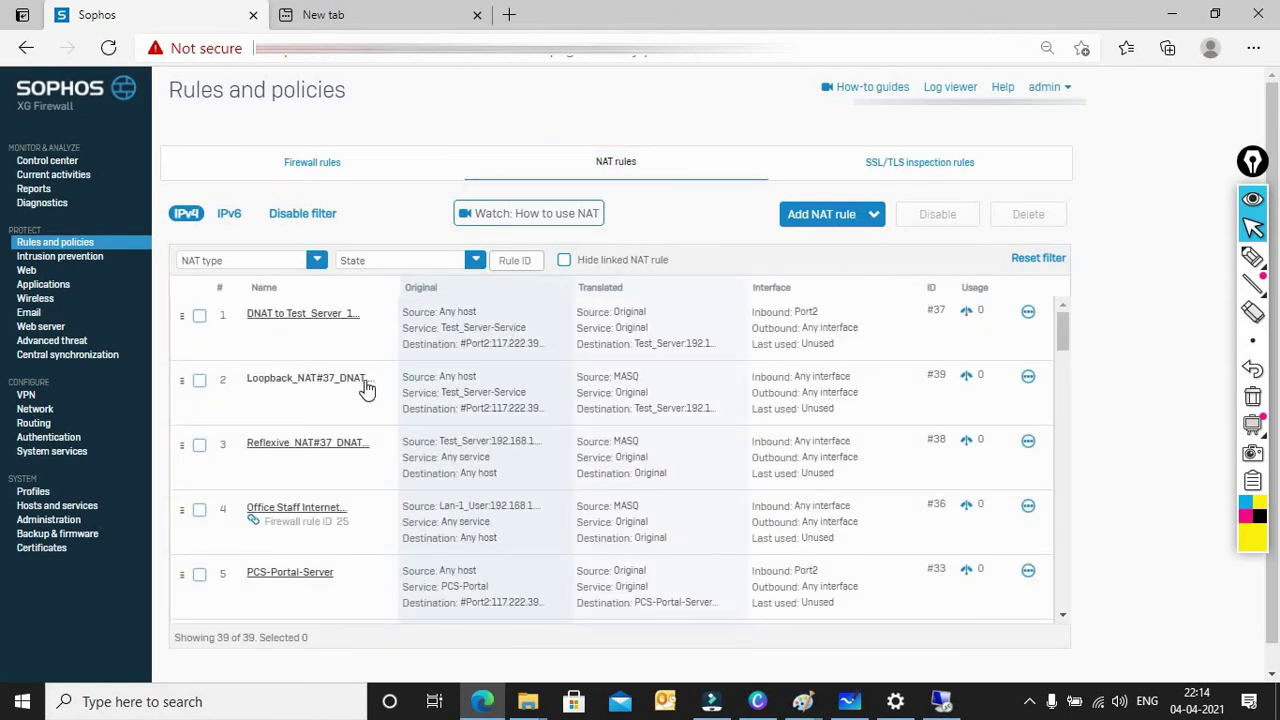
Step: Open the 'DNAT to Test_Server' NAT rule in the Edit NAT rule page
click(310, 318)
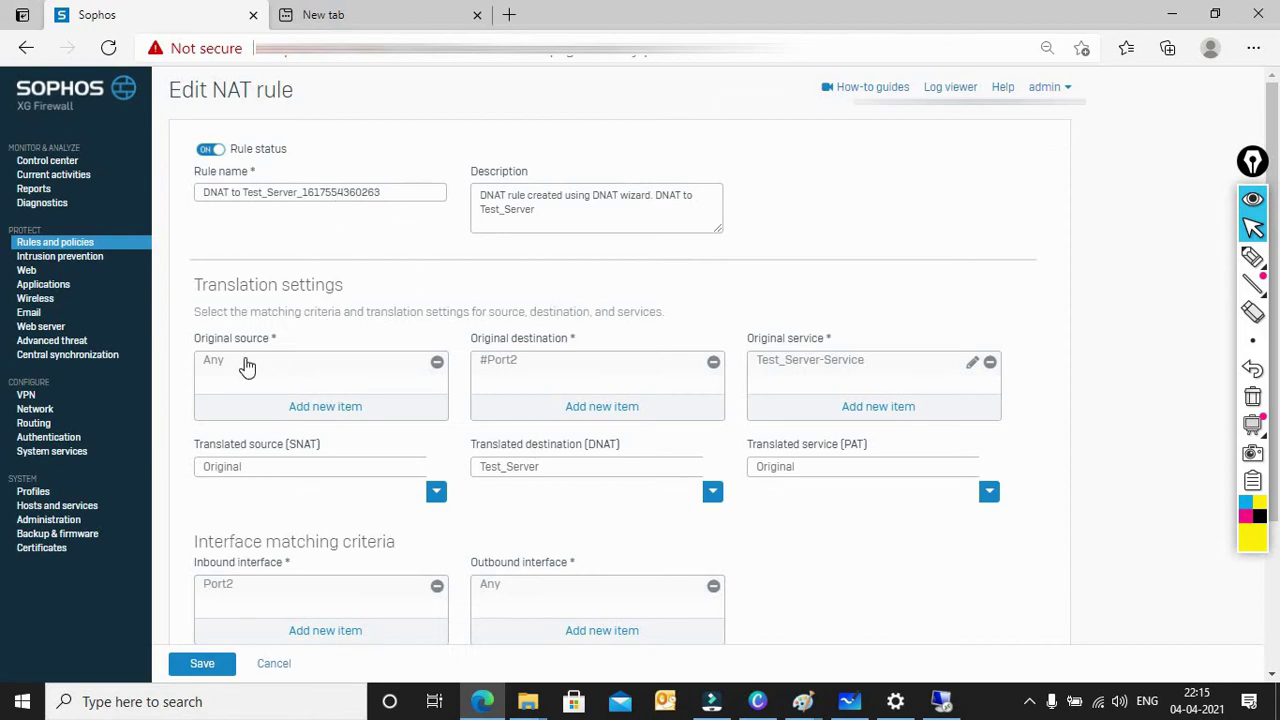
Step: Inspect the original service and DNAT details, then return to Rules and policies without saving
mouse_move(510, 368)
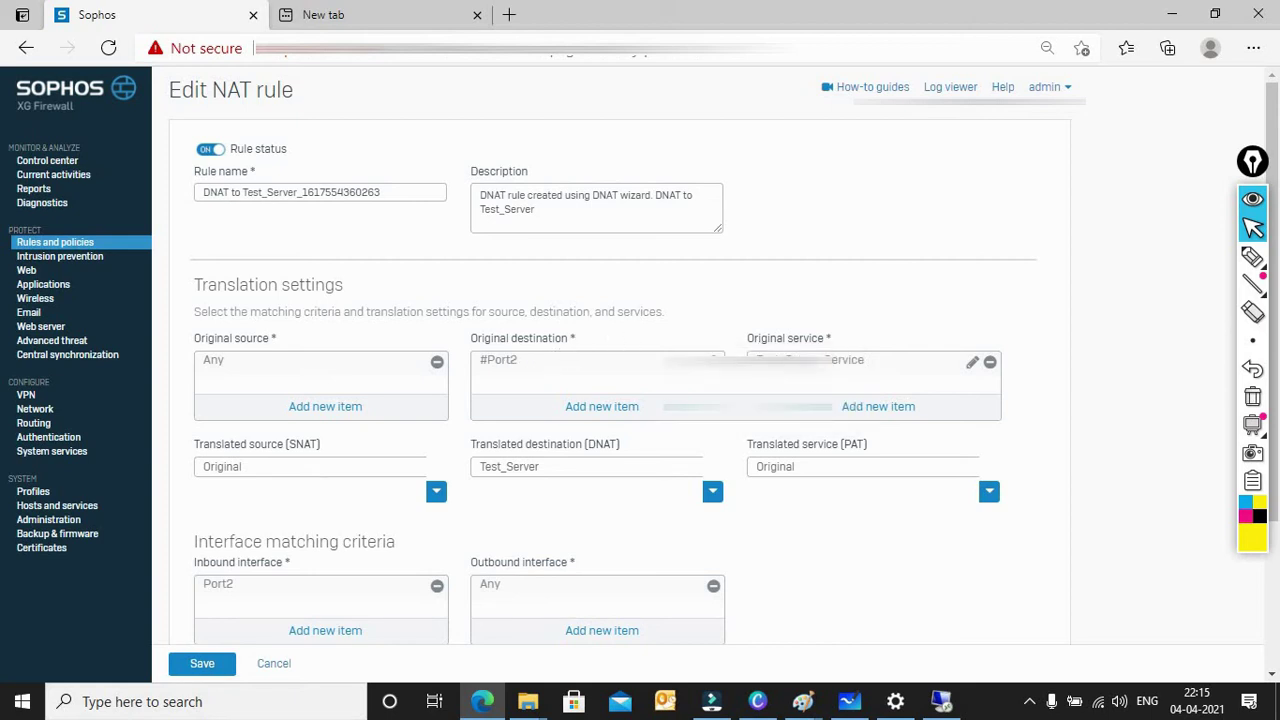
mouse_move(940, 362)
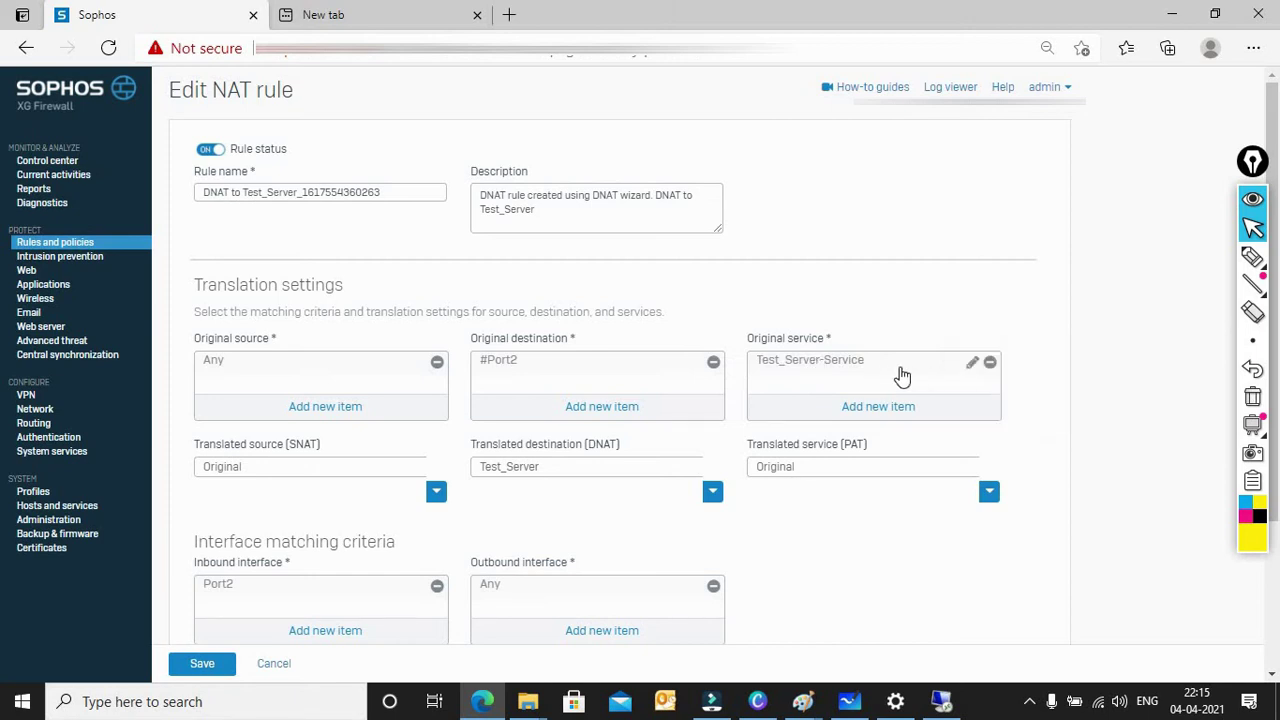
mouse_move(871, 374)
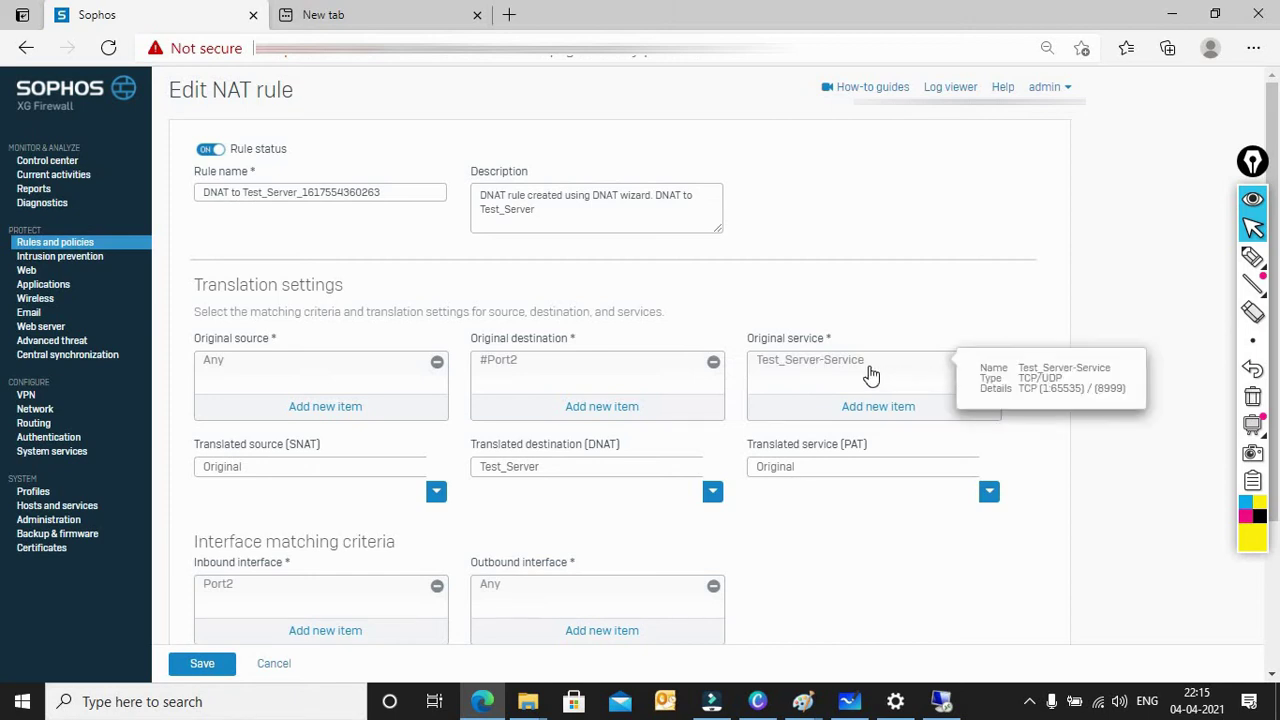
mouse_move(543, 477)
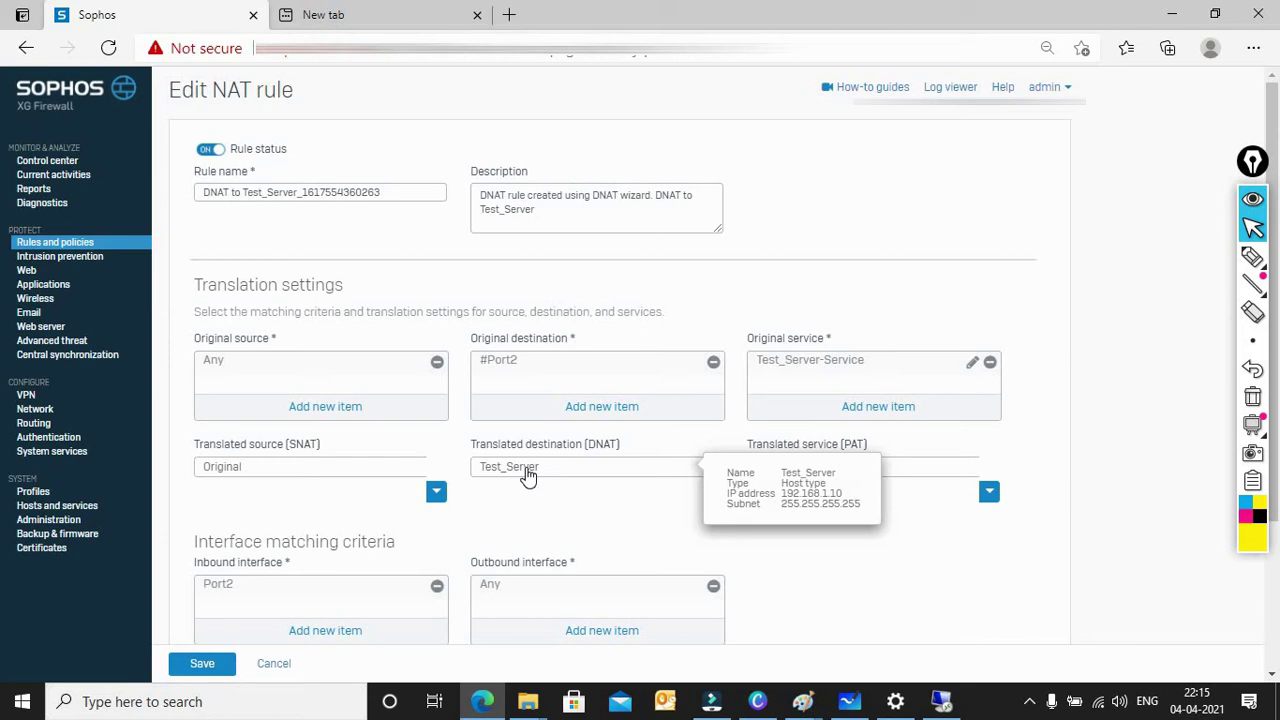
scroll(514, 551, down, 1)
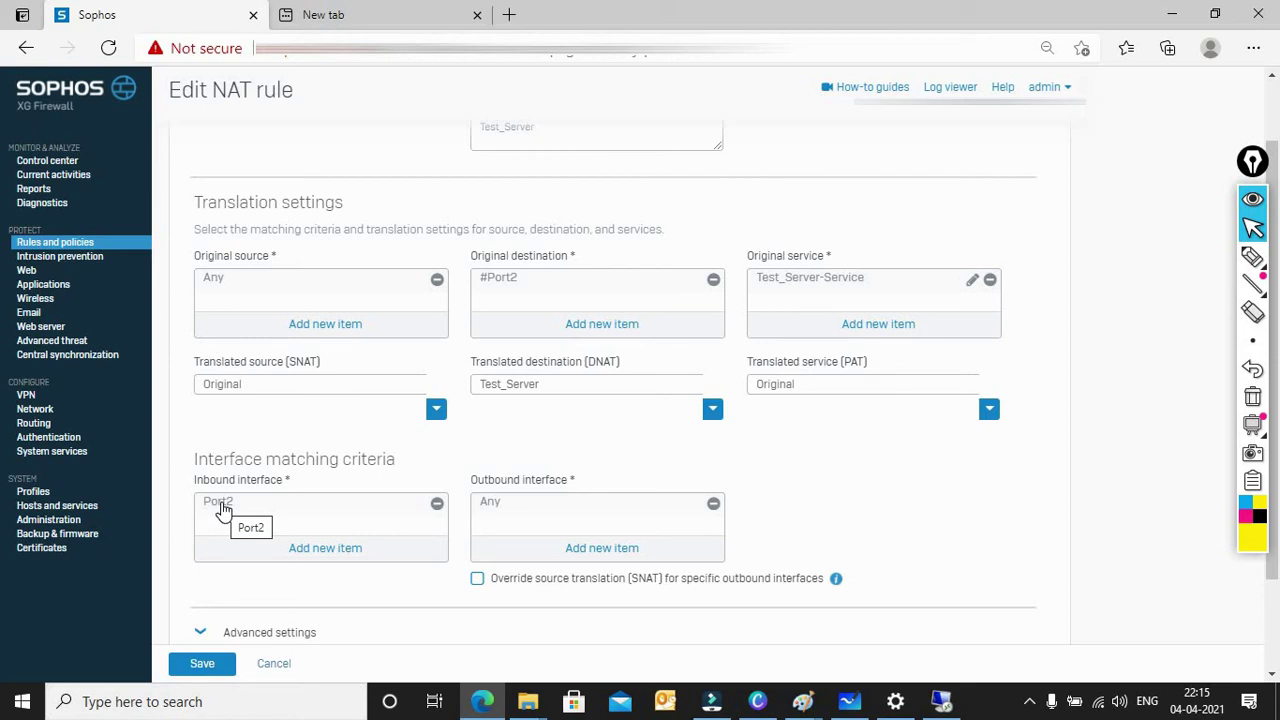
scroll(222, 510, down, 2)
scroll(220, 509, up, 3)
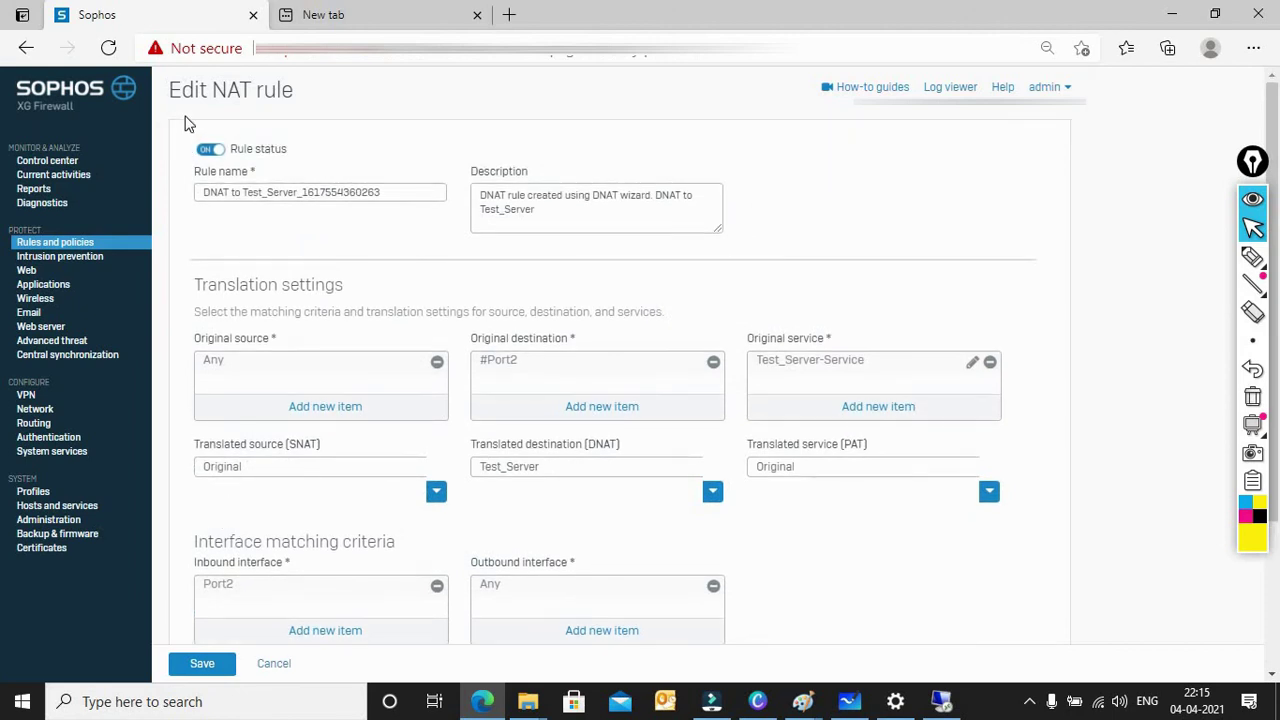
click(62, 247)
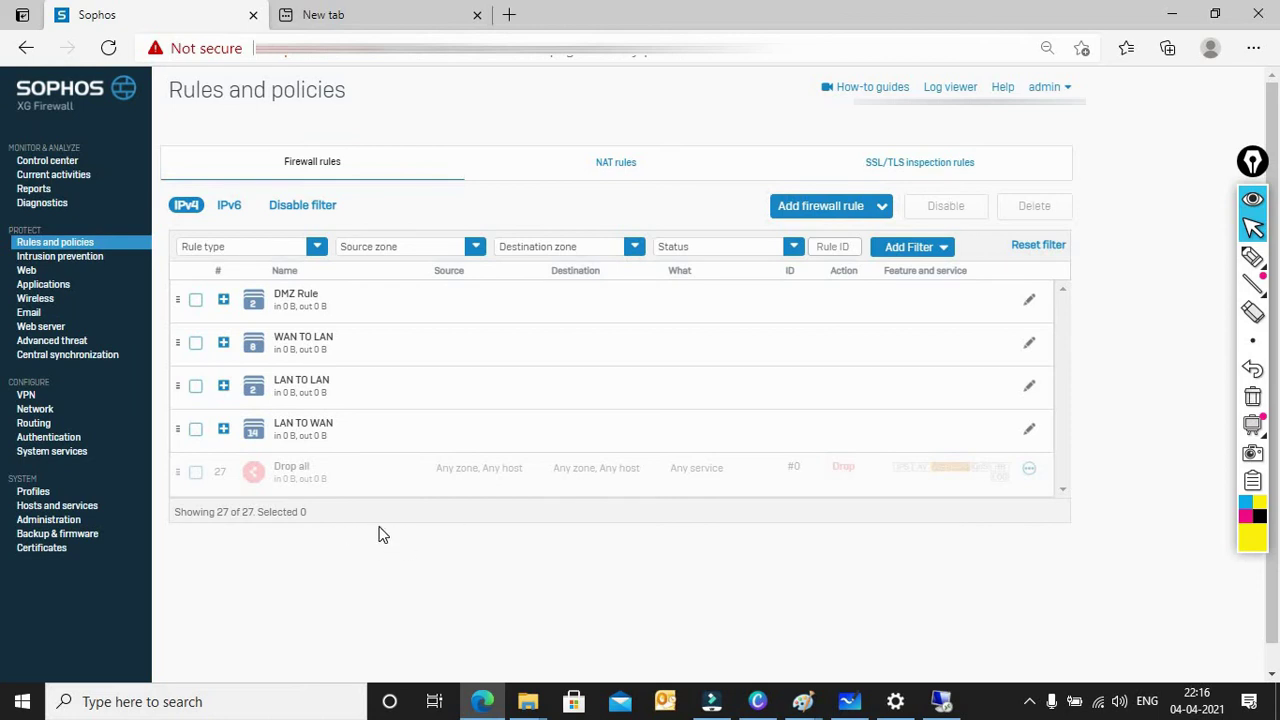
Step: Select the highlighter in the annotation toolbar once the 27-rule firewall list loads
click(1252, 257)
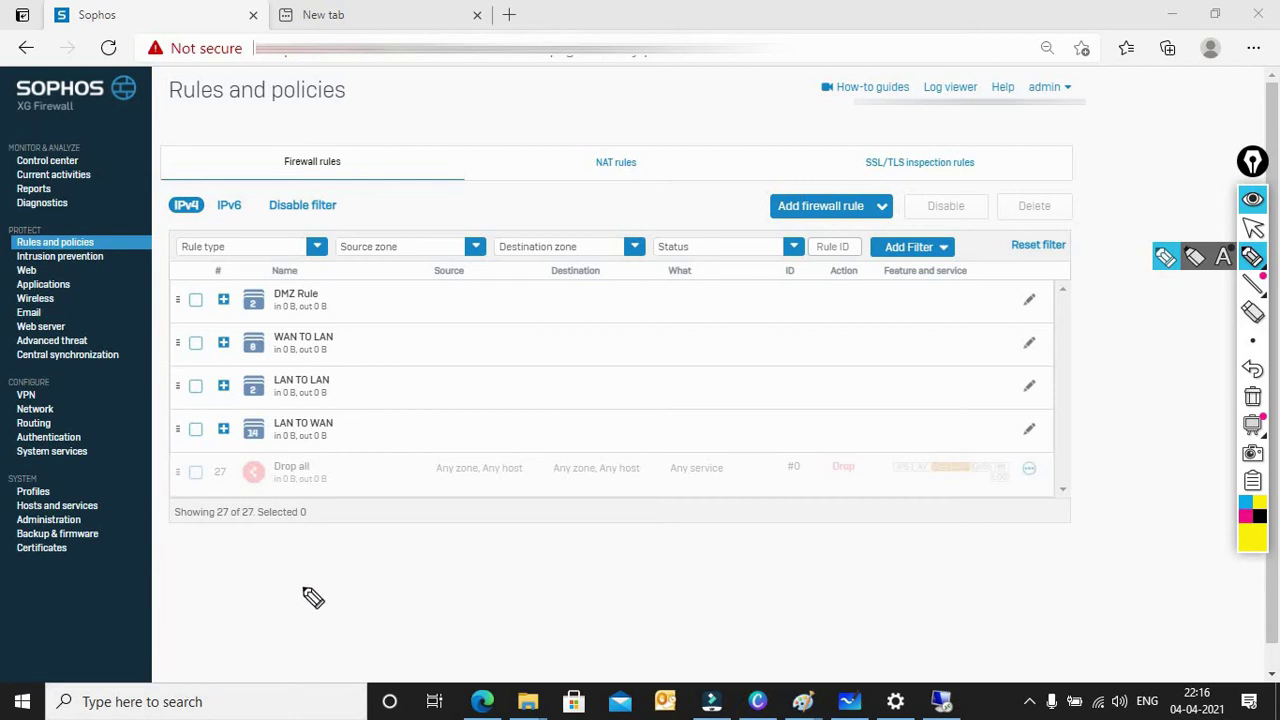
Step: Handwrite the labels Server-1, Server-2 and Server-3 in yellow below the rules list
click(298, 540)
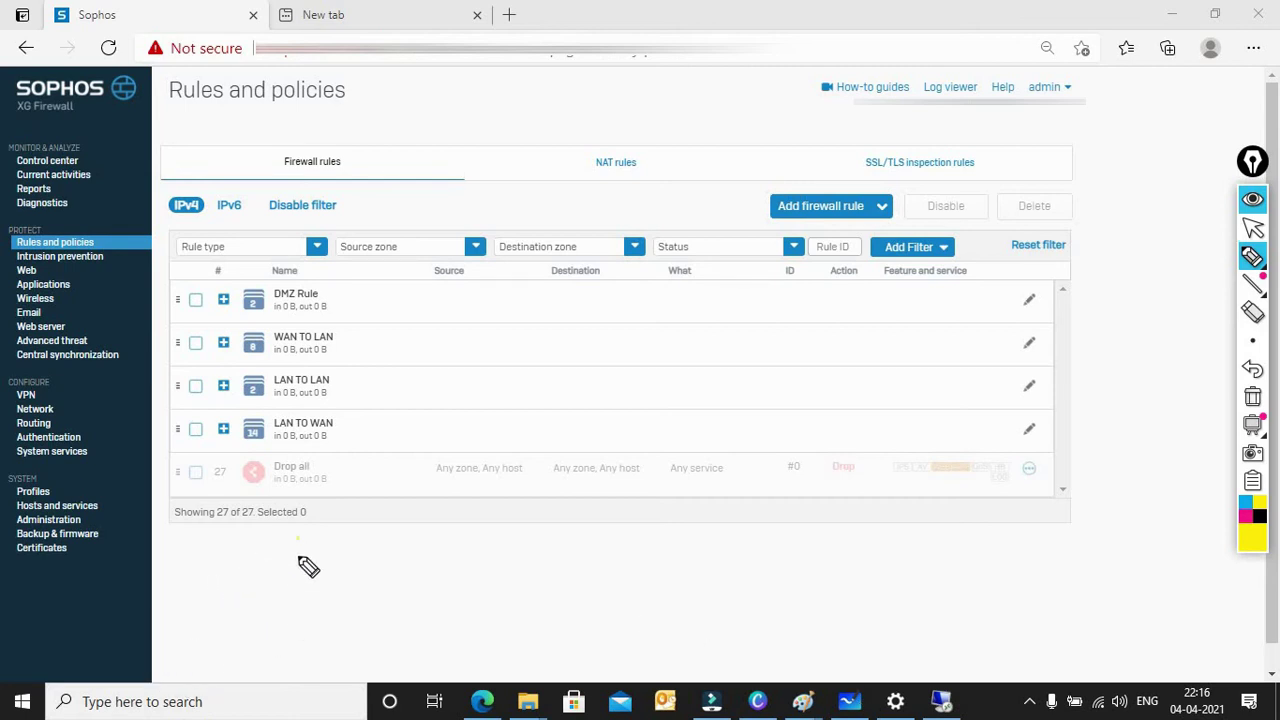
mouse_move(308, 567)
mouse_down()
mouse_move(340, 551)
mouse_move(371, 569)
mouse_move(438, 540)
mouse_up()
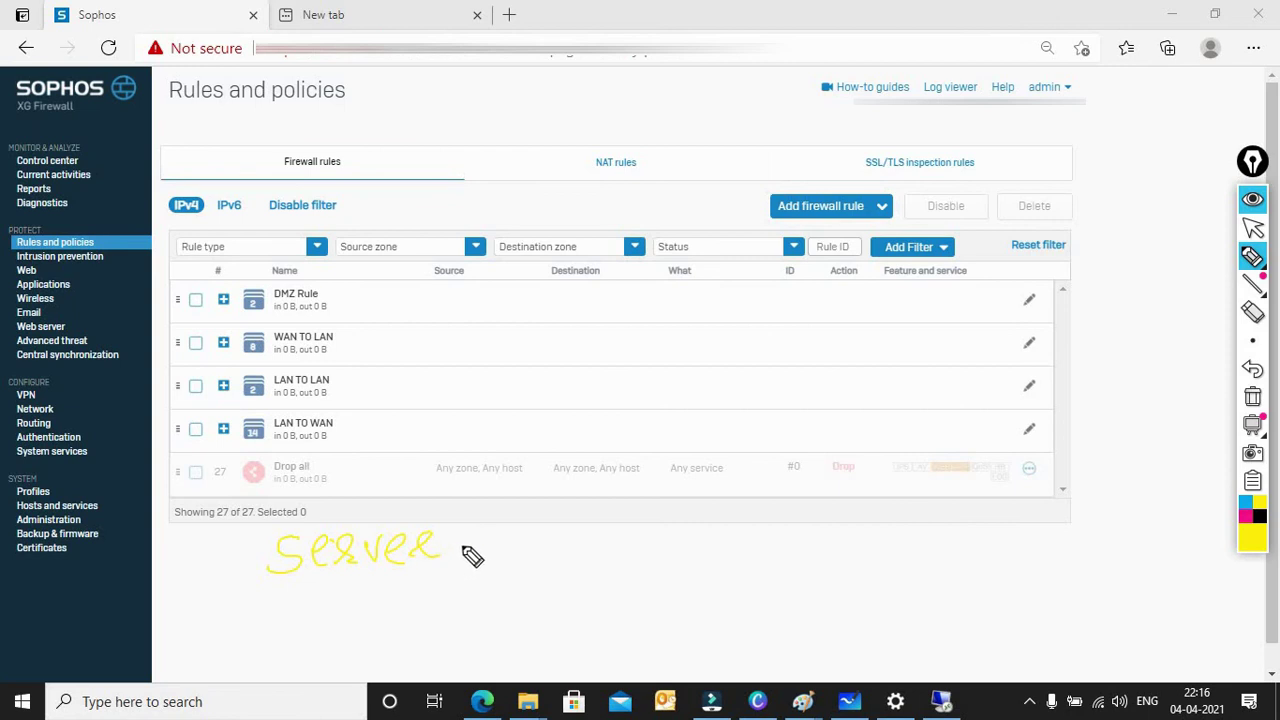
drag(452, 547, 505, 560)
mouse_move(290, 596)
mouse_down()
mouse_move(357, 597)
mouse_move(391, 617)
mouse_move(417, 597)
mouse_move(522, 604)
mouse_up()
click(440, 598)
mouse_move(335, 638)
mouse_down()
mouse_move(296, 660)
mouse_move(437, 643)
mouse_move(491, 663)
mouse_move(535, 658)
mouse_up()
click(358, 652)
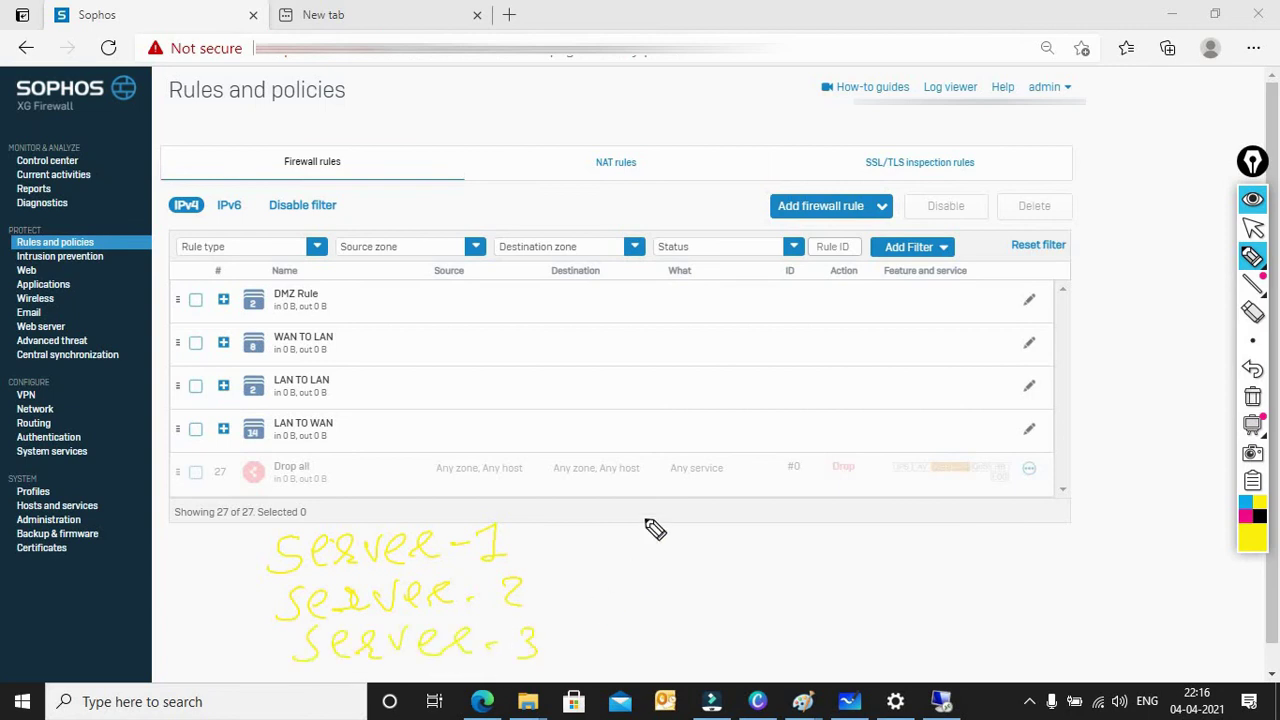
Step: Write 8999 beside each server, box that column, and draw arrows from the servers to it
mouse_move(537, 540)
mouse_down()
mouse_move(600, 545)
mouse_move(610, 524)
mouse_move(640, 550)
mouse_move(705, 545)
mouse_up()
click(617, 576)
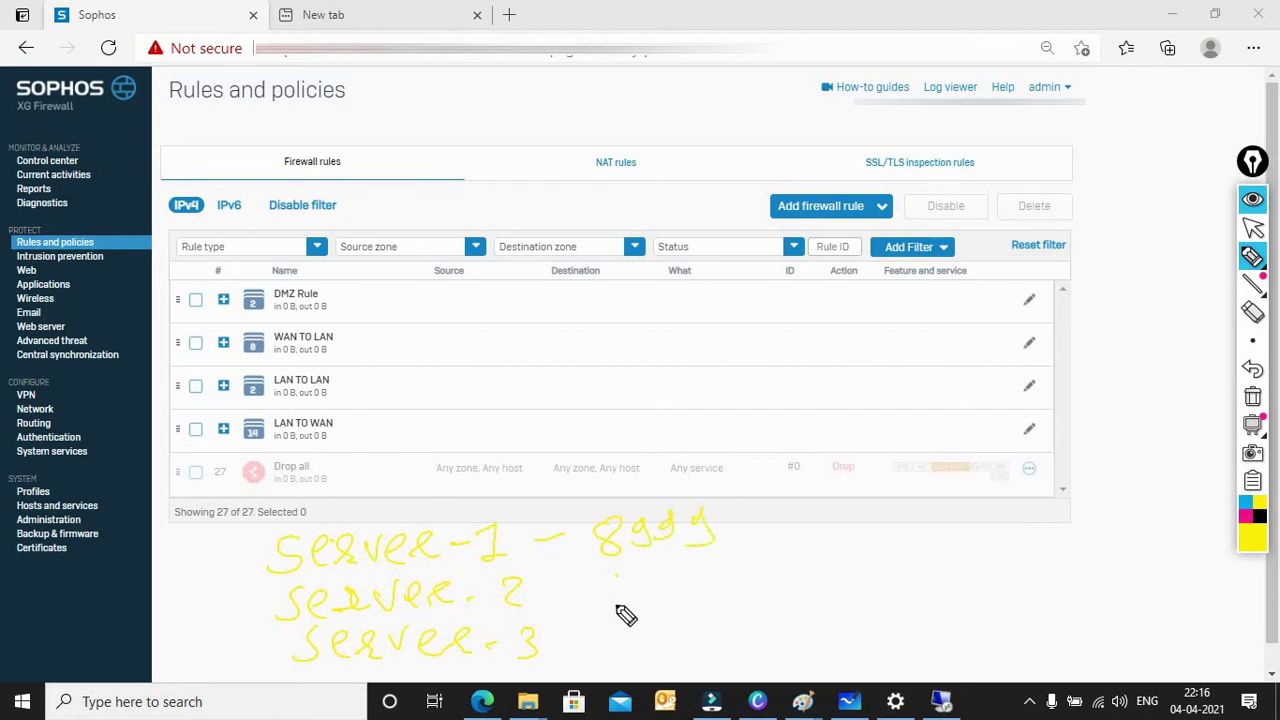
mouse_move(618, 570)
mouse_down()
mouse_move(612, 600)
mouse_move(666, 596)
mouse_up()
drag(710, 560, 704, 596)
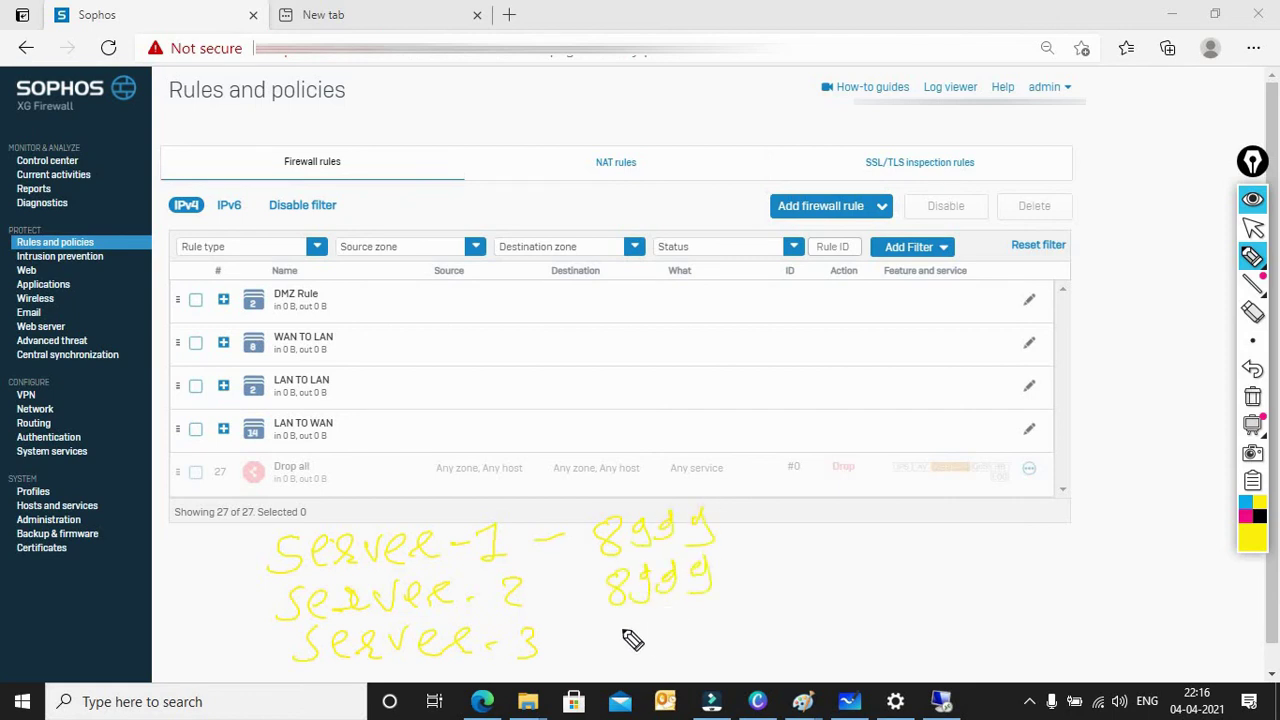
mouse_move(634, 620)
mouse_down()
mouse_move(622, 655)
mouse_move(712, 645)
mouse_up()
mouse_move(605, 668)
mouse_down()
mouse_move(574, 518)
mouse_move(746, 634)
mouse_move(663, 669)
mouse_move(590, 662)
mouse_up()
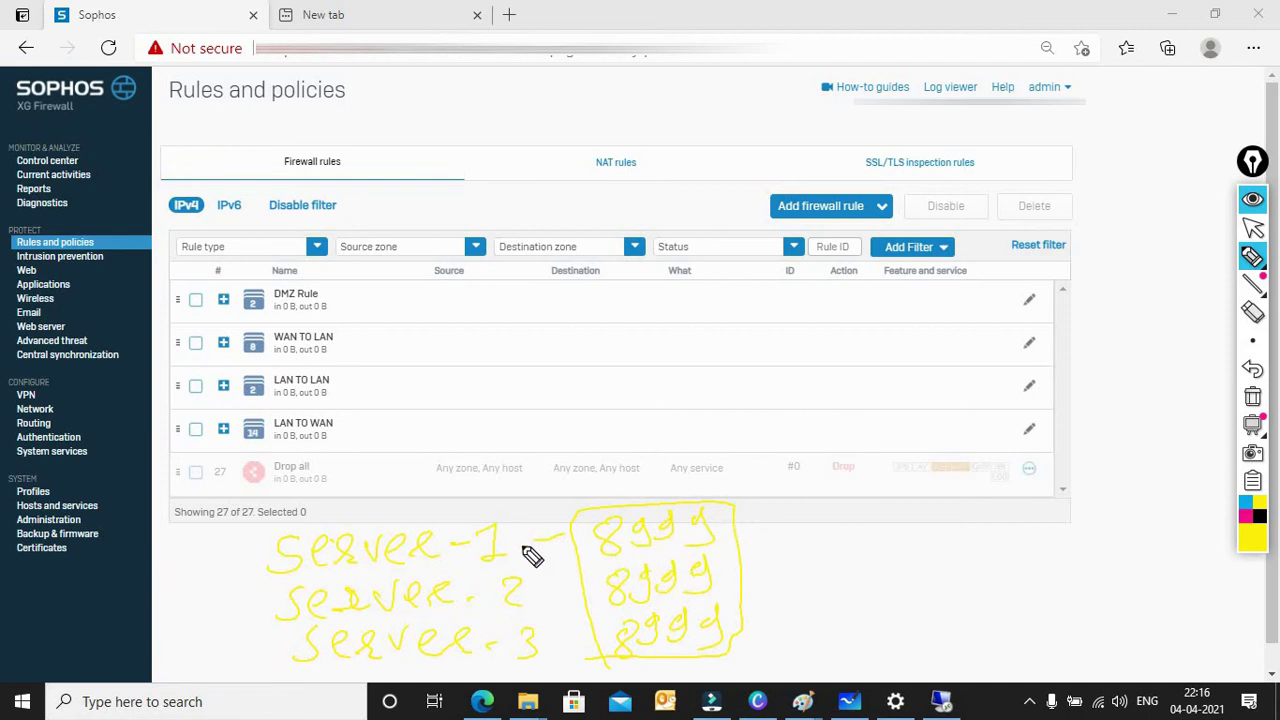
drag(538, 597, 571, 591)
drag(552, 650, 580, 660)
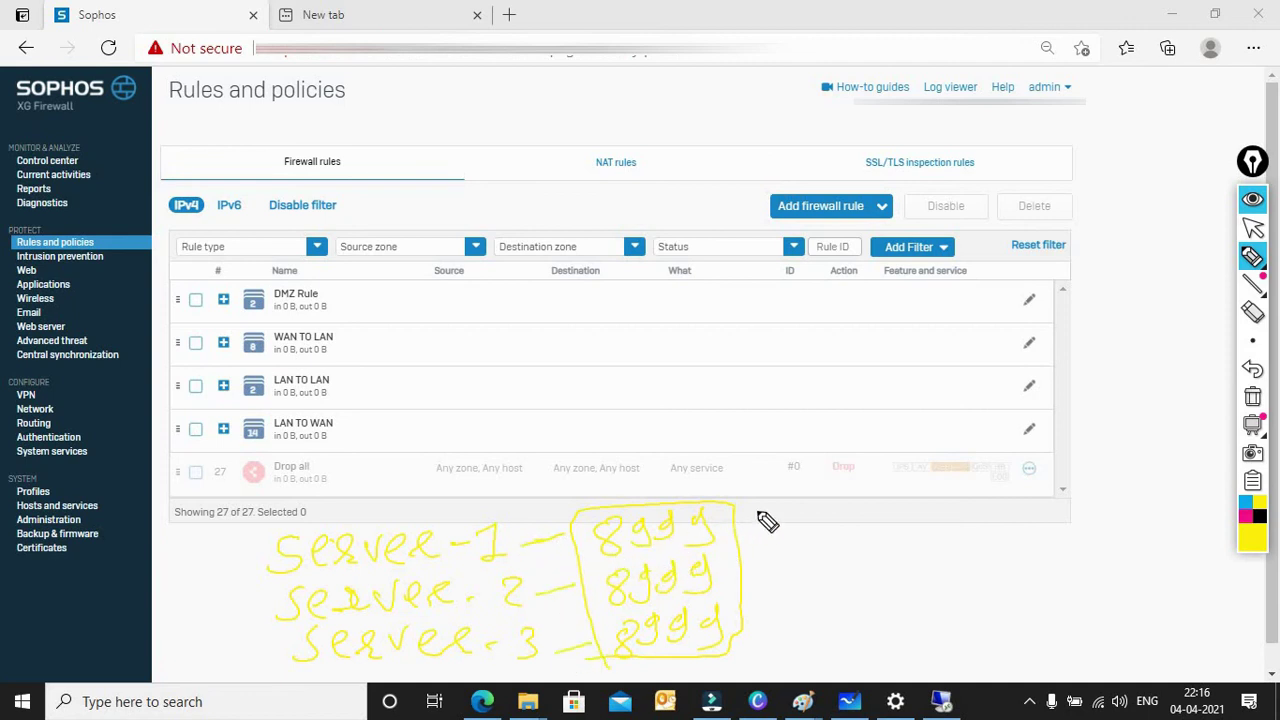
mouse_move(752, 632)
mouse_down()
mouse_move(750, 508)
mouse_move(905, 513)
mouse_move(782, 618)
mouse_move(750, 627)
mouse_up()
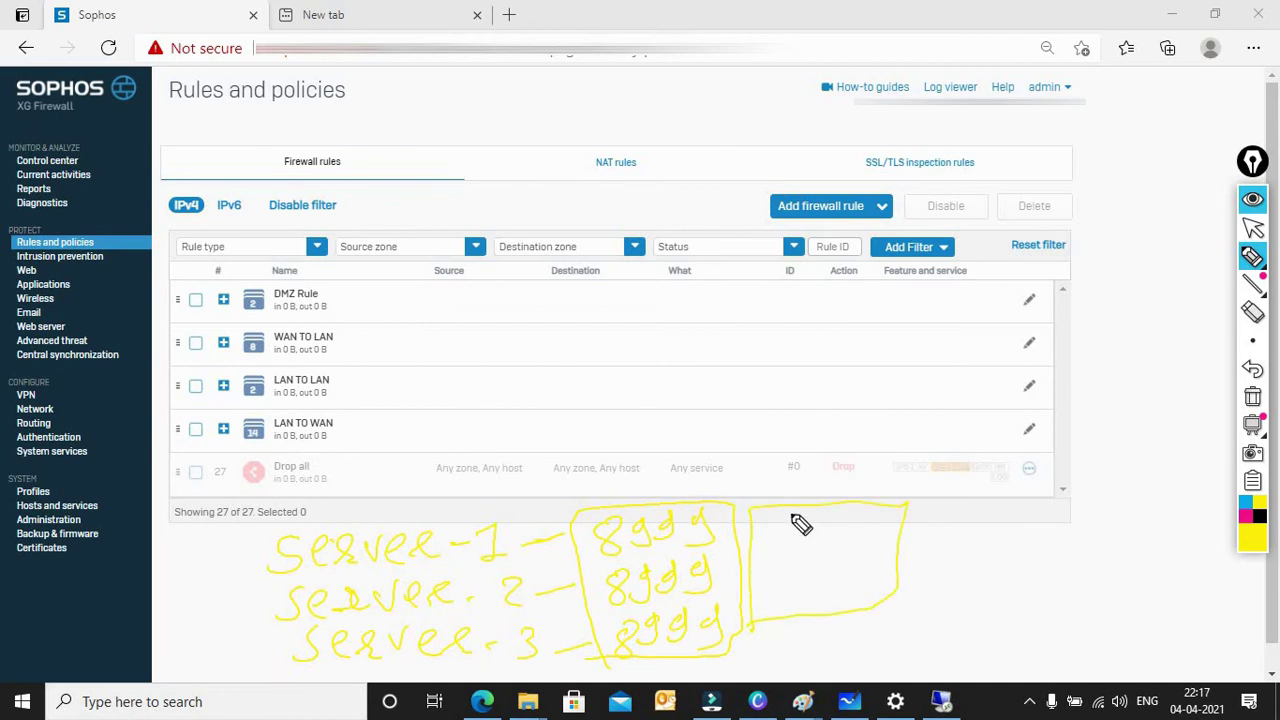
Step: Write new ports 8991, 8992 and 8993 in a second box and outline each entry
mouse_move(794, 523)
mouse_down()
mouse_move(803, 540)
mouse_move(818, 527)
mouse_move(797, 551)
mouse_move(837, 526)
mouse_move(823, 546)
mouse_move(840, 527)
mouse_move(843, 540)
mouse_move(789, 558)
mouse_move(855, 572)
mouse_up()
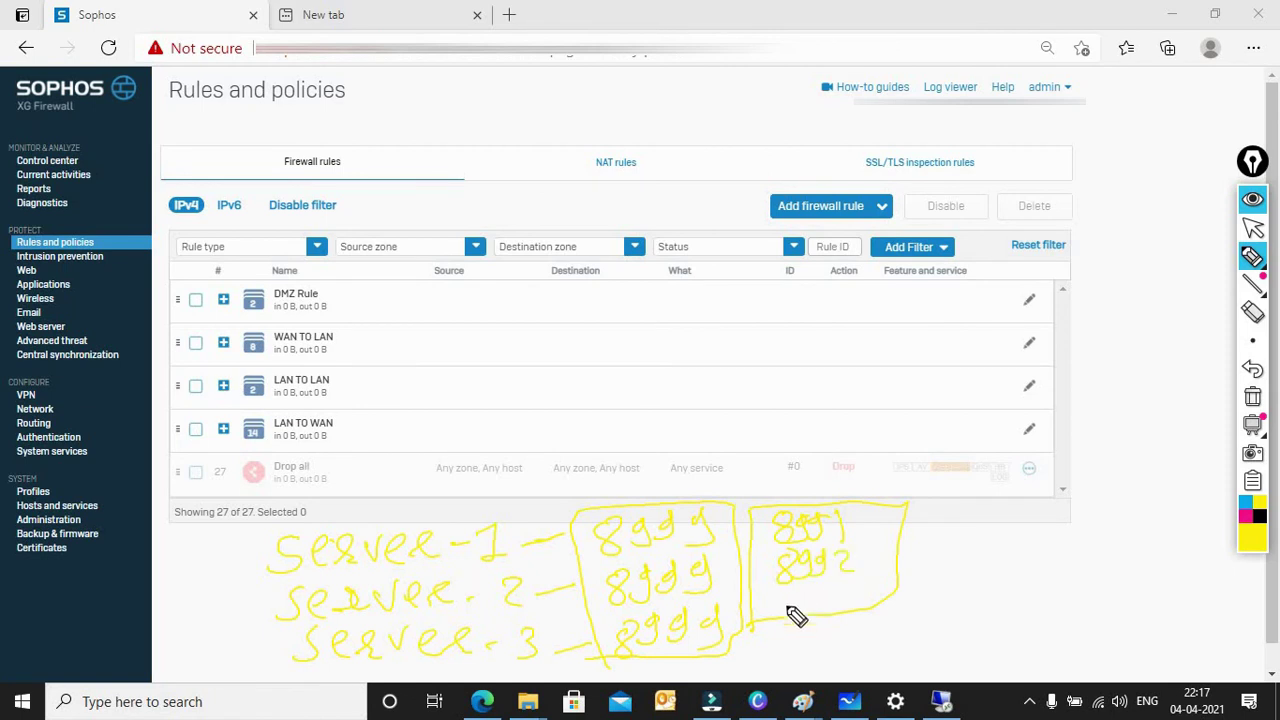
mouse_move(796, 616)
mouse_down()
mouse_move(808, 597)
mouse_move(831, 617)
mouse_move(852, 606)
mouse_up()
mouse_move(766, 551)
mouse_down()
mouse_move(865, 535)
mouse_move(766, 509)
mouse_move(749, 543)
mouse_move(789, 514)
mouse_move(851, 549)
mouse_move(766, 553)
mouse_up()
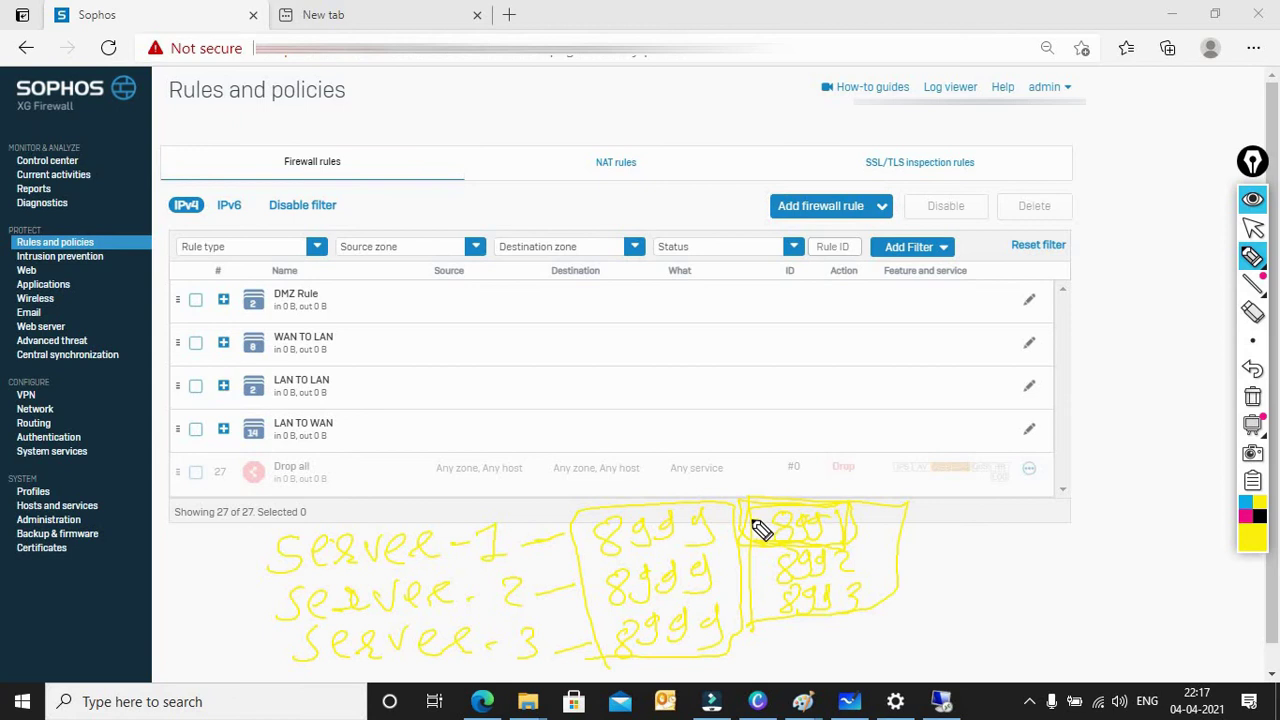
mouse_move(731, 531)
mouse_down()
mouse_move(726, 563)
mouse_move(738, 505)
mouse_move(592, 512)
mouse_move(592, 570)
mouse_move(738, 558)
mouse_up()
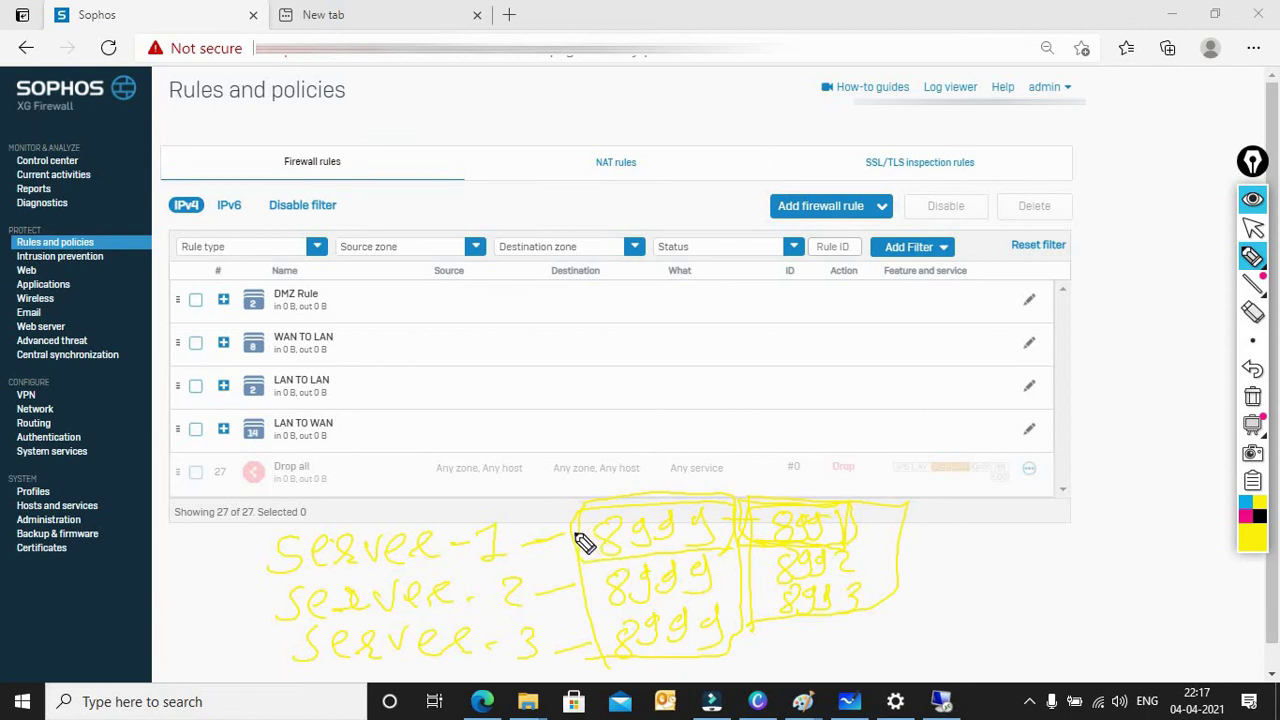
drag(577, 538, 517, 542)
mouse_move(744, 566)
mouse_down()
mouse_move(848, 556)
mouse_move(806, 586)
mouse_move(760, 588)
mouse_up()
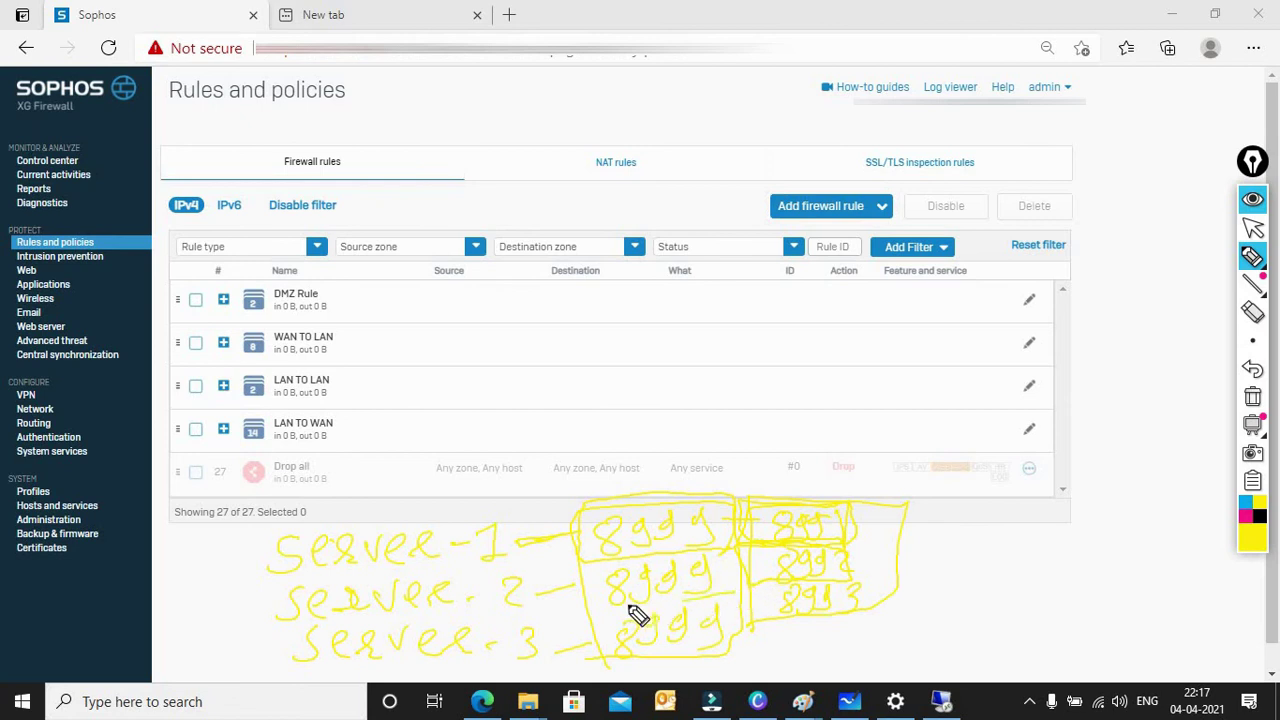
mouse_move(605, 603)
mouse_down()
mouse_move(600, 571)
mouse_move(703, 557)
mouse_move(731, 603)
mouse_move(643, 609)
mouse_up()
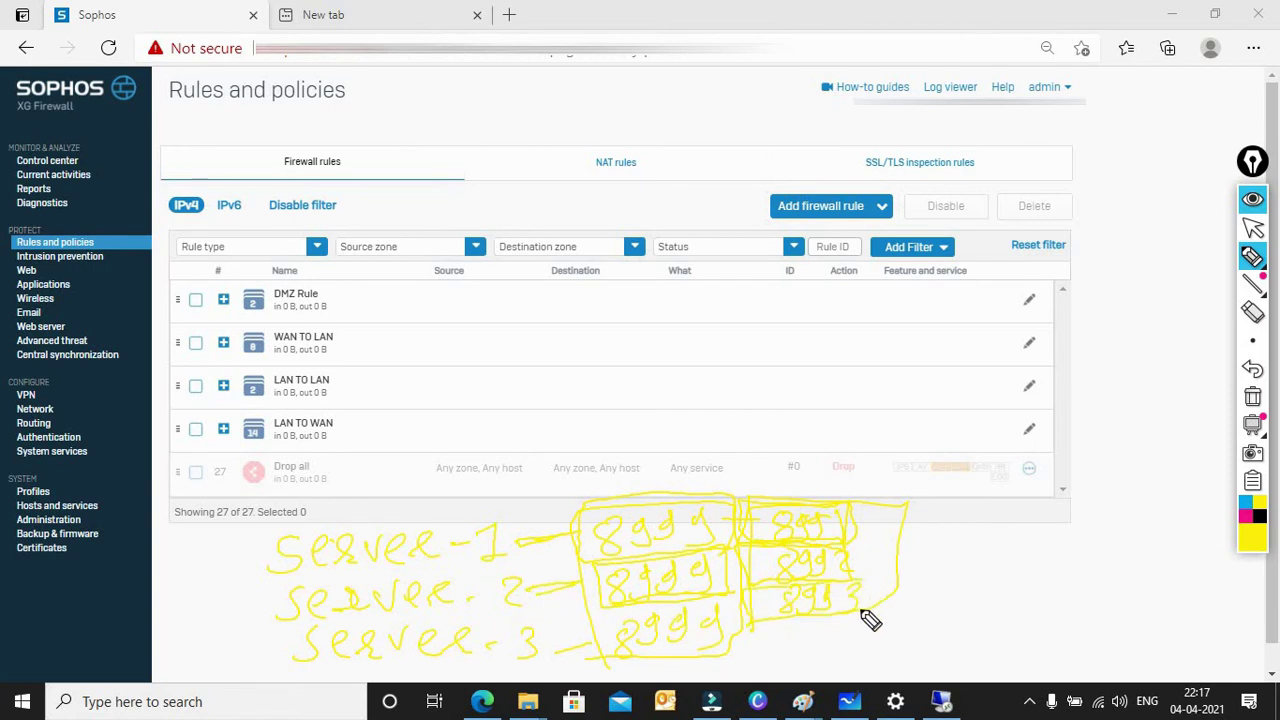
drag(861, 611, 768, 618)
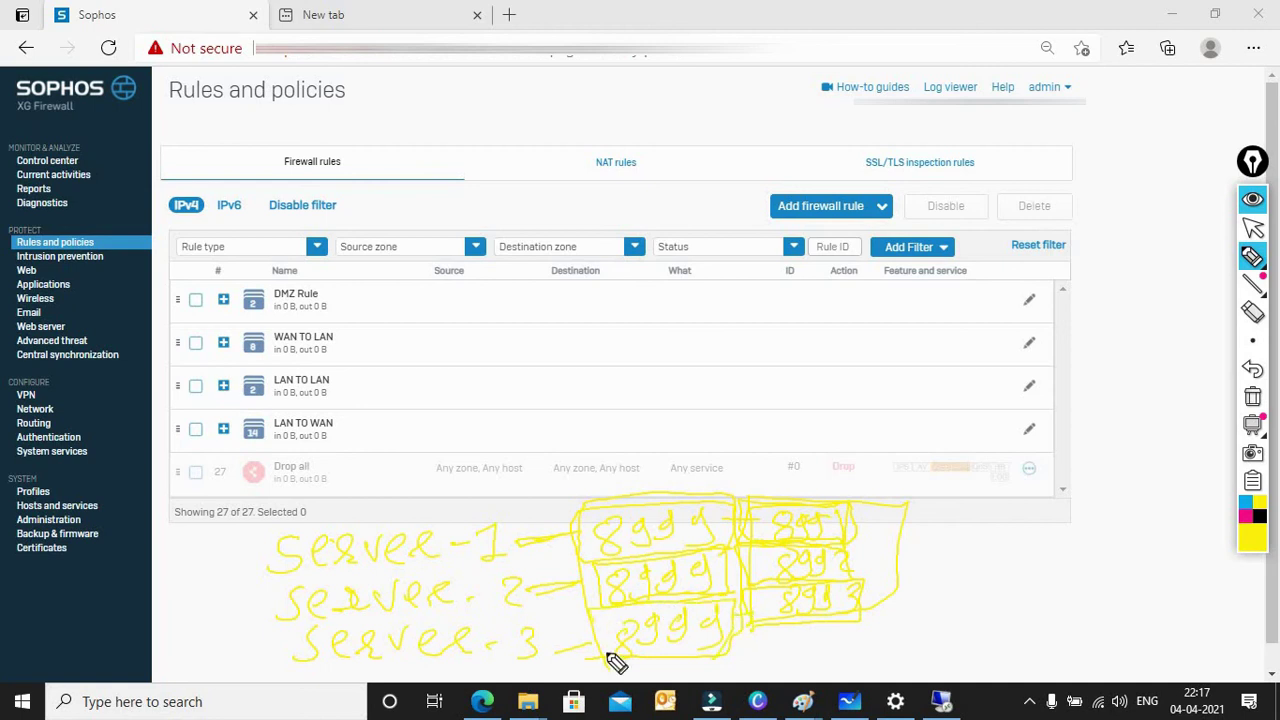
drag(571, 652, 624, 648)
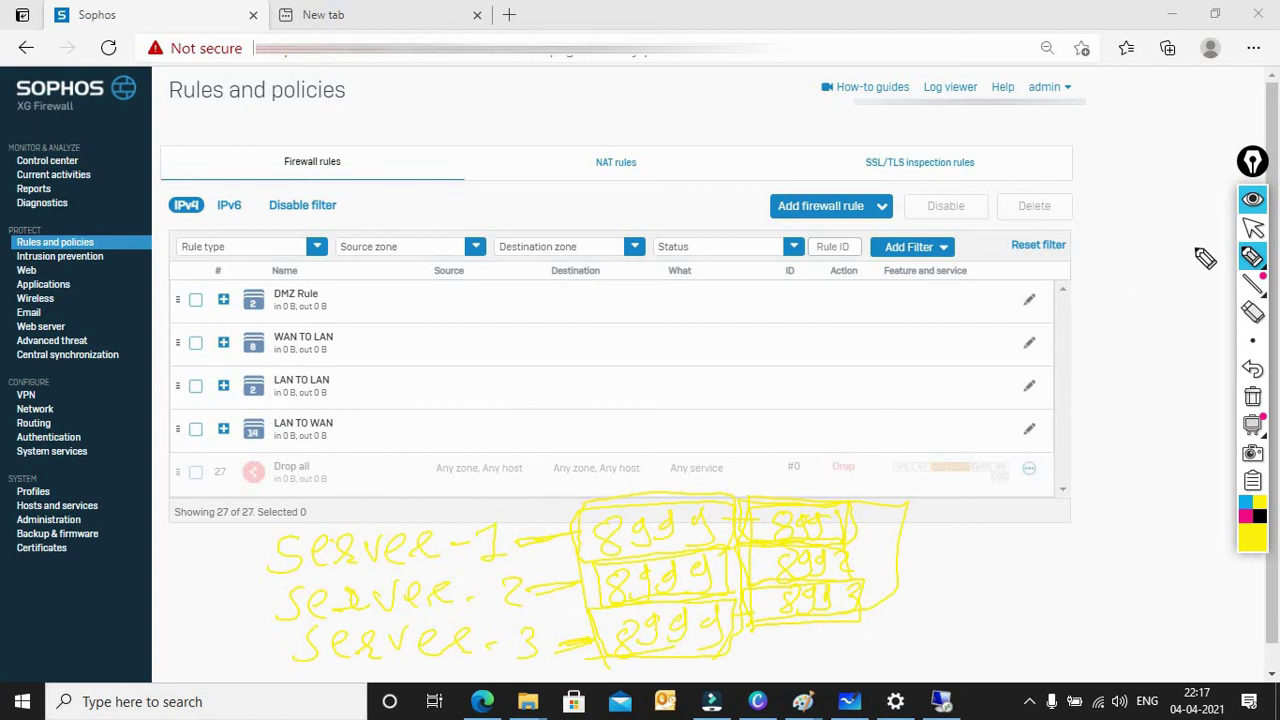
Step: Return to the pointer tool and open Hosts and services, which fails with a network error
click(1256, 228)
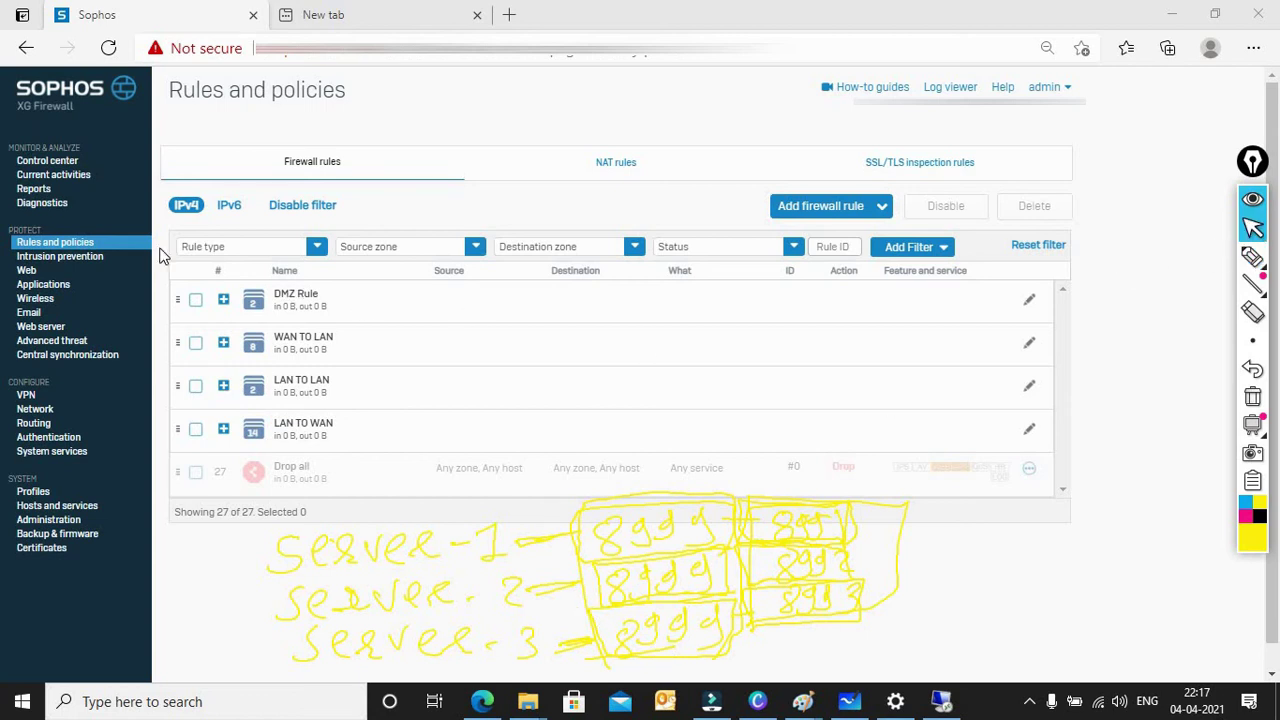
click(50, 508)
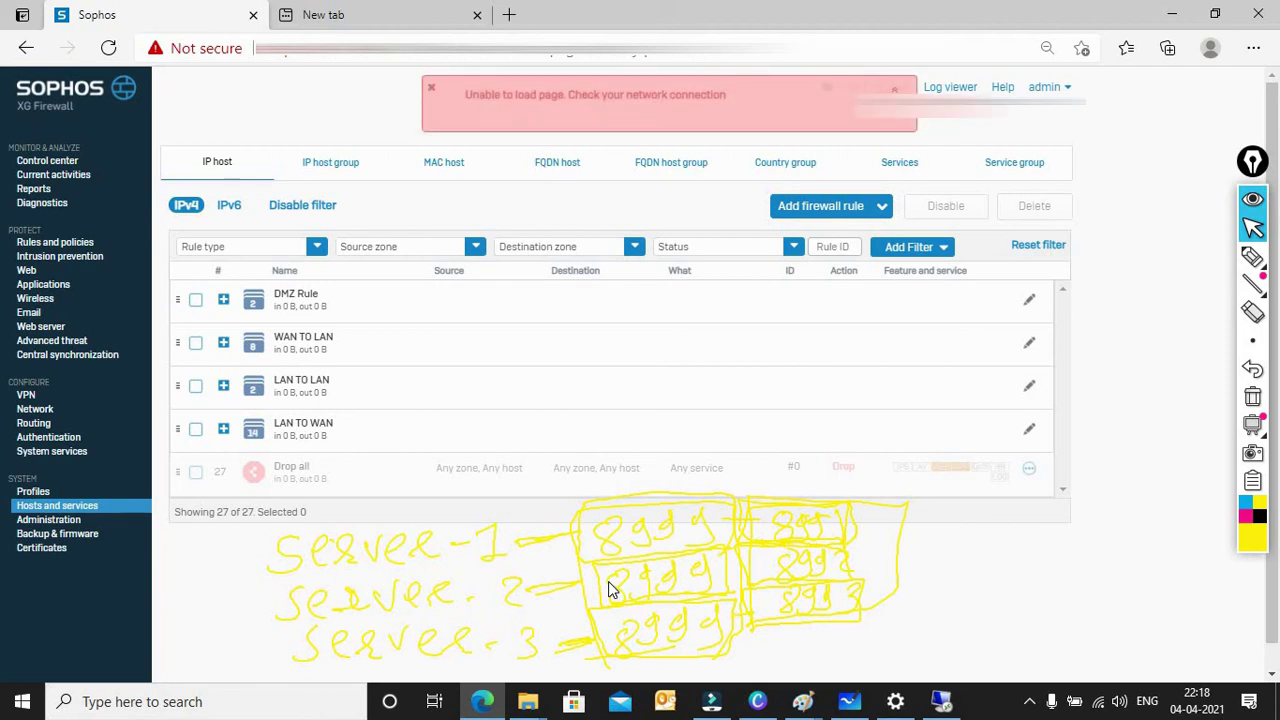
Step: Retry Hosts and services and refresh the browser page to recover the connection
click(80, 510)
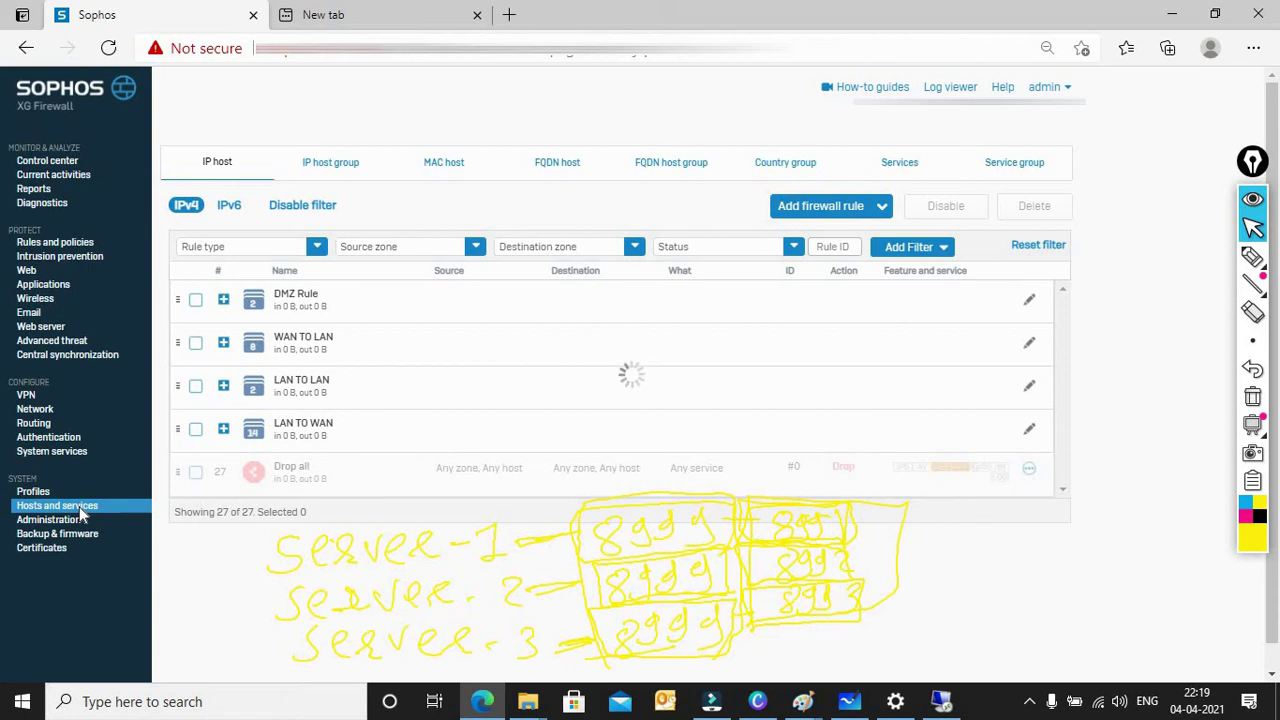
click(108, 50)
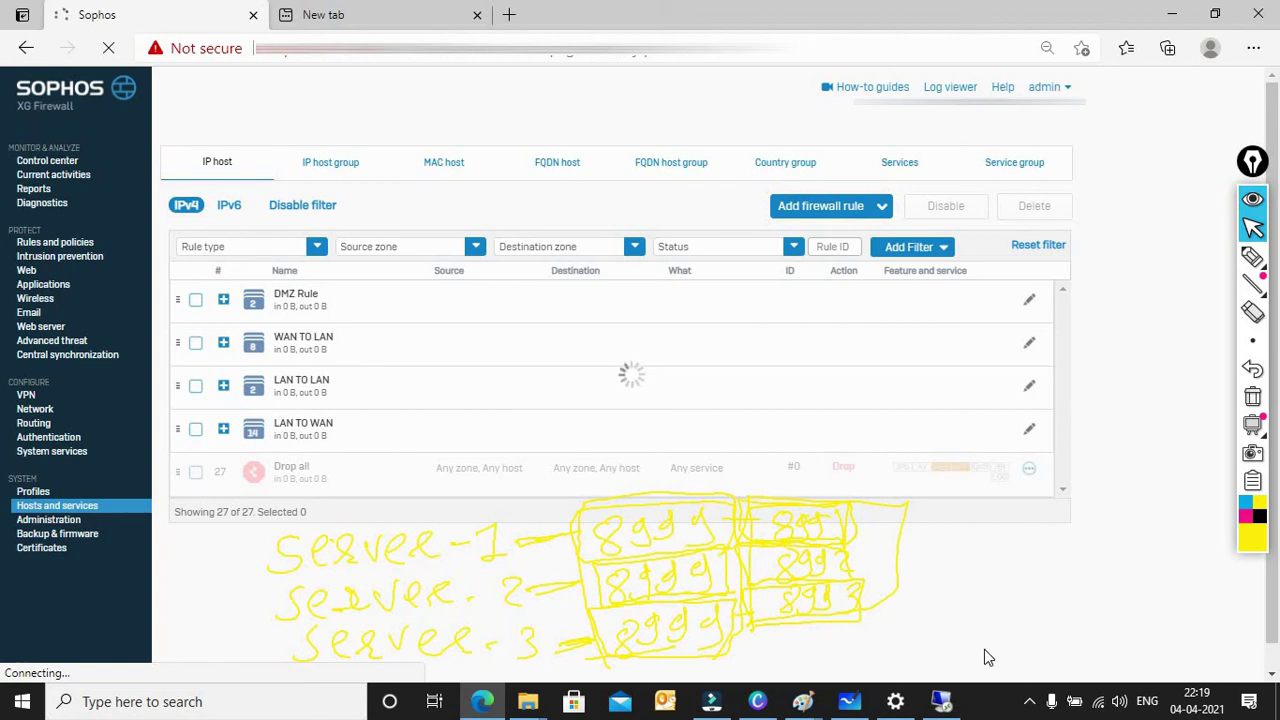
Step: Check the network status, then disconnect the VPN from the tray client's menu
click(1098, 705)
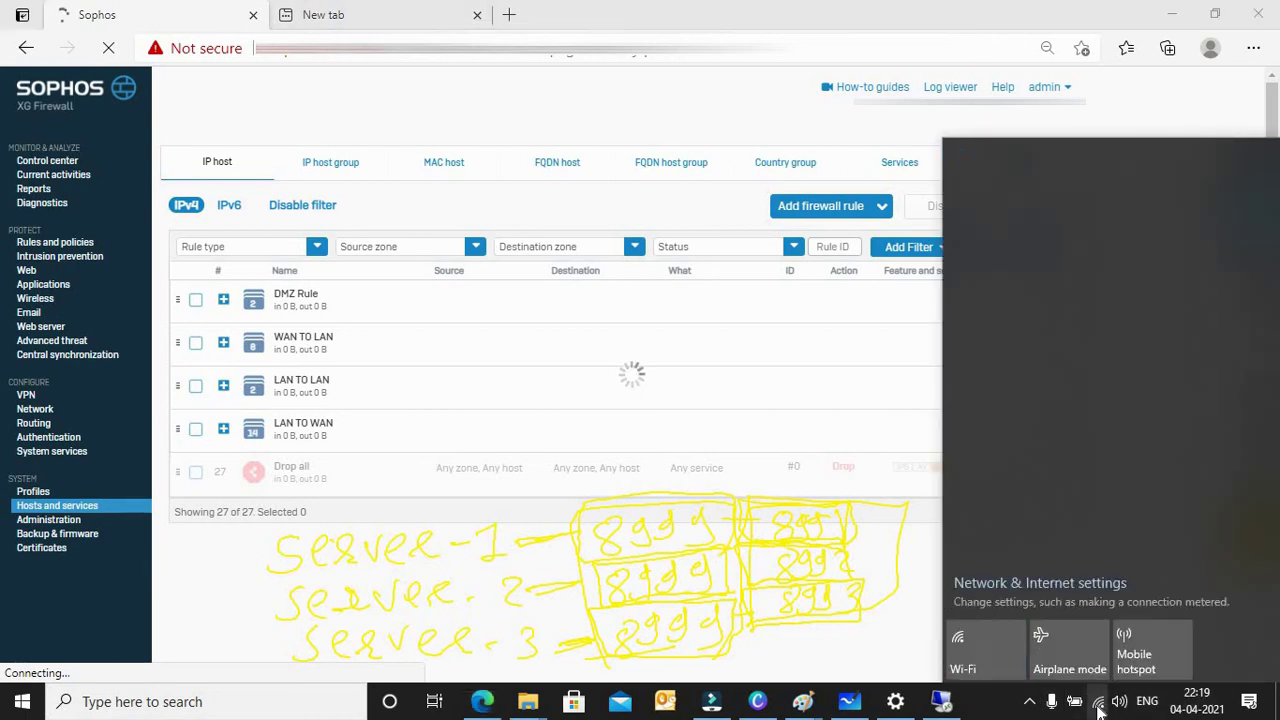
click(1098, 705)
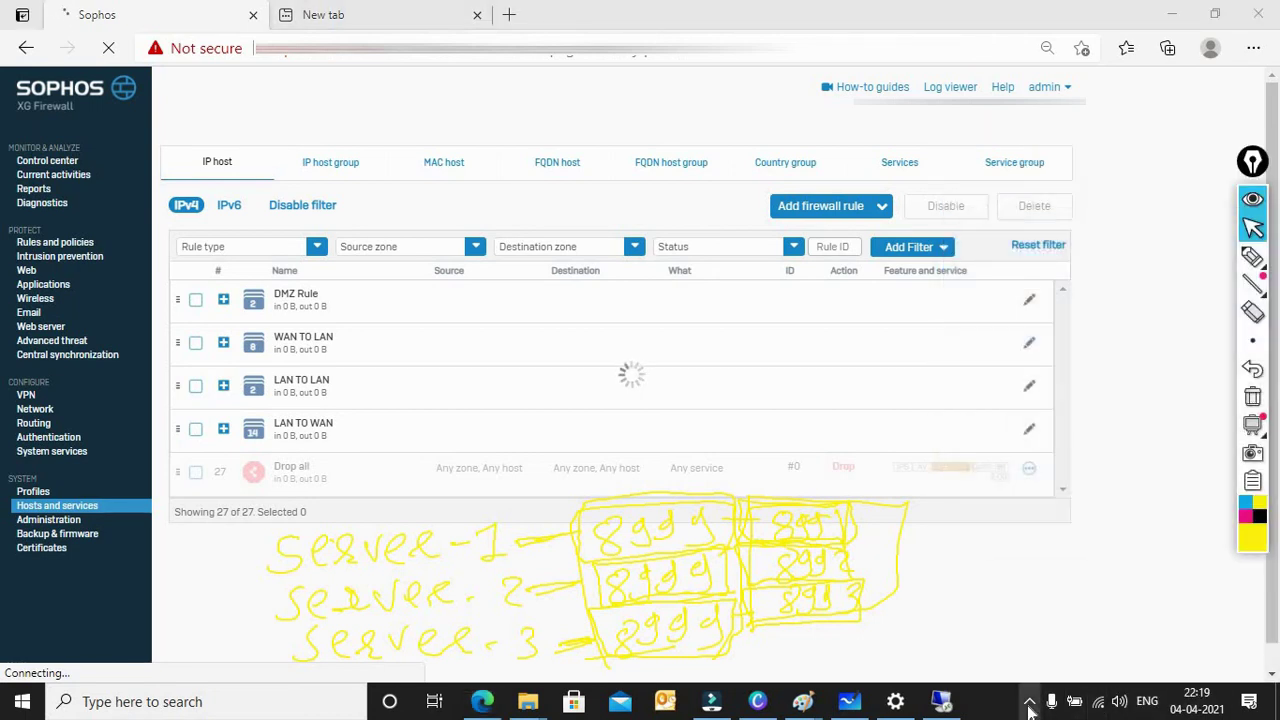
click(1030, 705)
right_click(1029, 663)
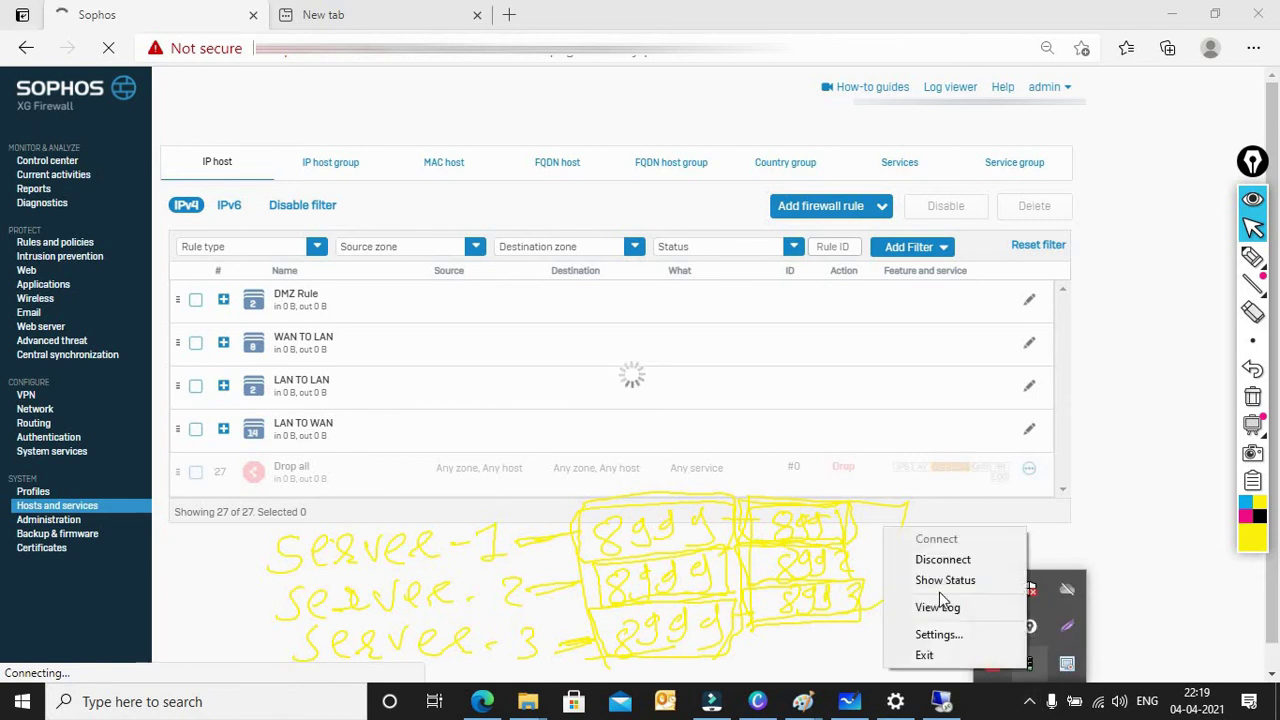
click(942, 559)
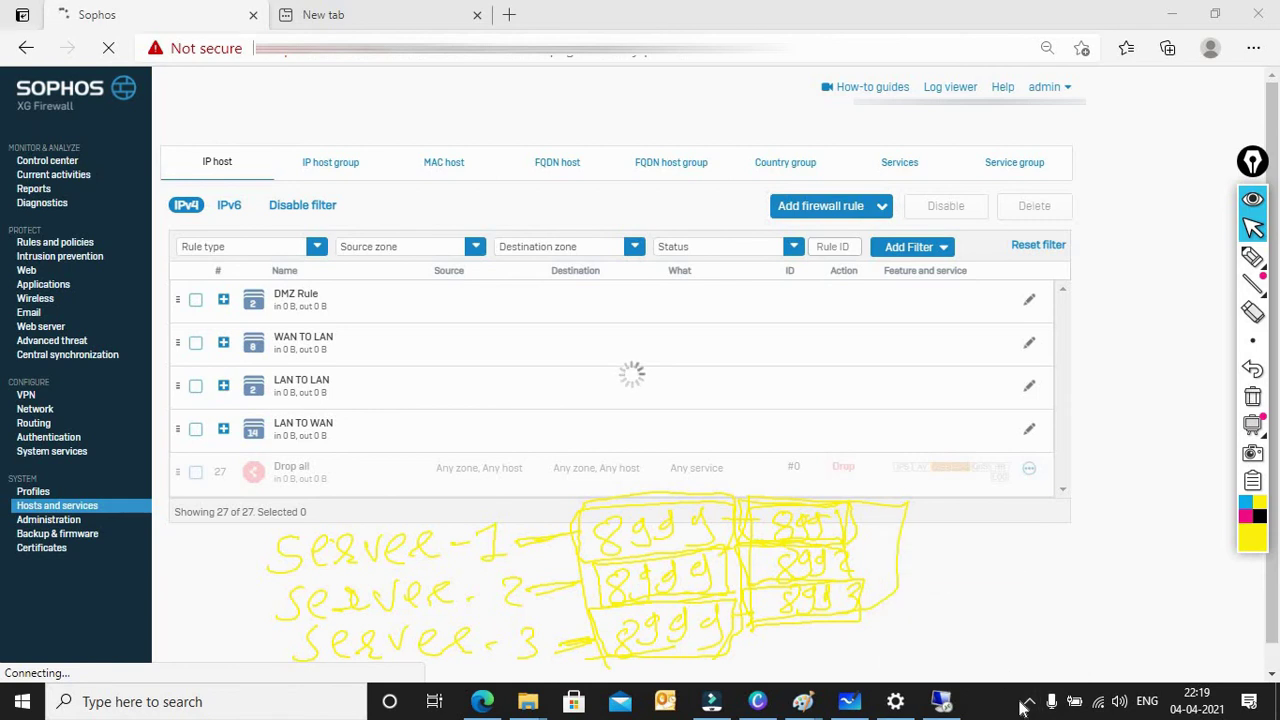
Step: Reveal the hidden tray icons, then return to Edge and select the current web address
click(1030, 705)
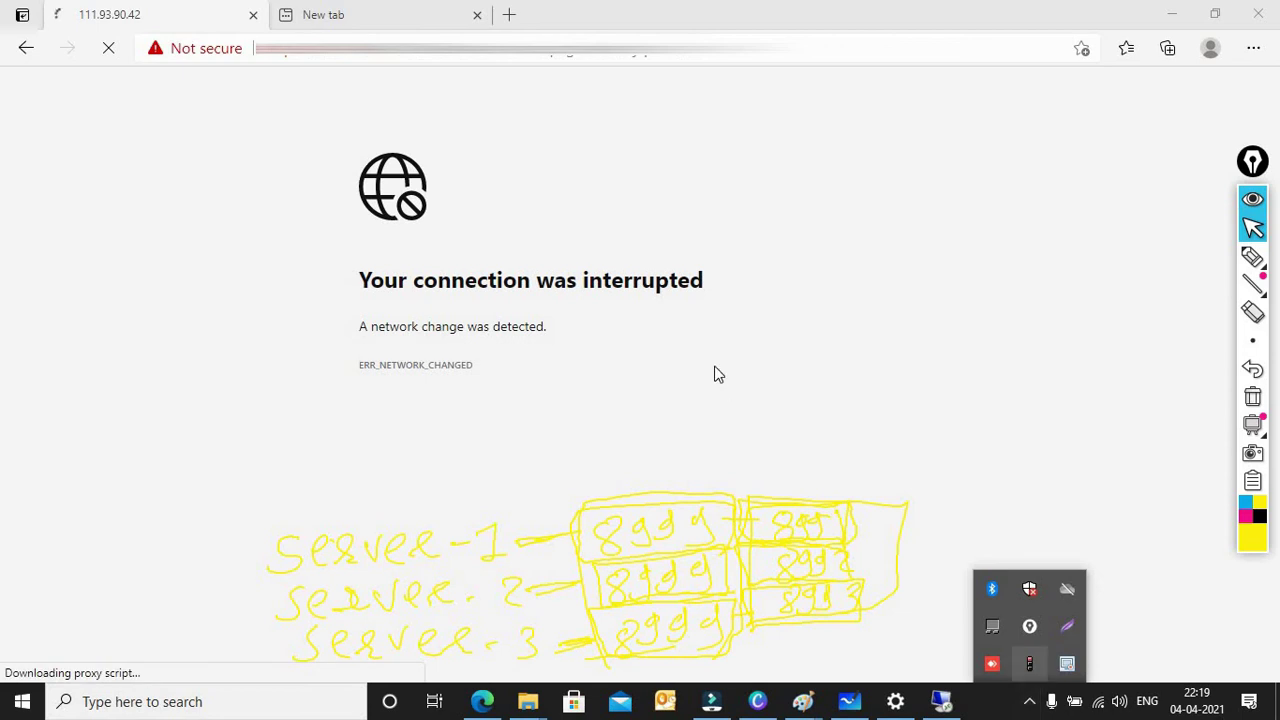
click(451, 214)
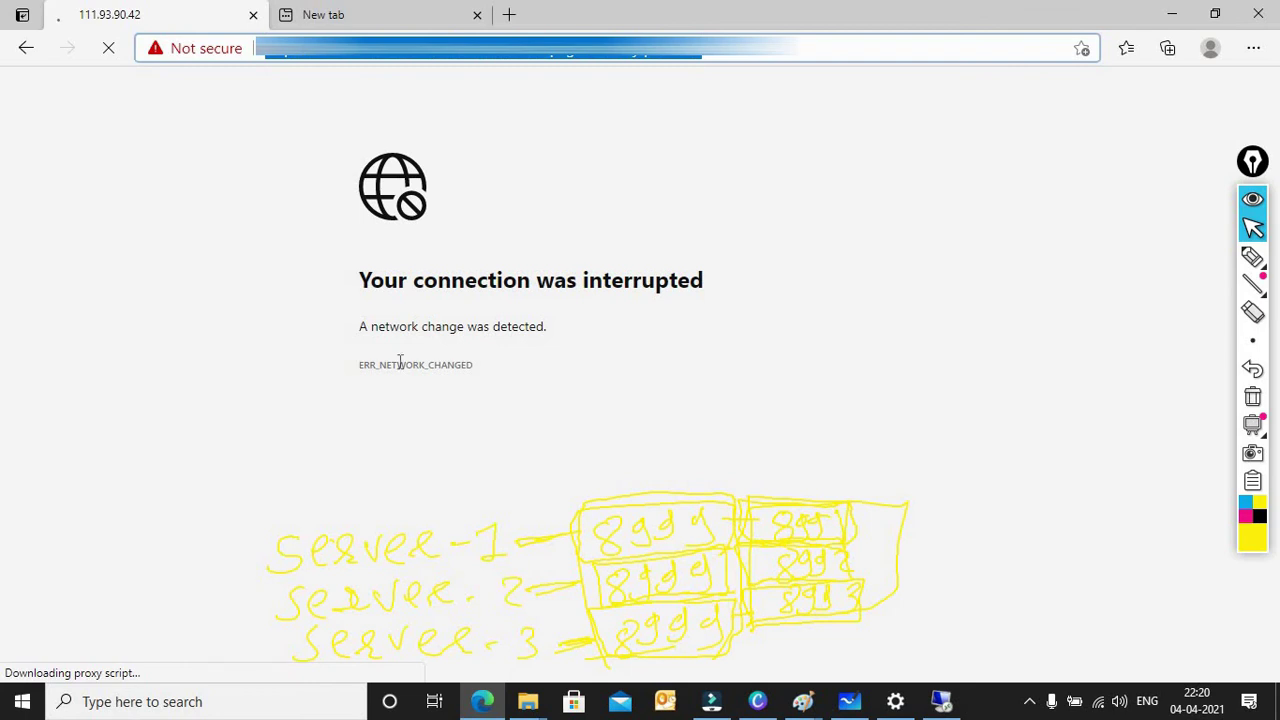
click(435, 55)
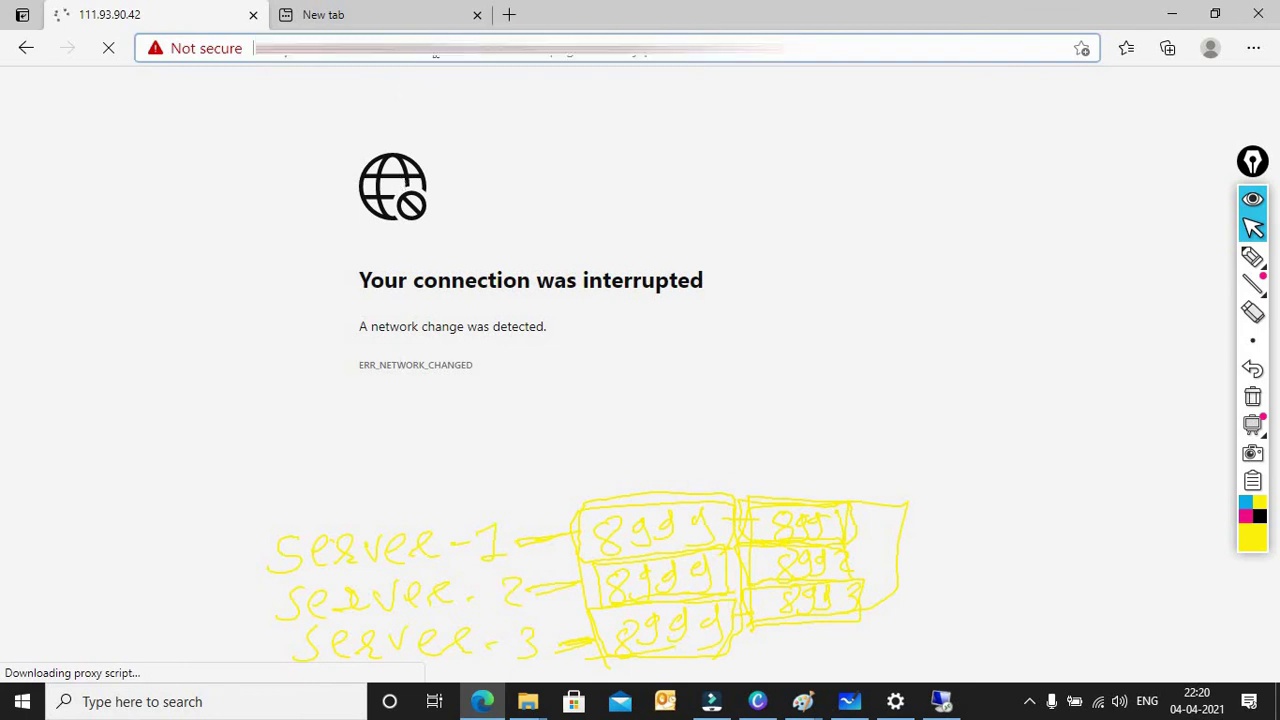
drag(435, 55, 718, 75)
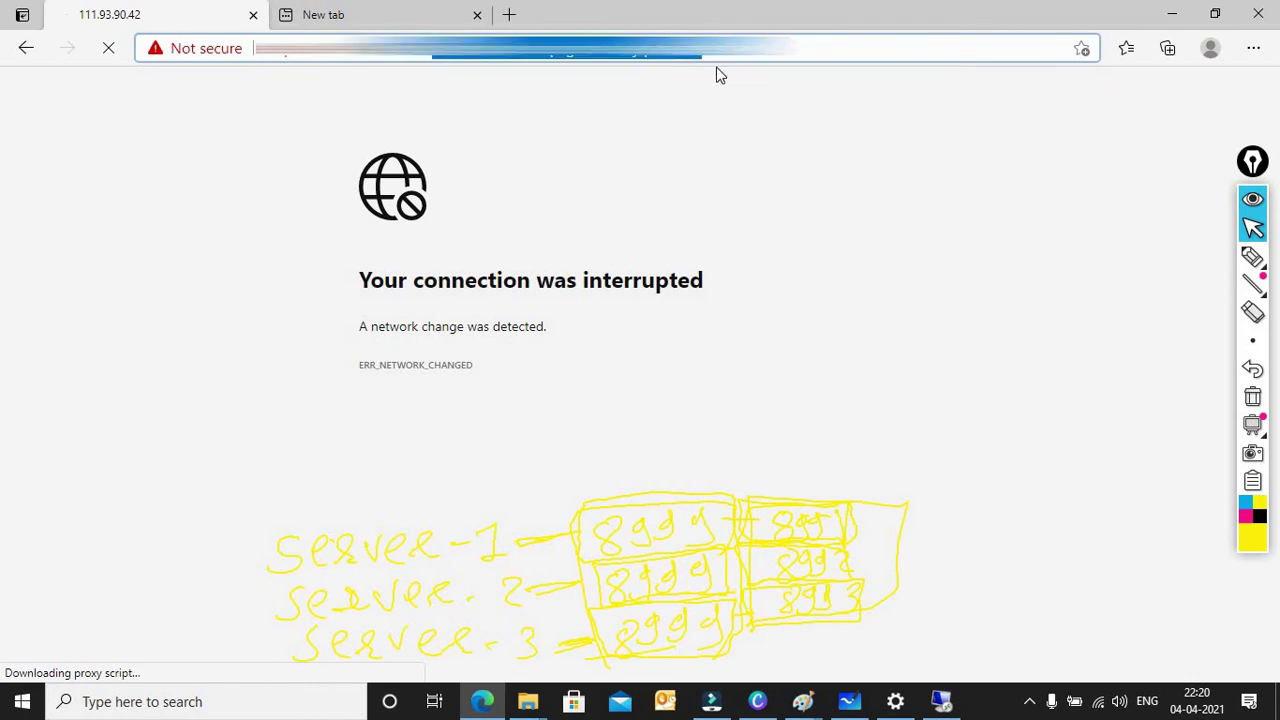
Step: Load google.co.in in the second, empty tab
click(388, 20)
text(google.co.in)
key(Return)
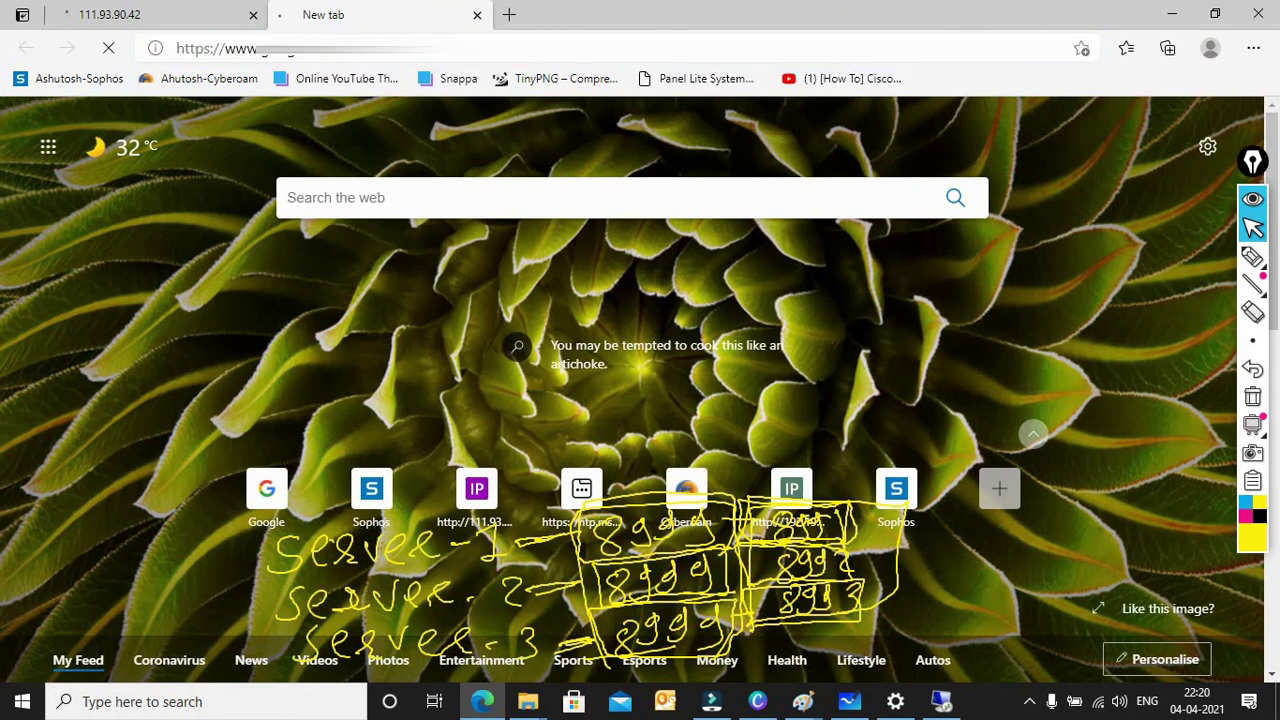
Step: Switch between the tabs while Google loads, then reload the firewall address, which times out
click(264, 18)
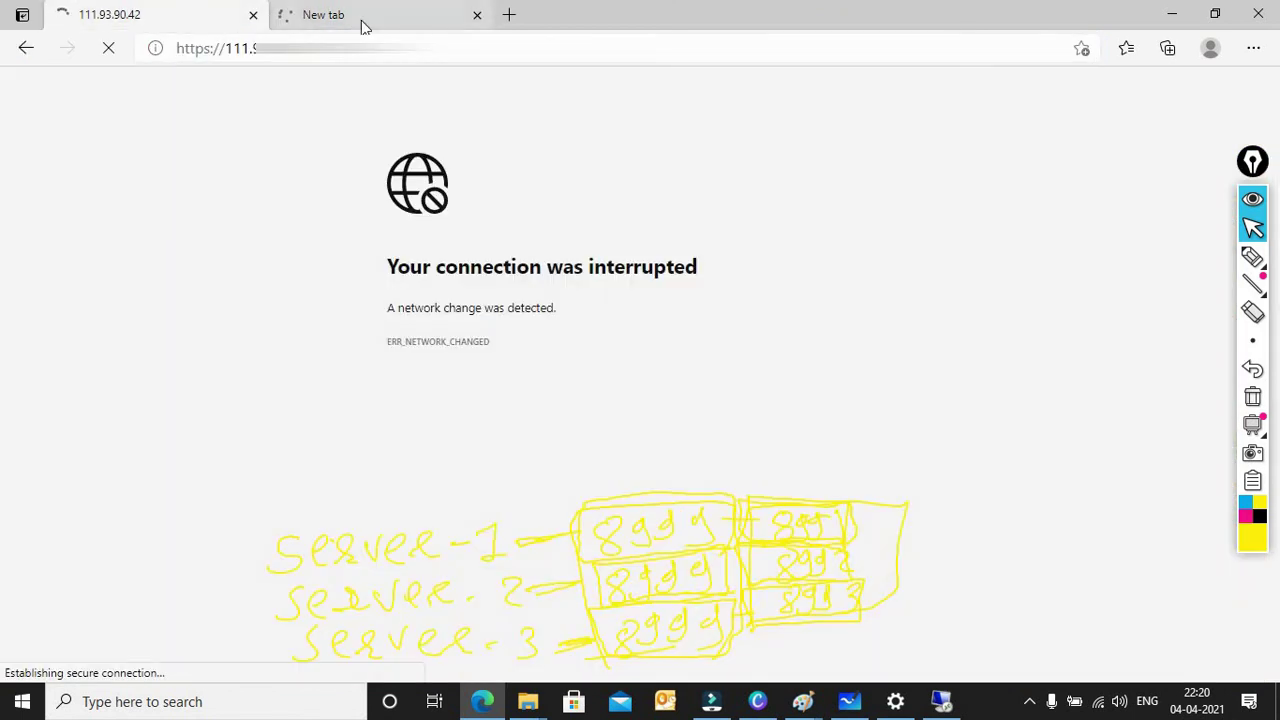
click(363, 22)
click(171, 24)
click(370, 14)
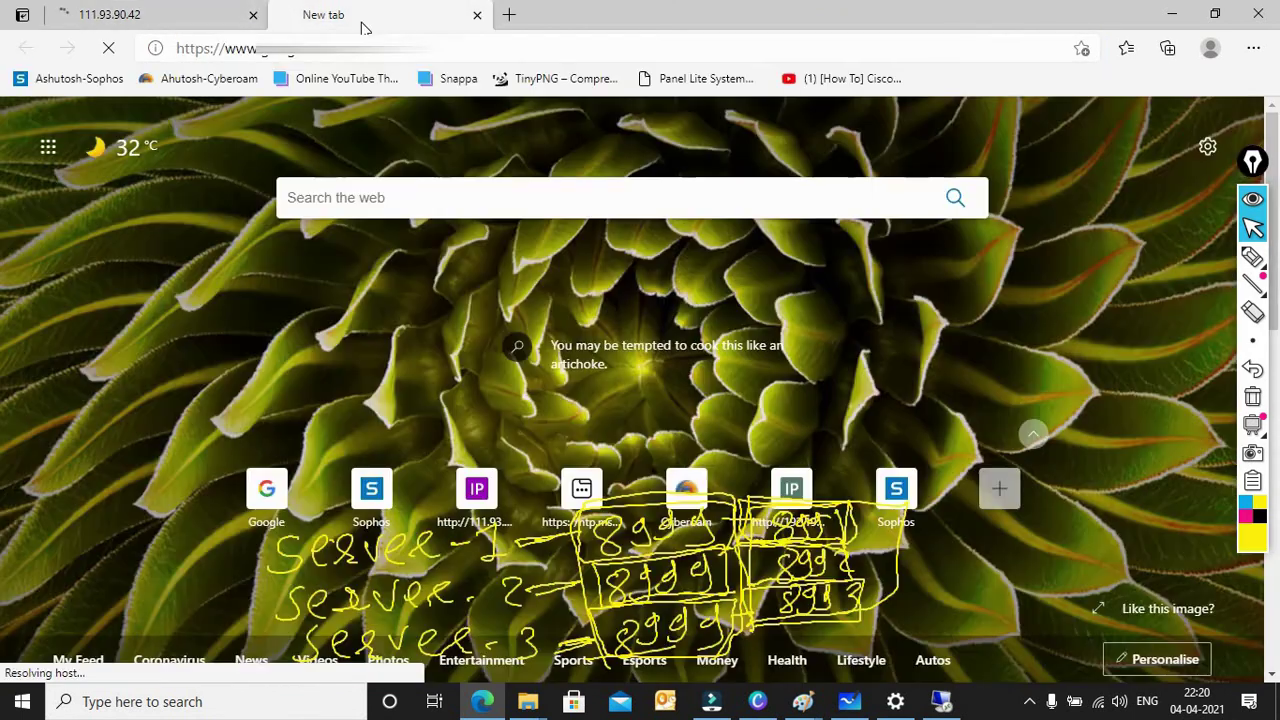
click(226, 20)
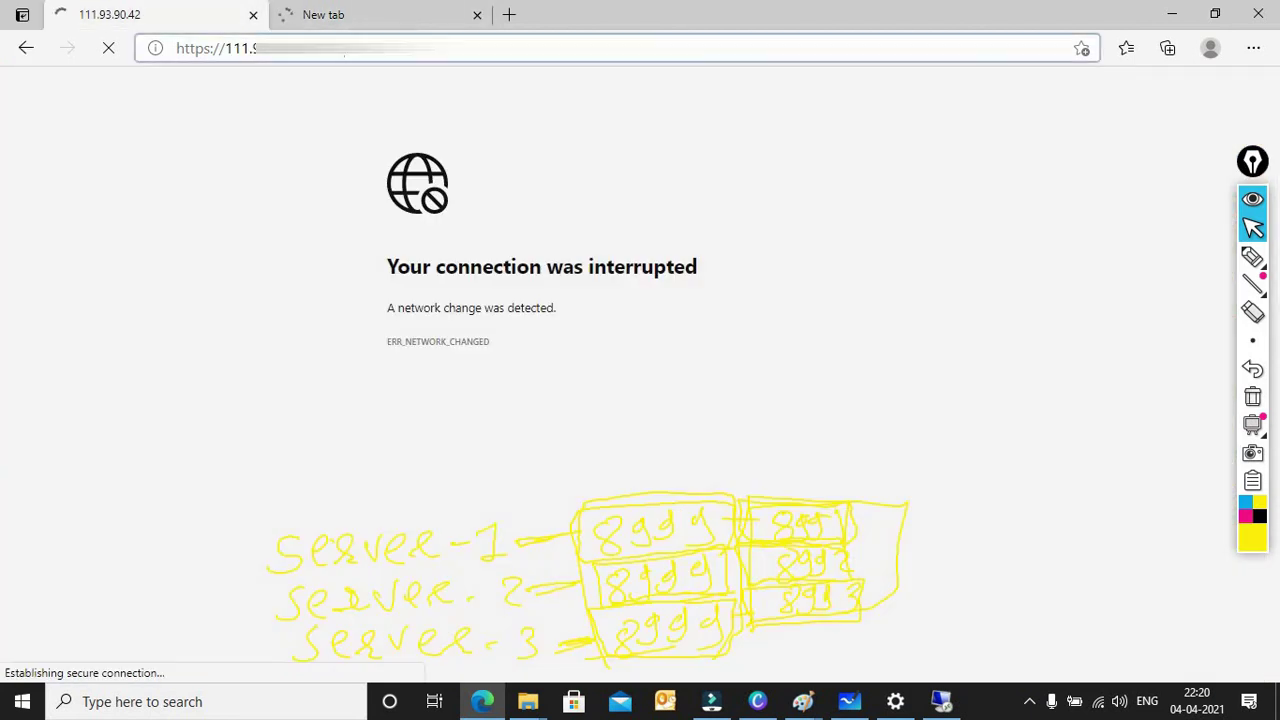
click(351, 11)
click(195, 8)
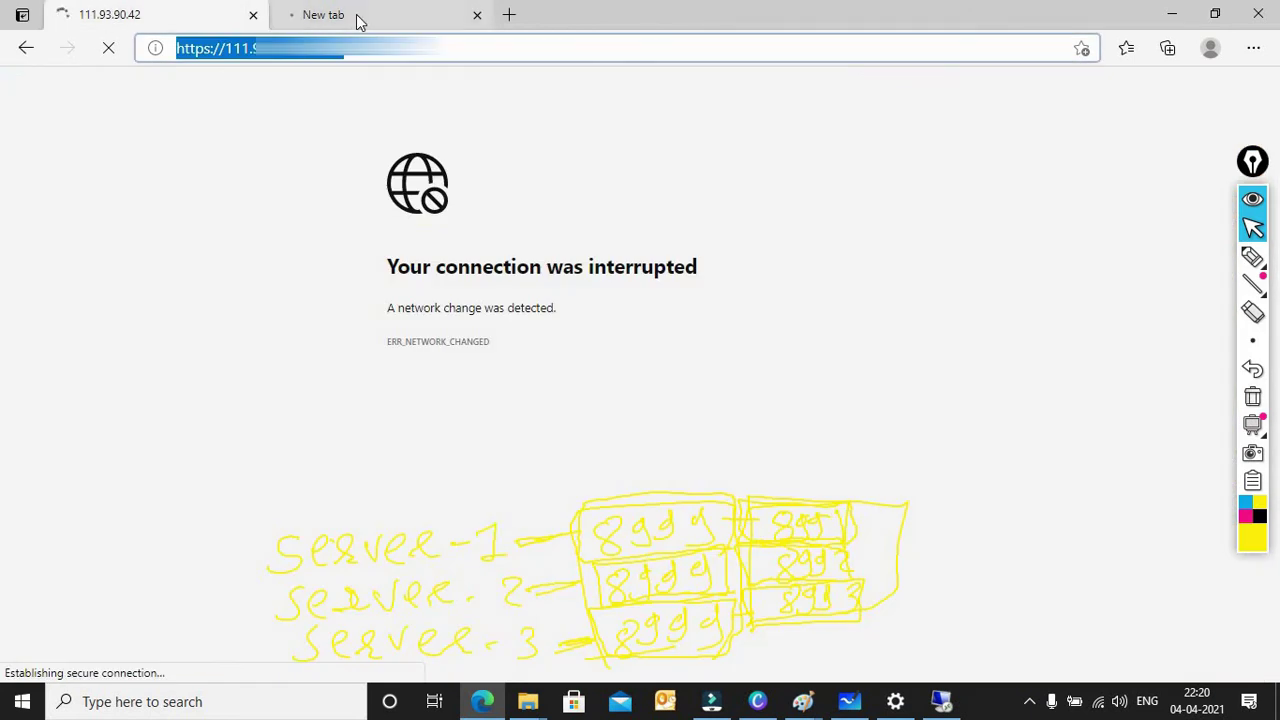
click(354, 17)
click(206, 17)
click(337, 16)
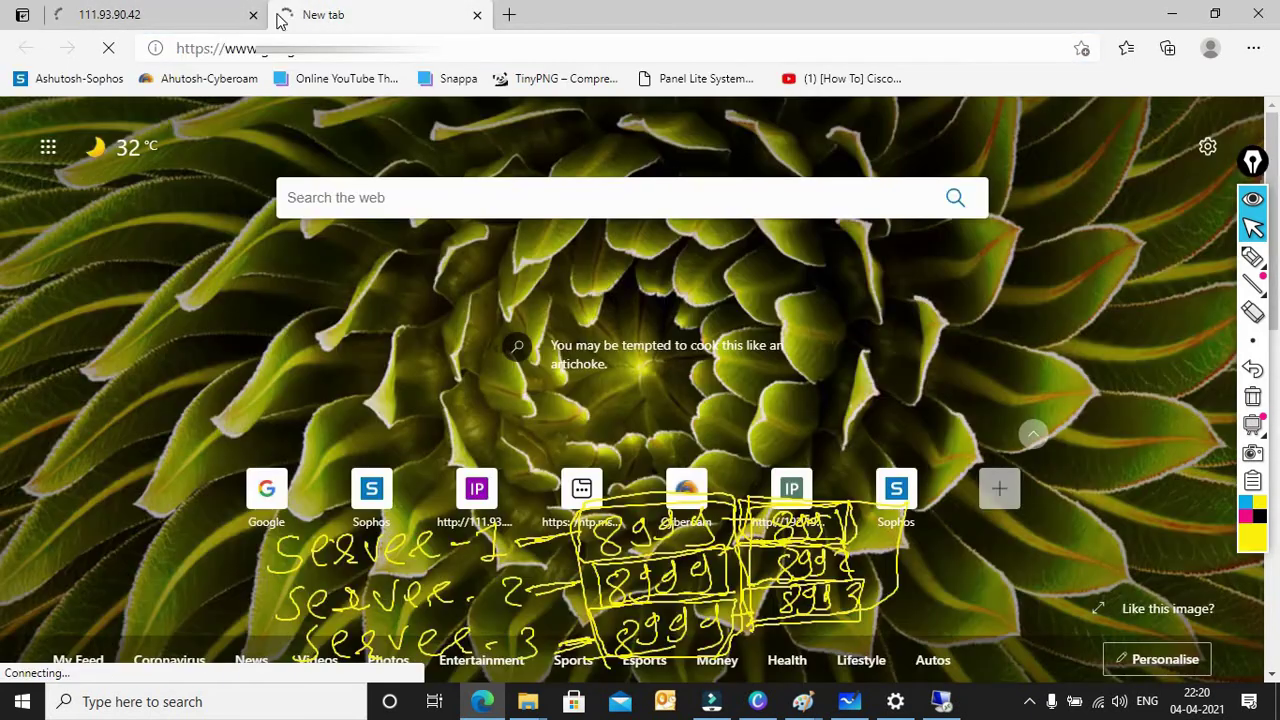
click(249, 17)
click(317, 17)
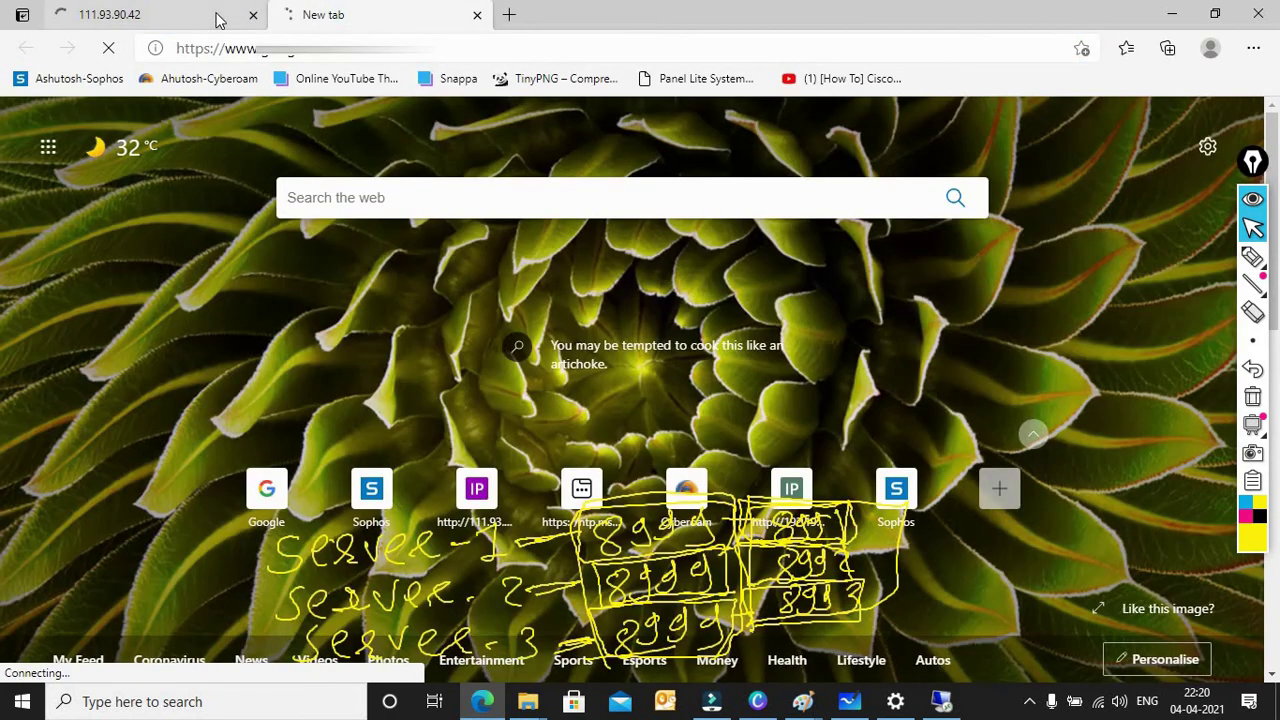
click(221, 19)
click(350, 18)
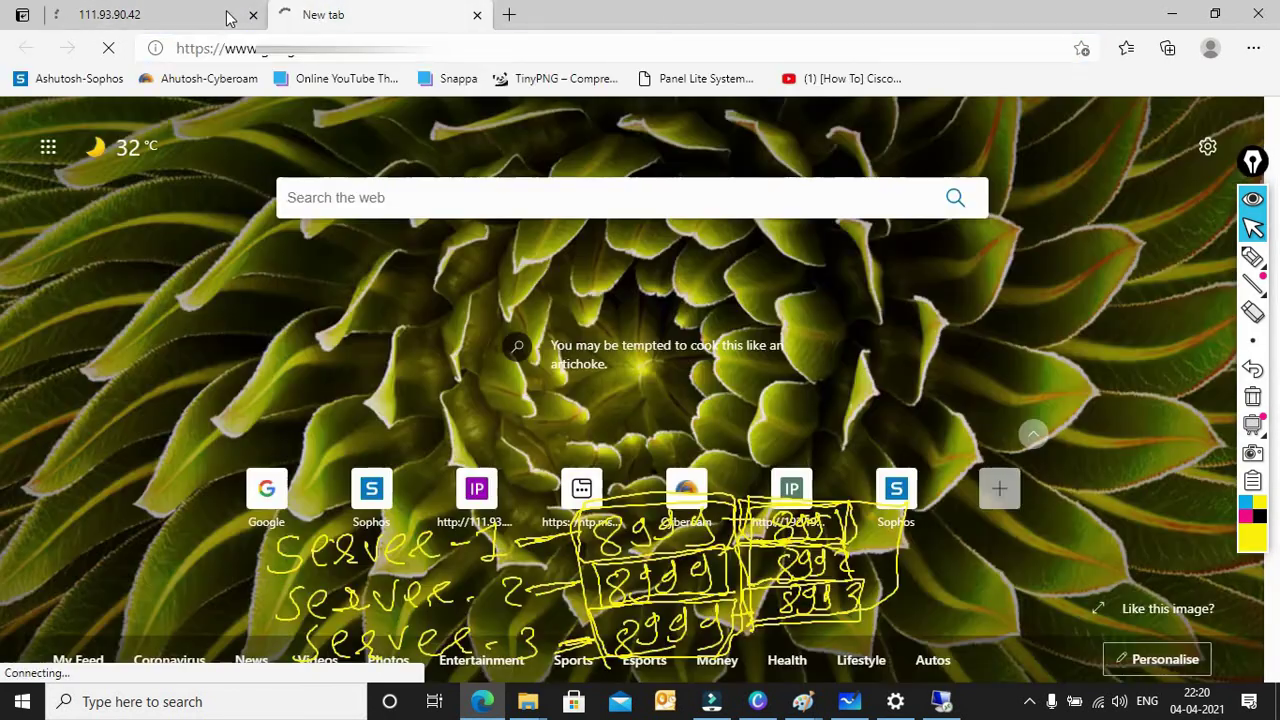
click(225, 17)
click(334, 16)
click(205, 12)
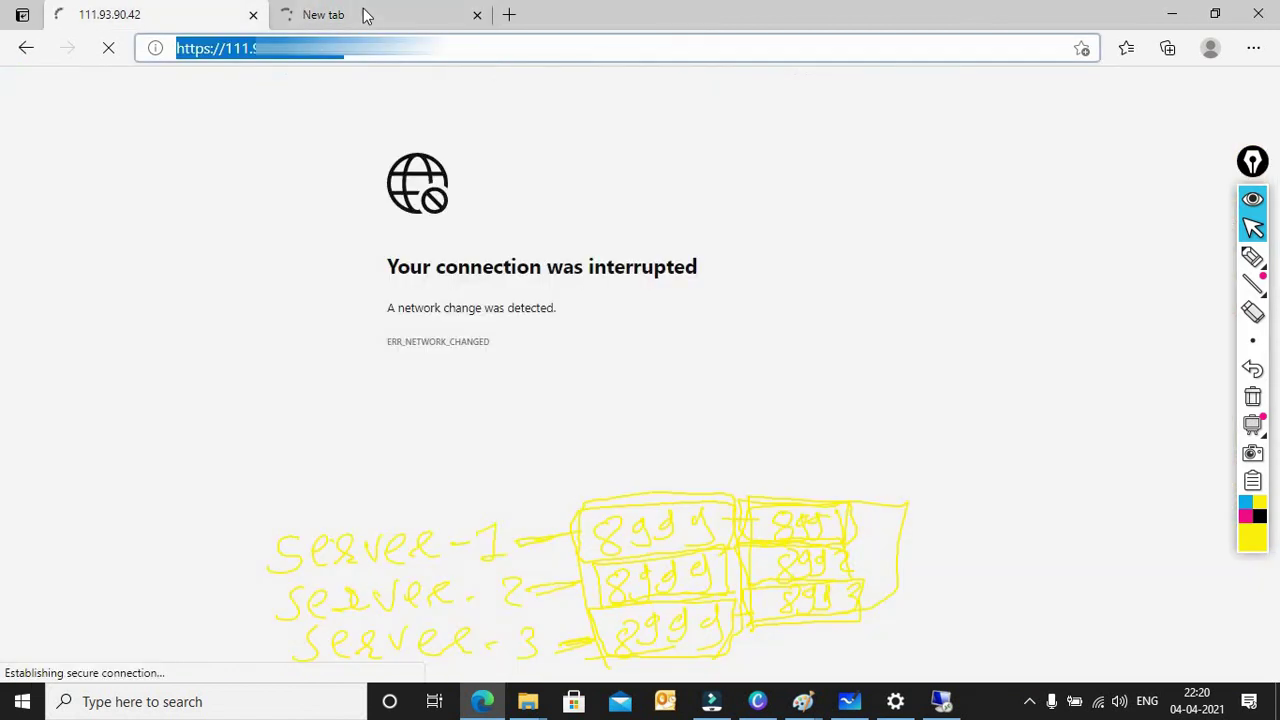
click(330, 15)
click(215, 15)
click(362, 10)
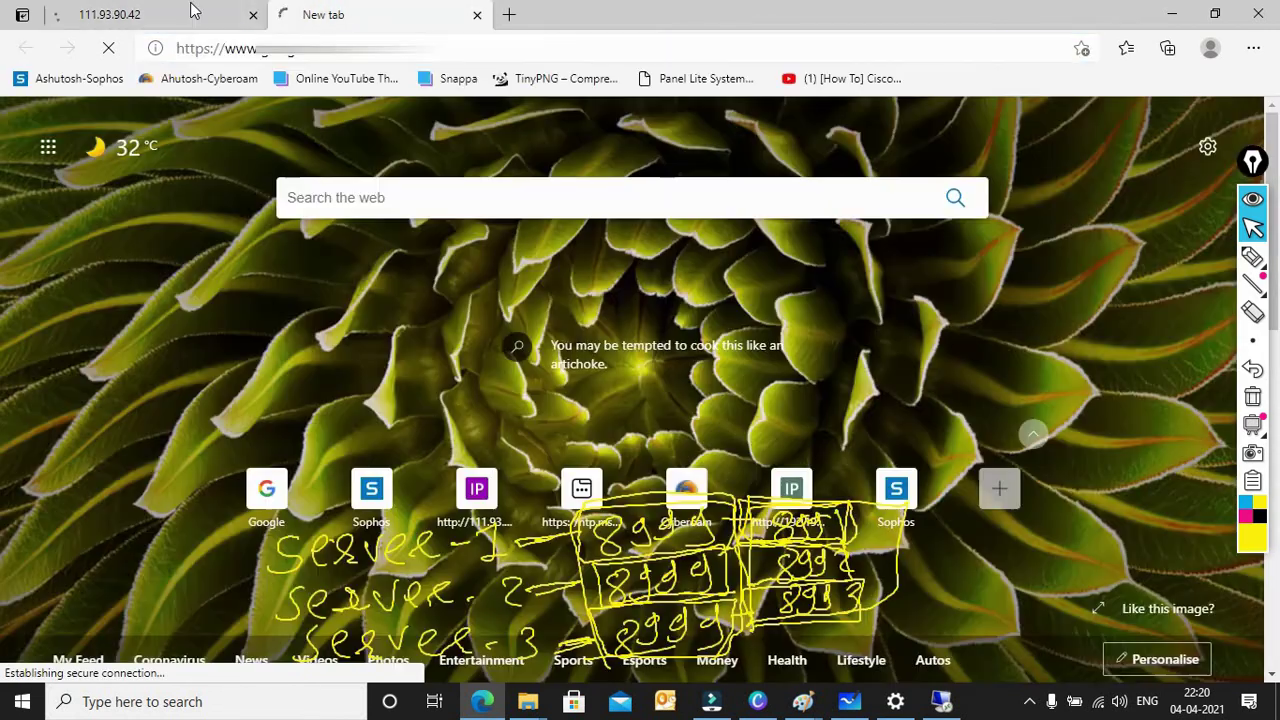
click(191, 10)
click(366, 10)
click(166, 8)
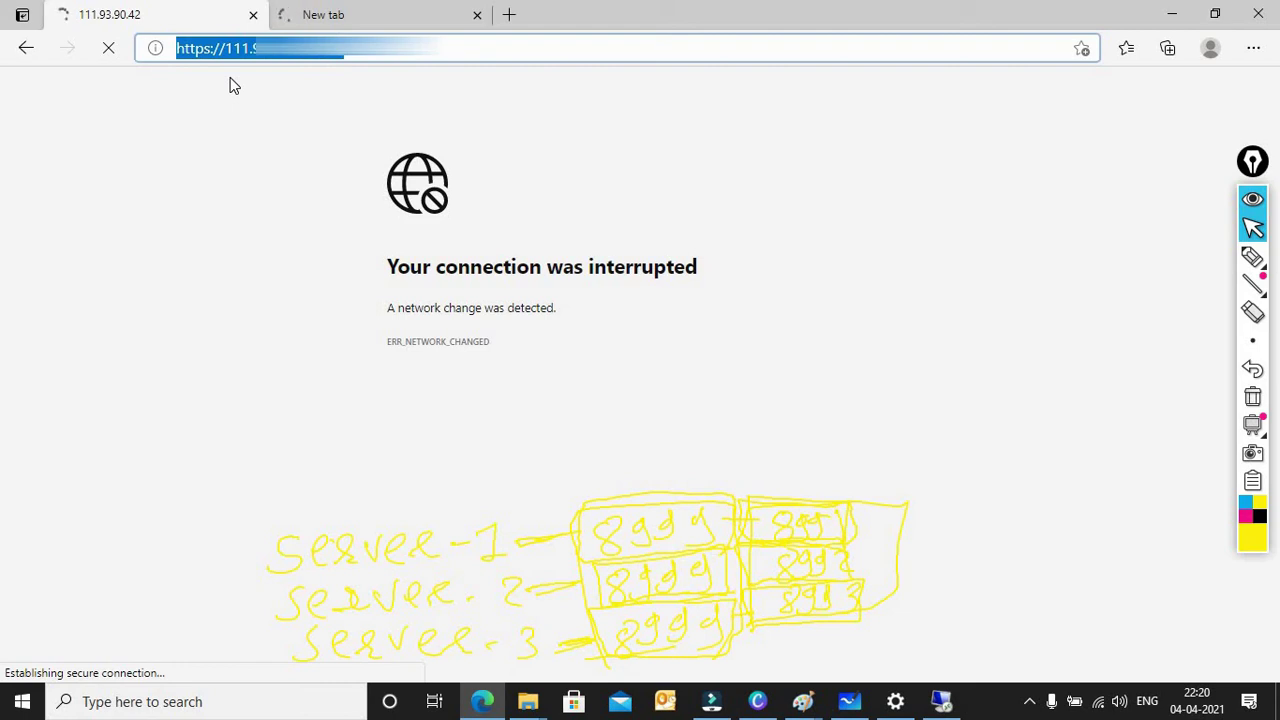
key(Return)
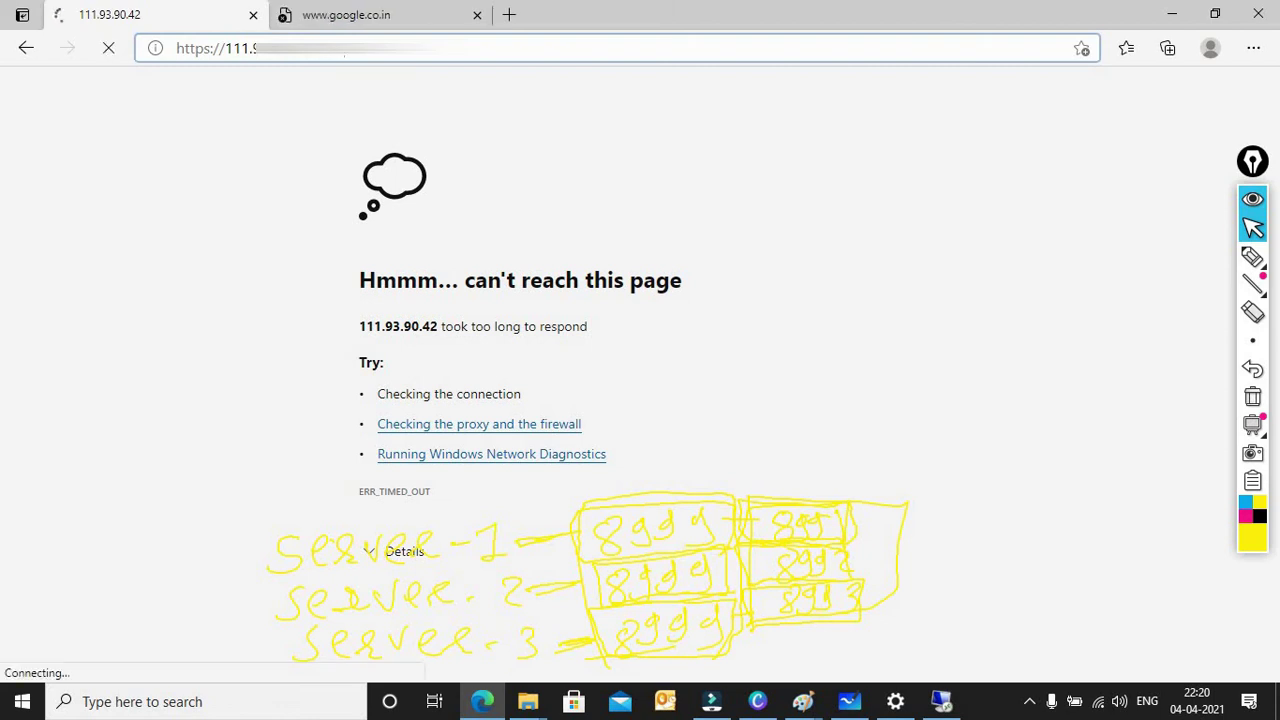
Step: Check the Wi-Fi connection status and open google.co.in in a new tab
click(365, 15)
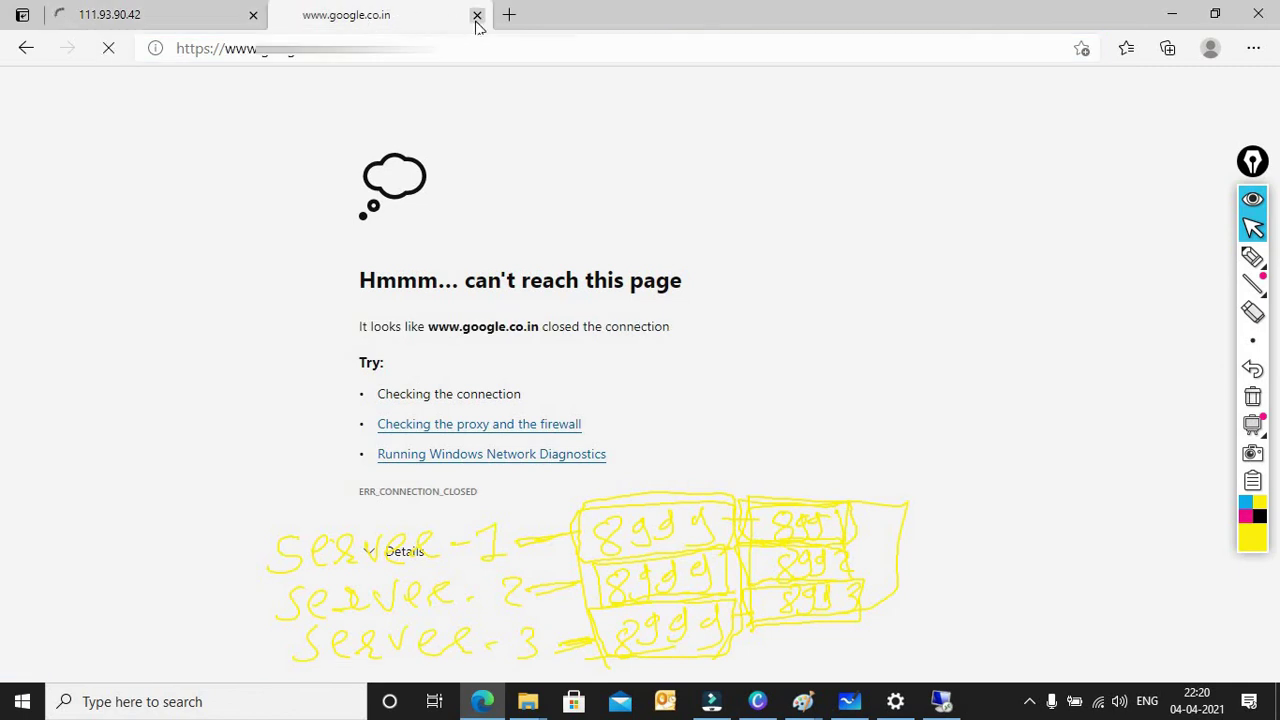
click(1031, 703)
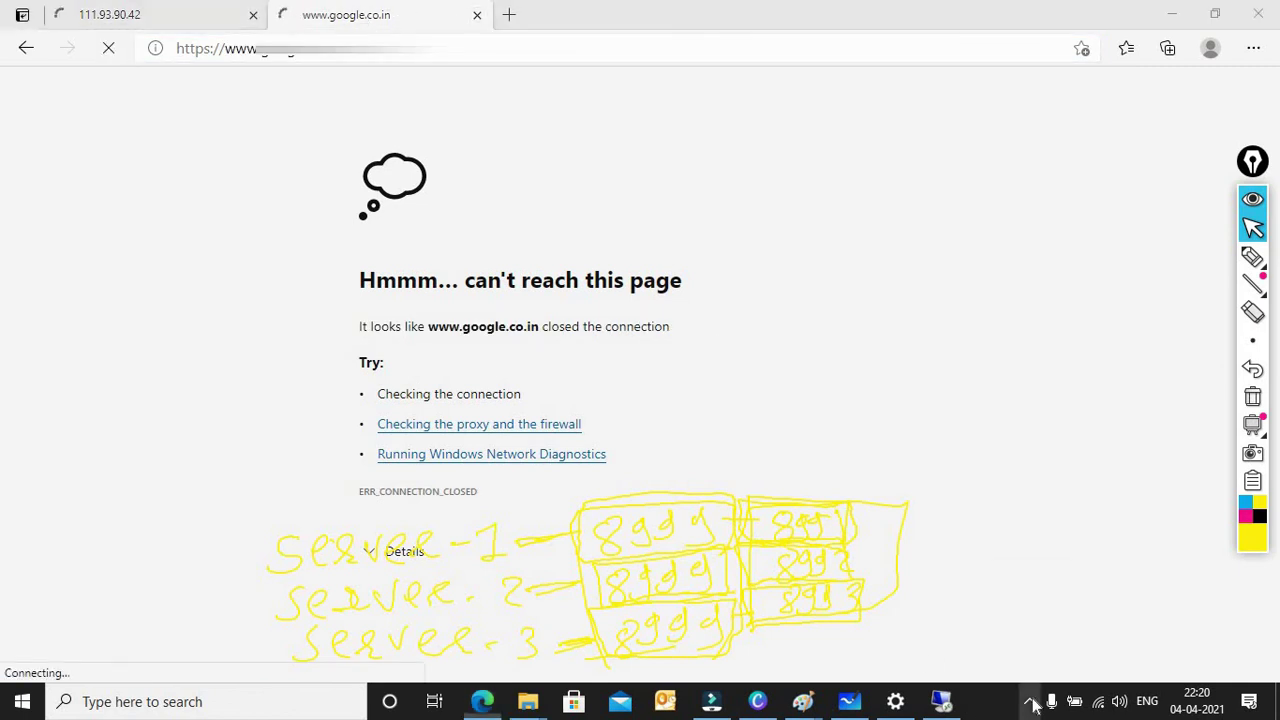
click(1098, 703)
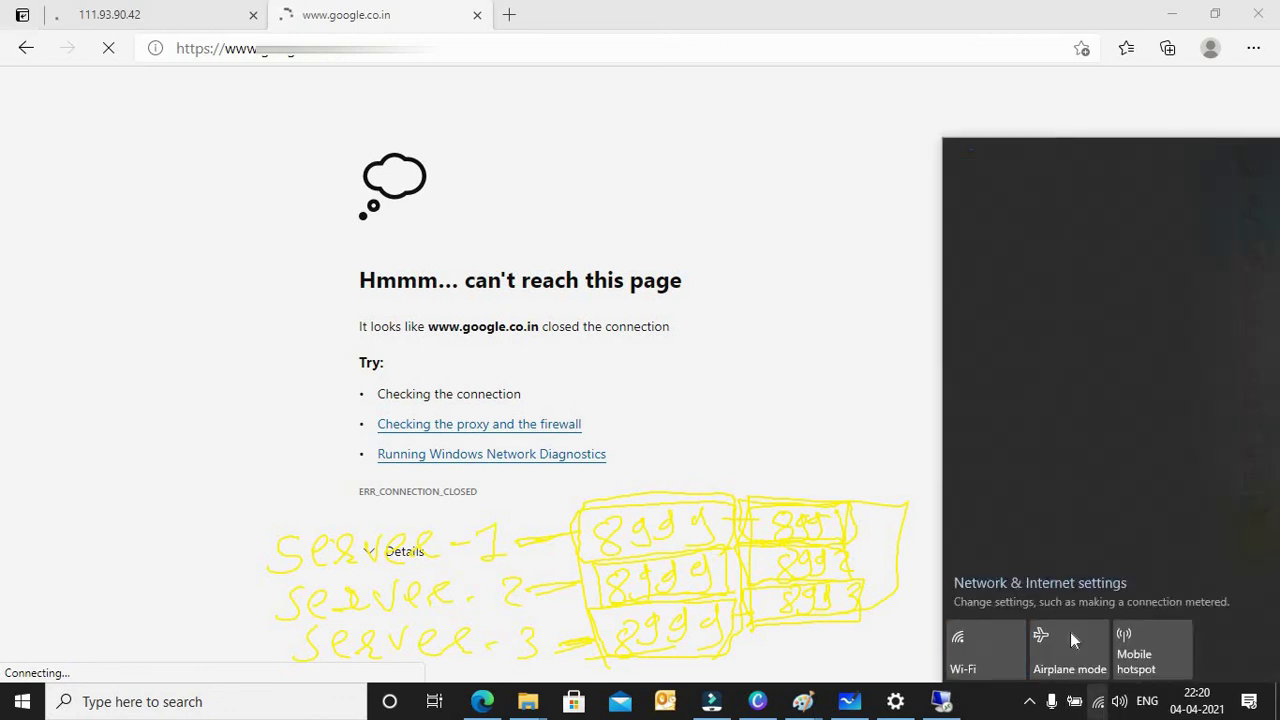
click(510, 16)
text(google.co.in)
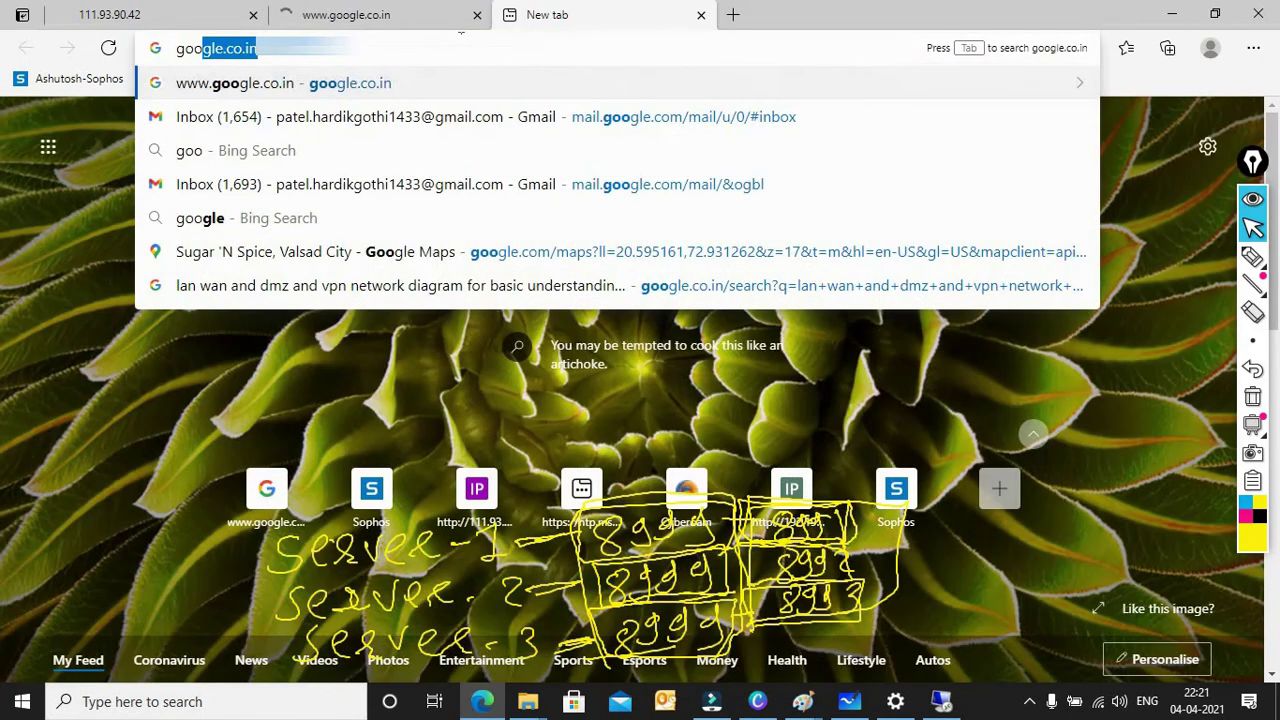
key(Return)
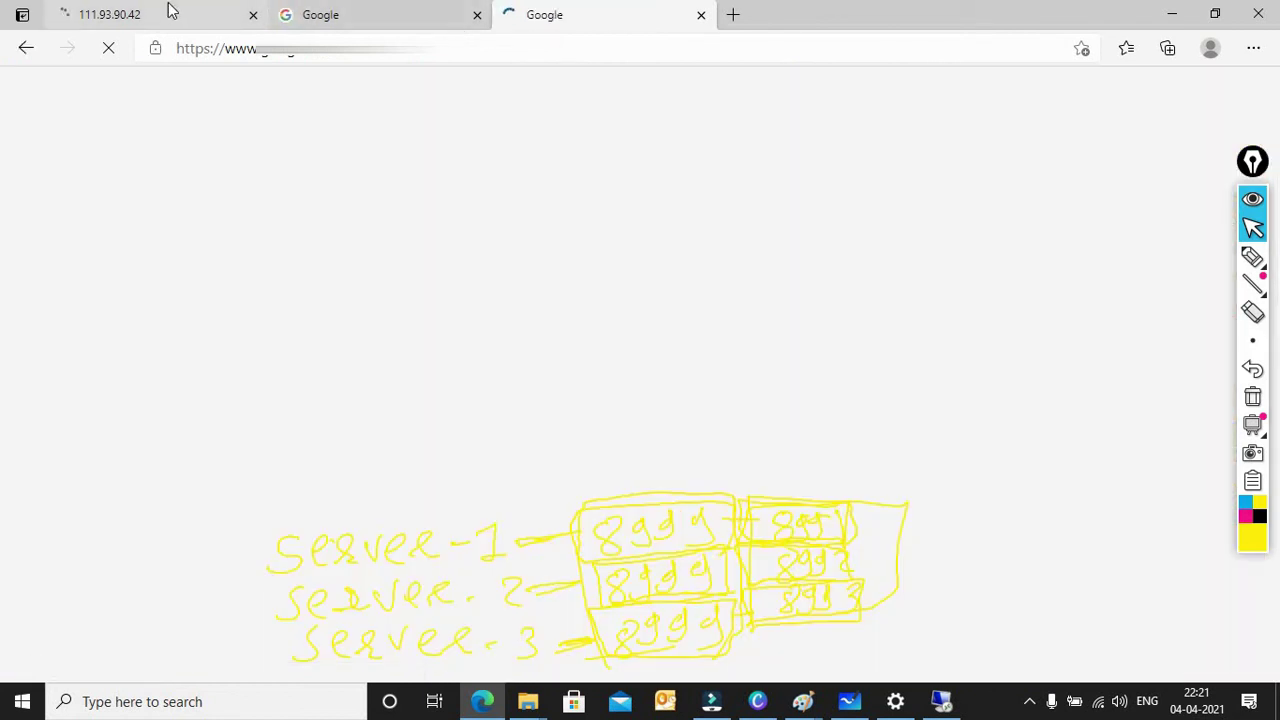
Step: Compare the Google tabs with the firewall tab, then refresh it to reach the Sophos login page
click(170, 12)
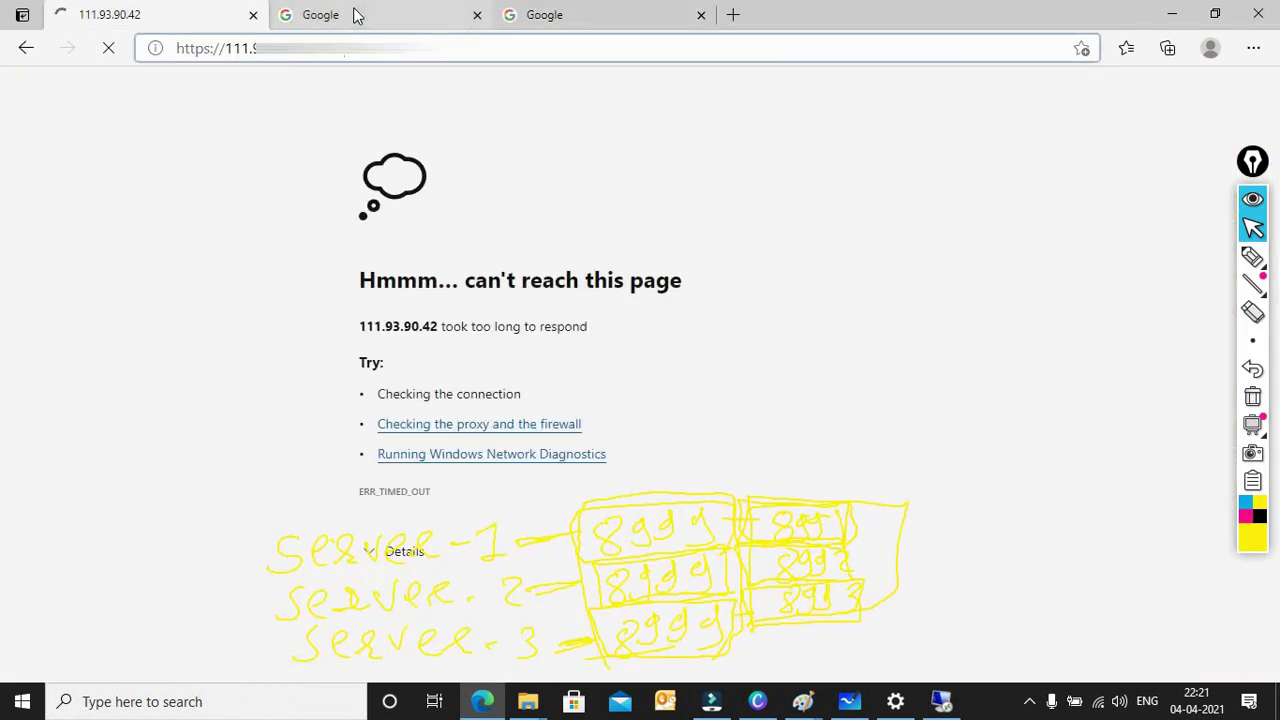
click(353, 14)
click(180, 26)
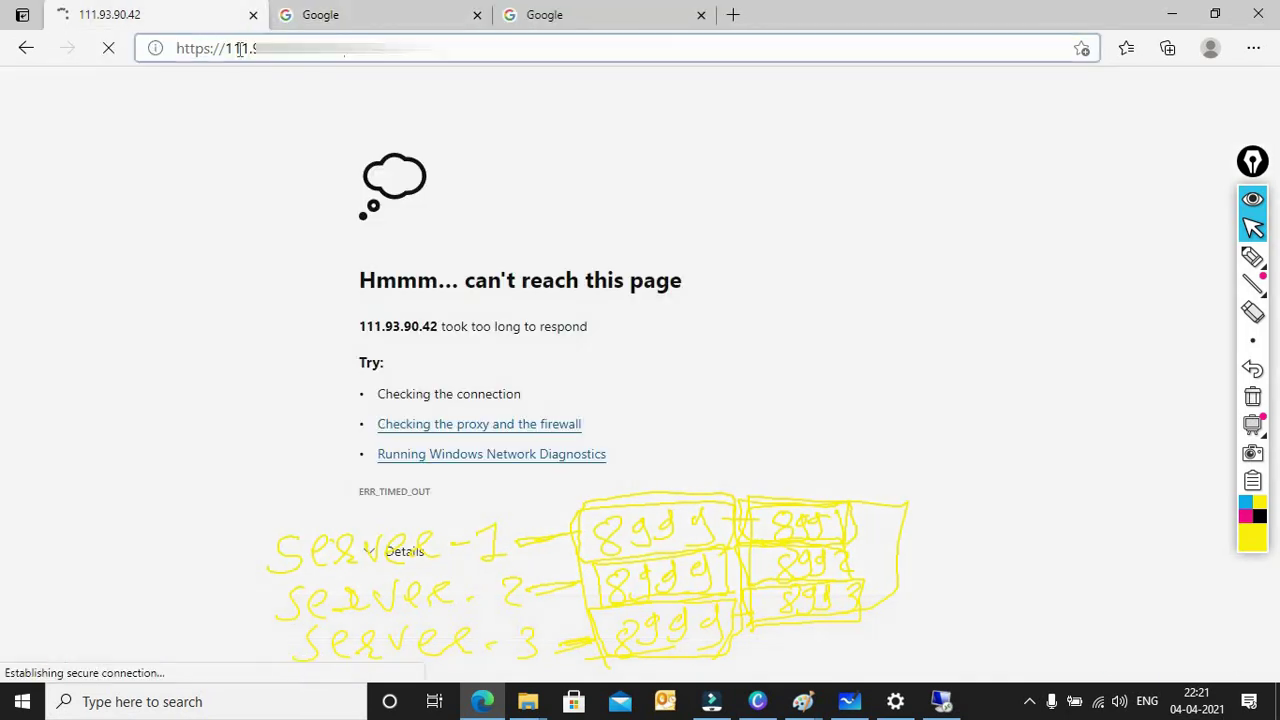
click(352, 55)
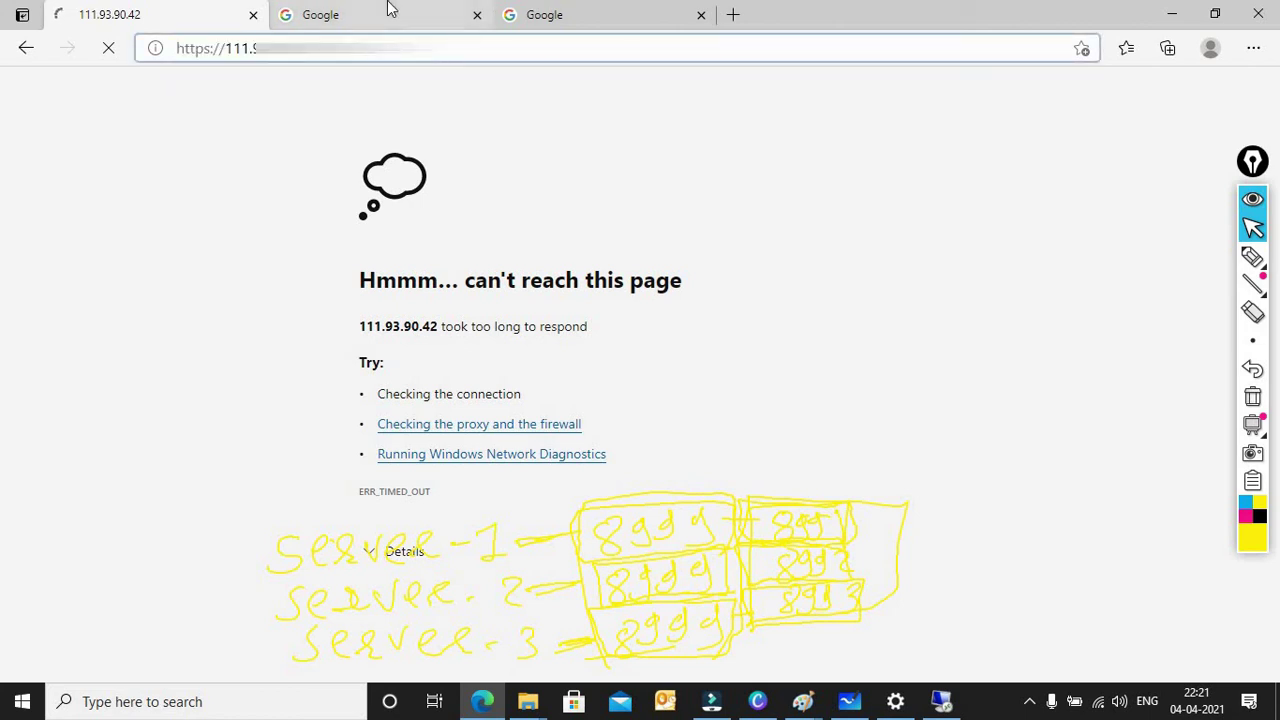
click(516, 14)
click(421, 14)
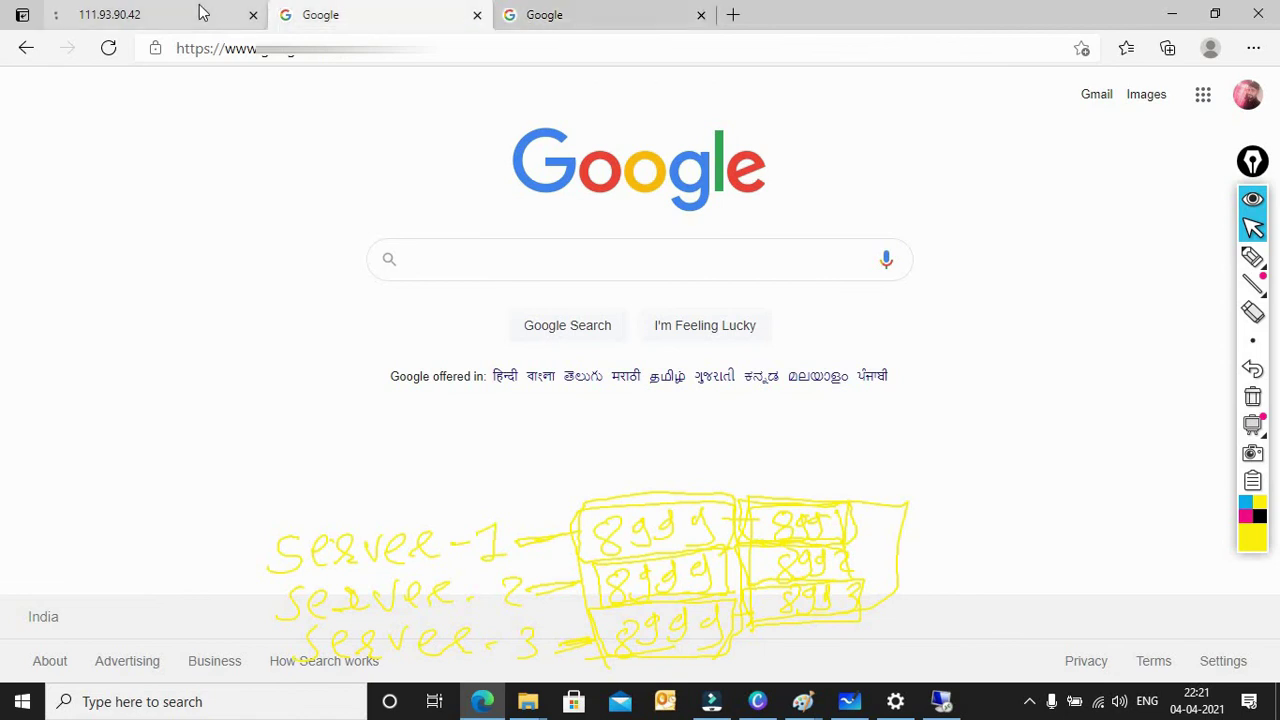
click(200, 14)
click(345, 14)
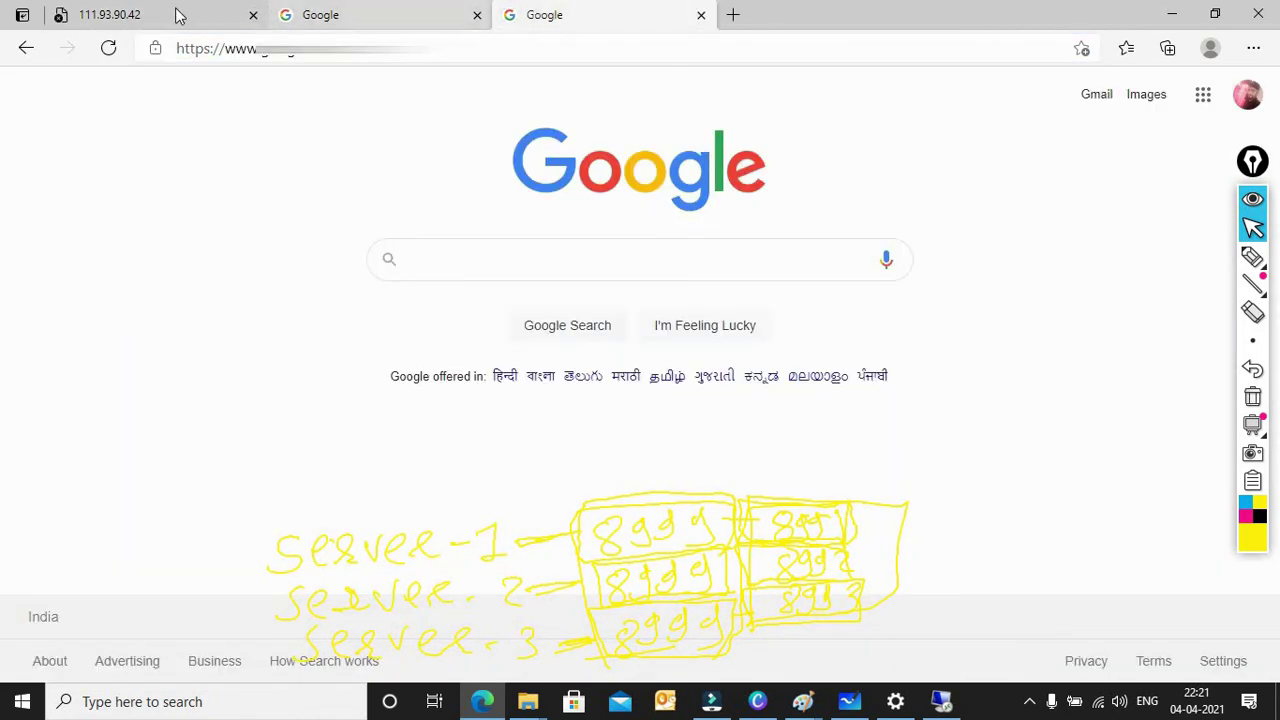
click(175, 14)
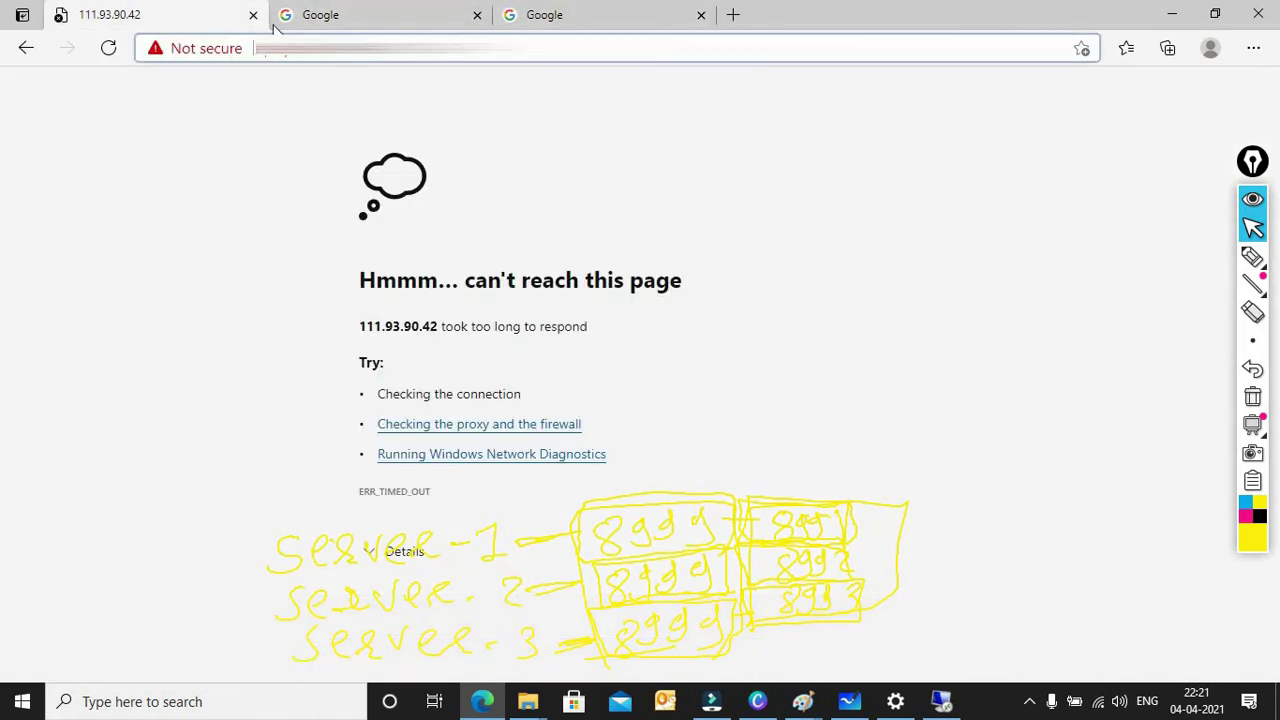
click(107, 48)
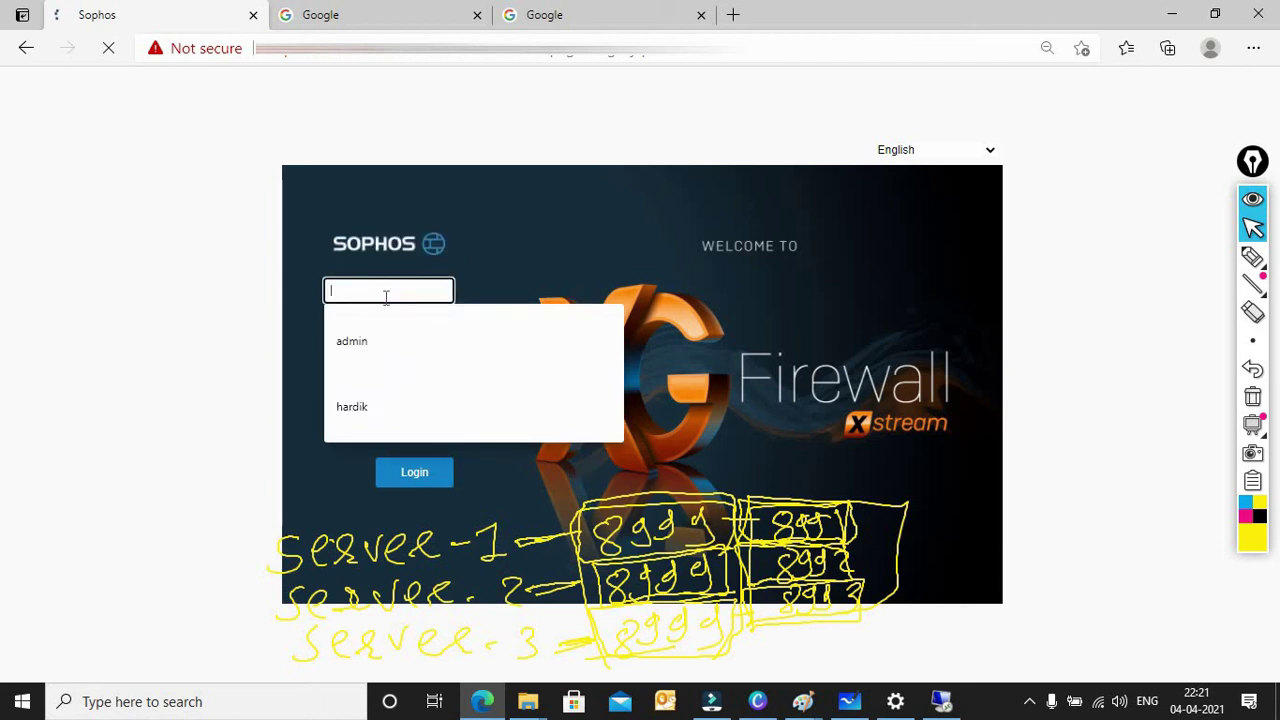
Step: Enter and correct the admin username in the login form
text(adin)
key(Tab)
double_click(385, 291)
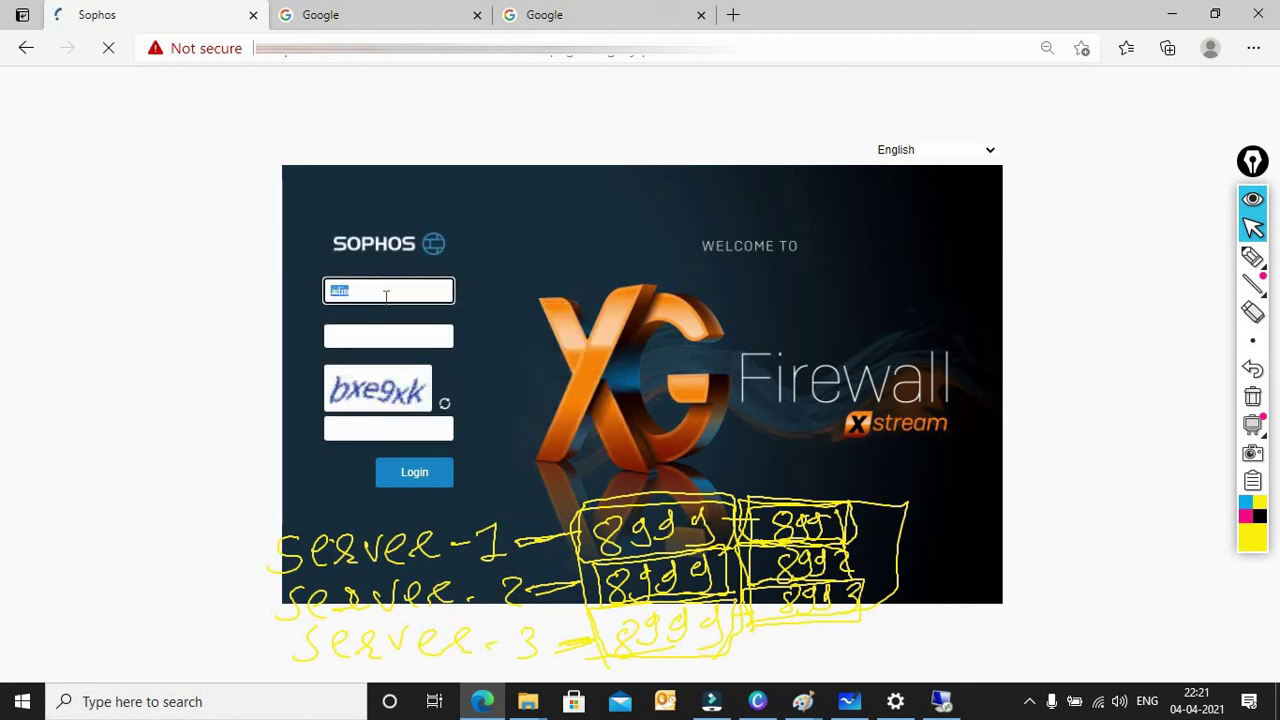
text(adminn)
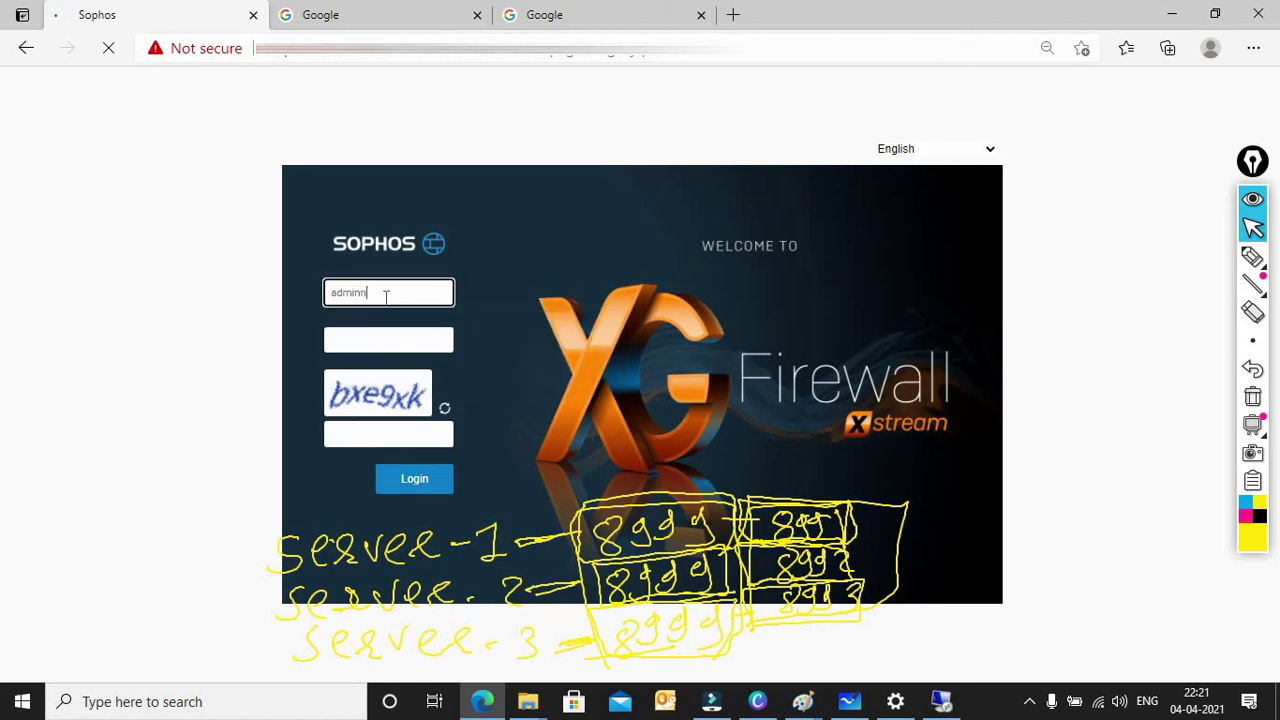
key(Tab)
key(shift+Tab)
click(385, 296)
text(n)
key(BackSpace)
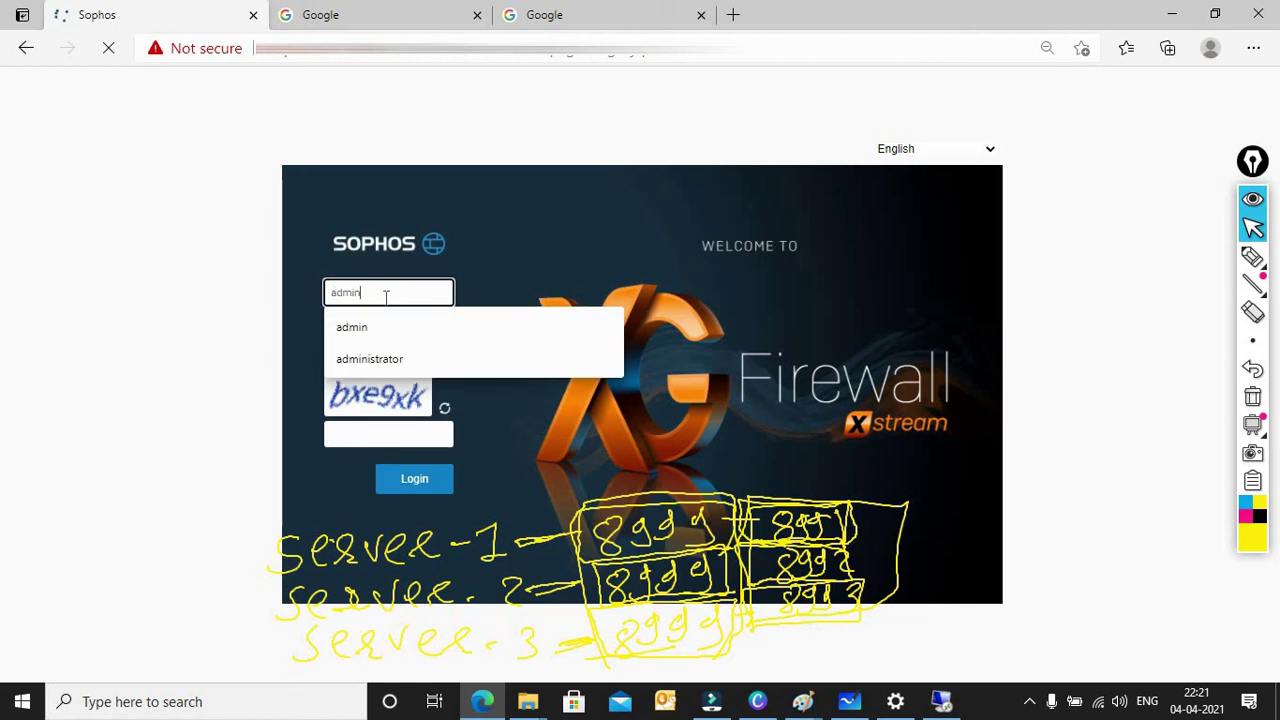
text(Admi)
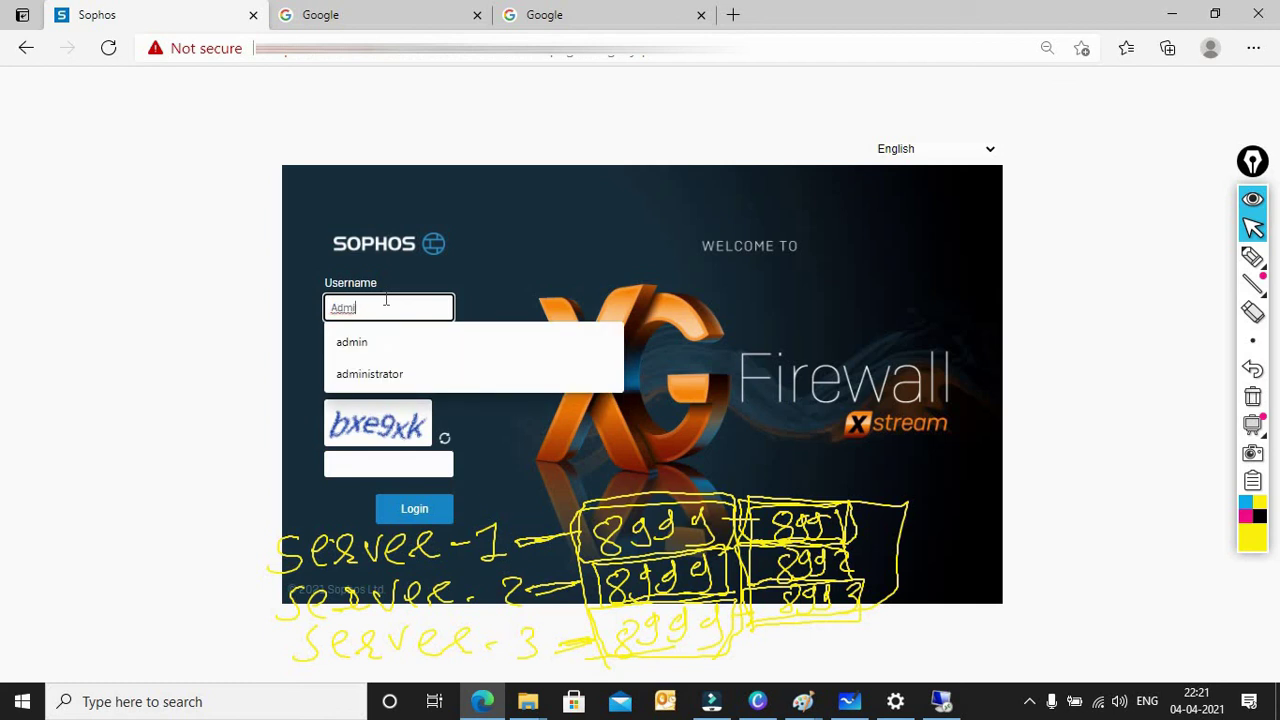
text(n)
key(Tab)
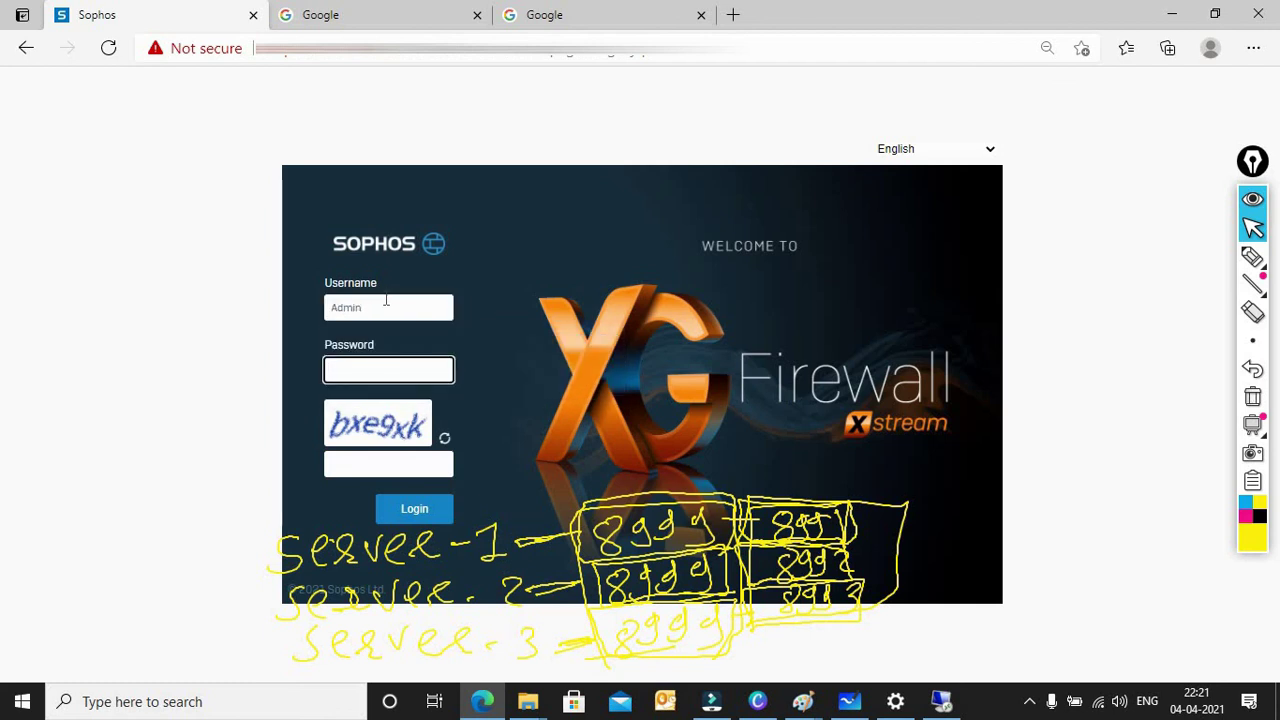
Step: Enter the password and the captcha code, then submit the login
text(adm)
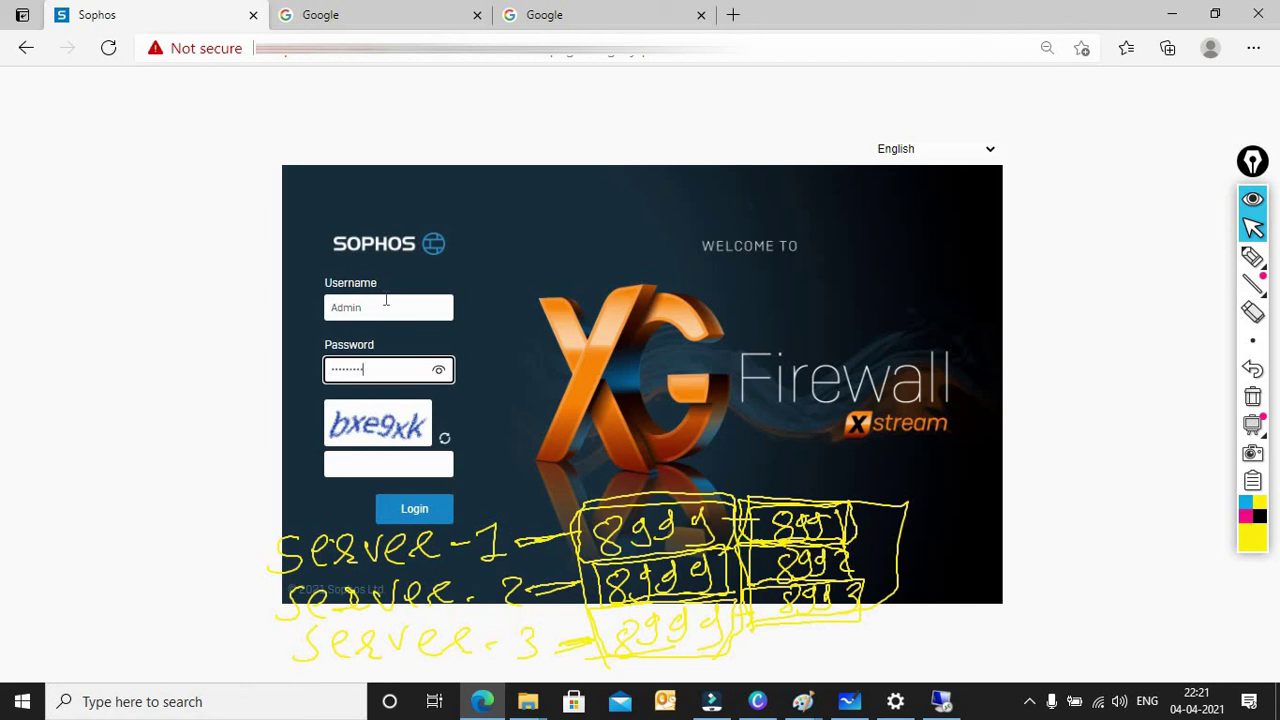
click(353, 467)
text(b)
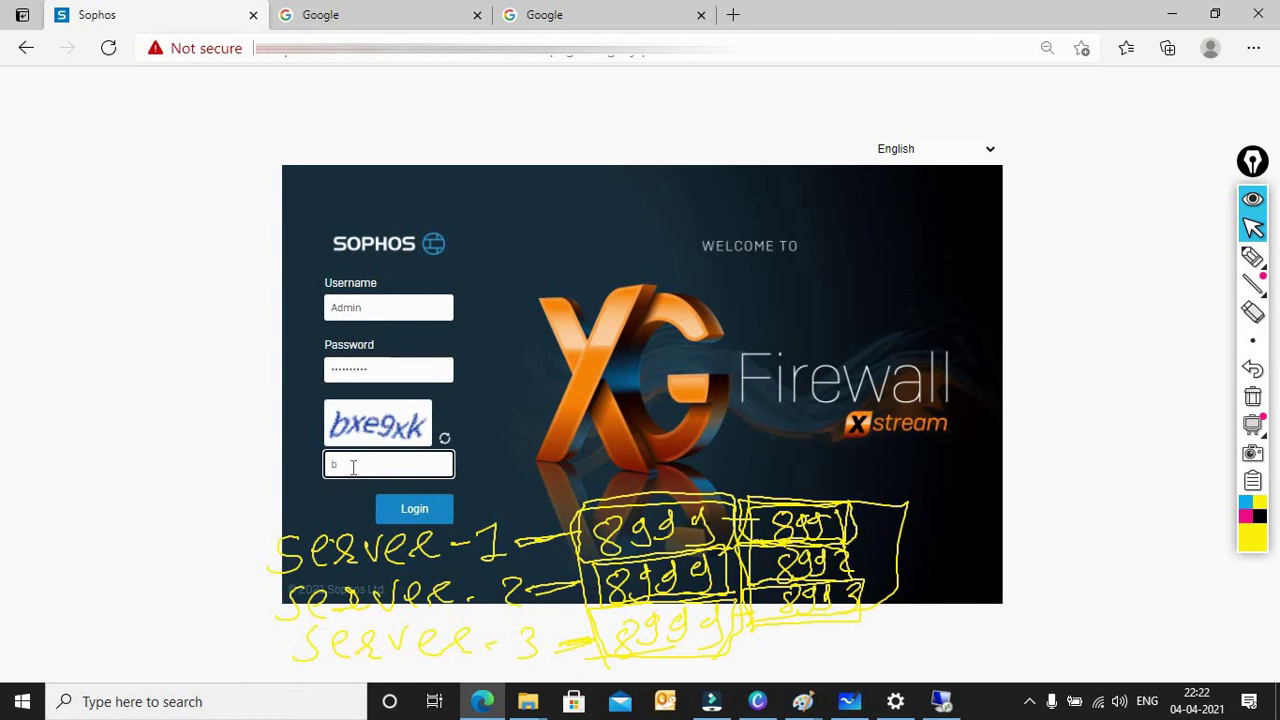
text(xe9xk)
click(402, 509)
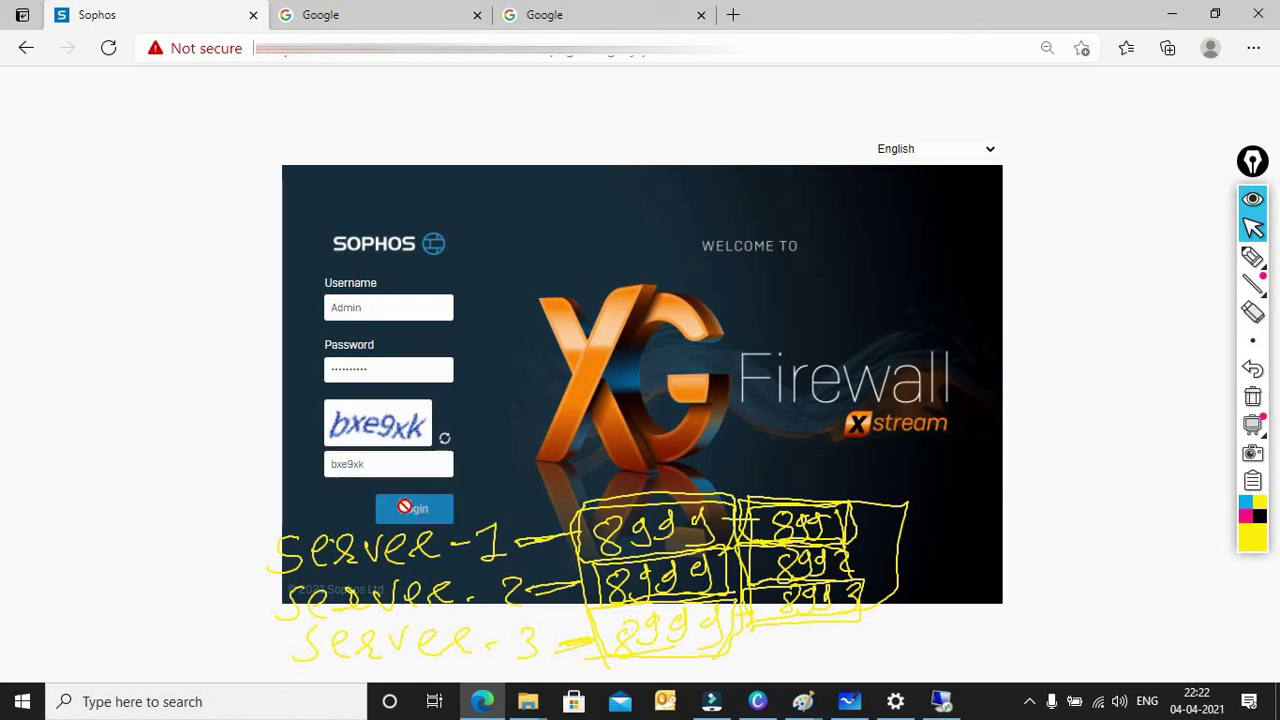
click(406, 510)
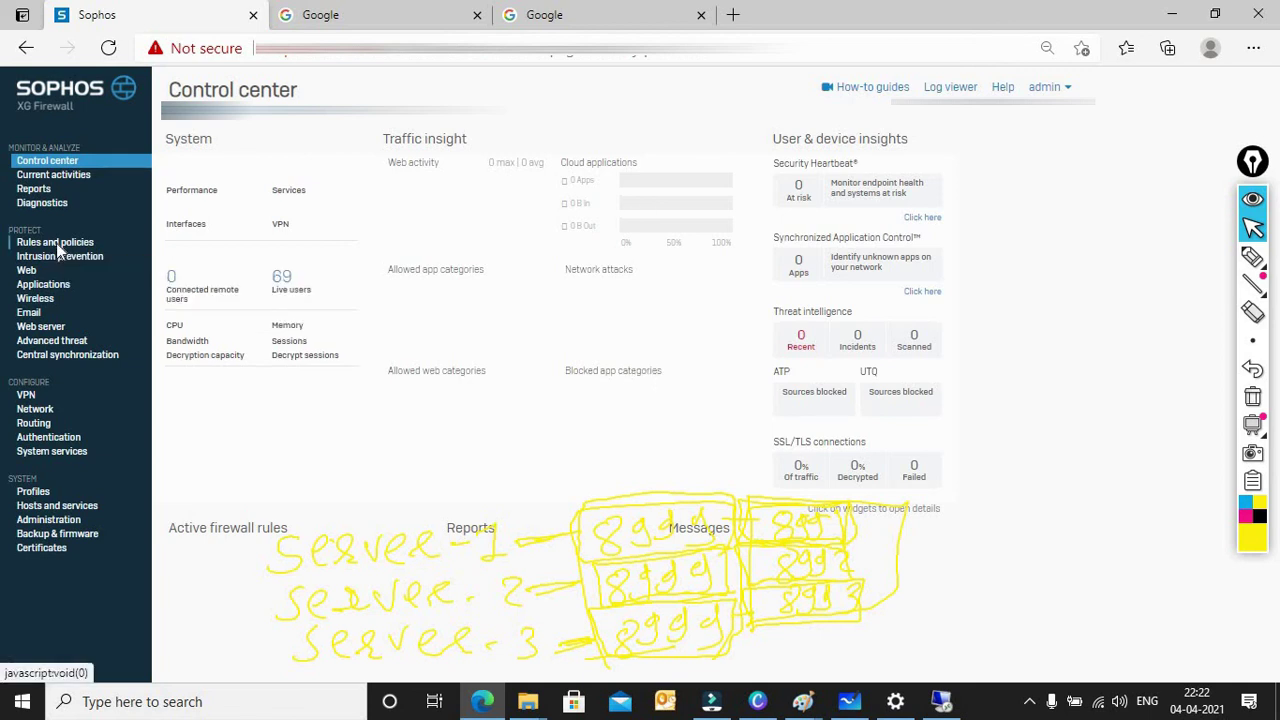
Step: Go to Rules and policies and show the NAT rules tab
click(57, 246)
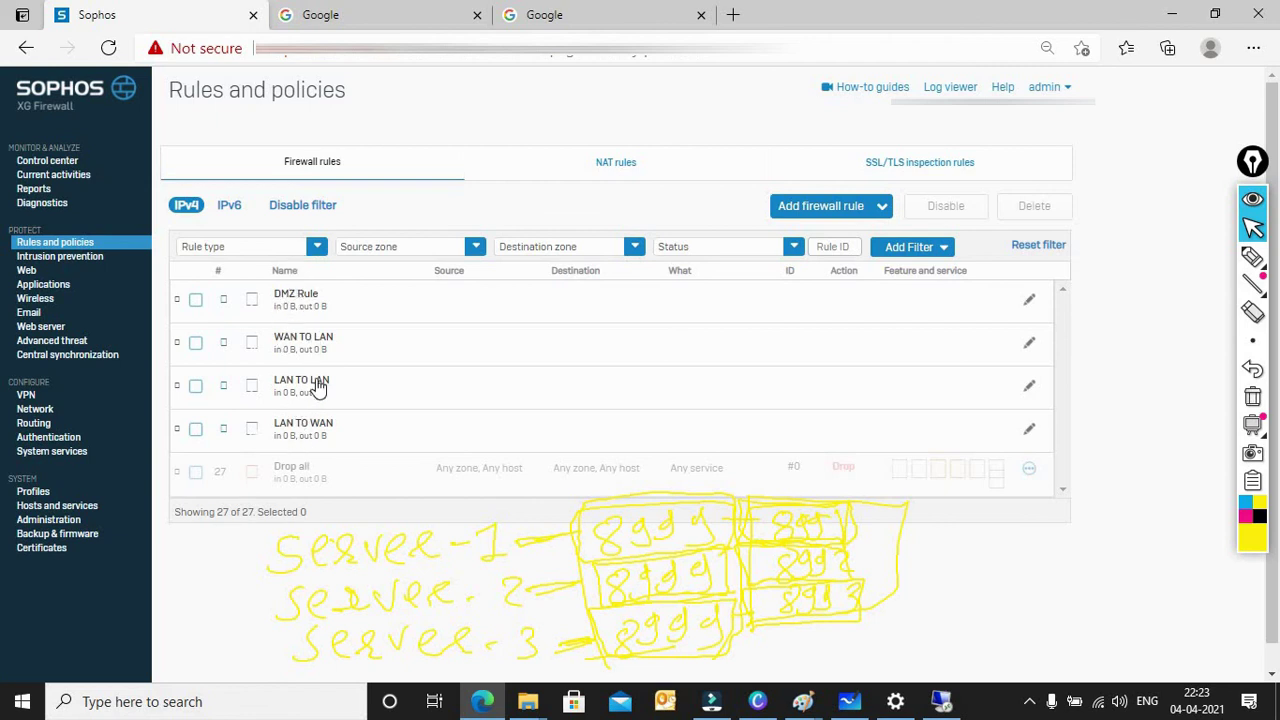
click(625, 163)
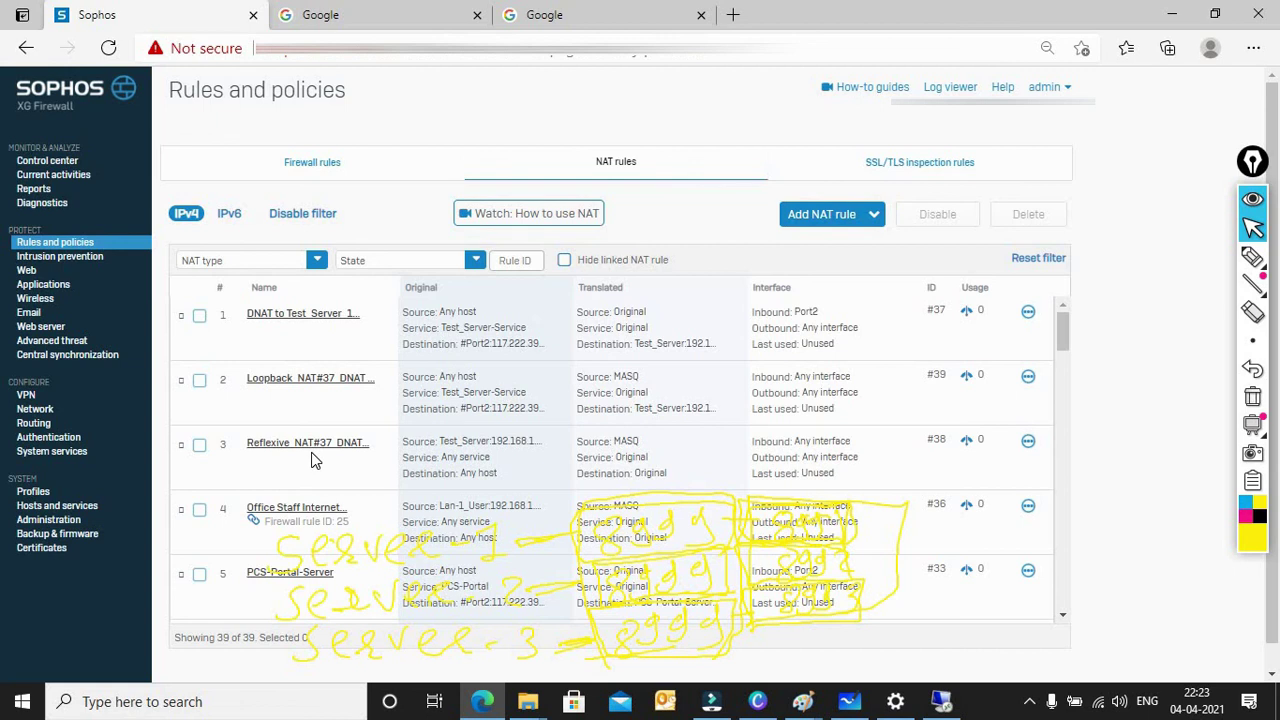
Step: Edit the DNAT to Test_Server rule and choose Create new for its Translated service (PAT)
click(301, 314)
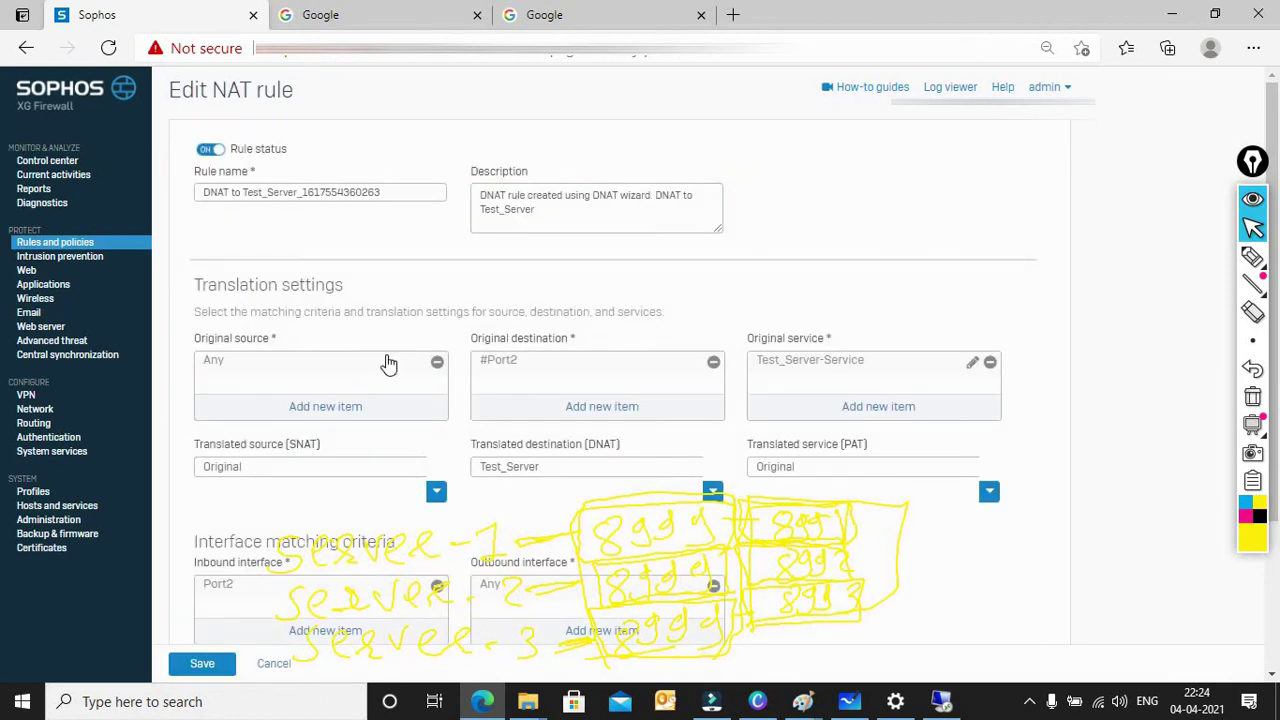
click(806, 473)
click(887, 470)
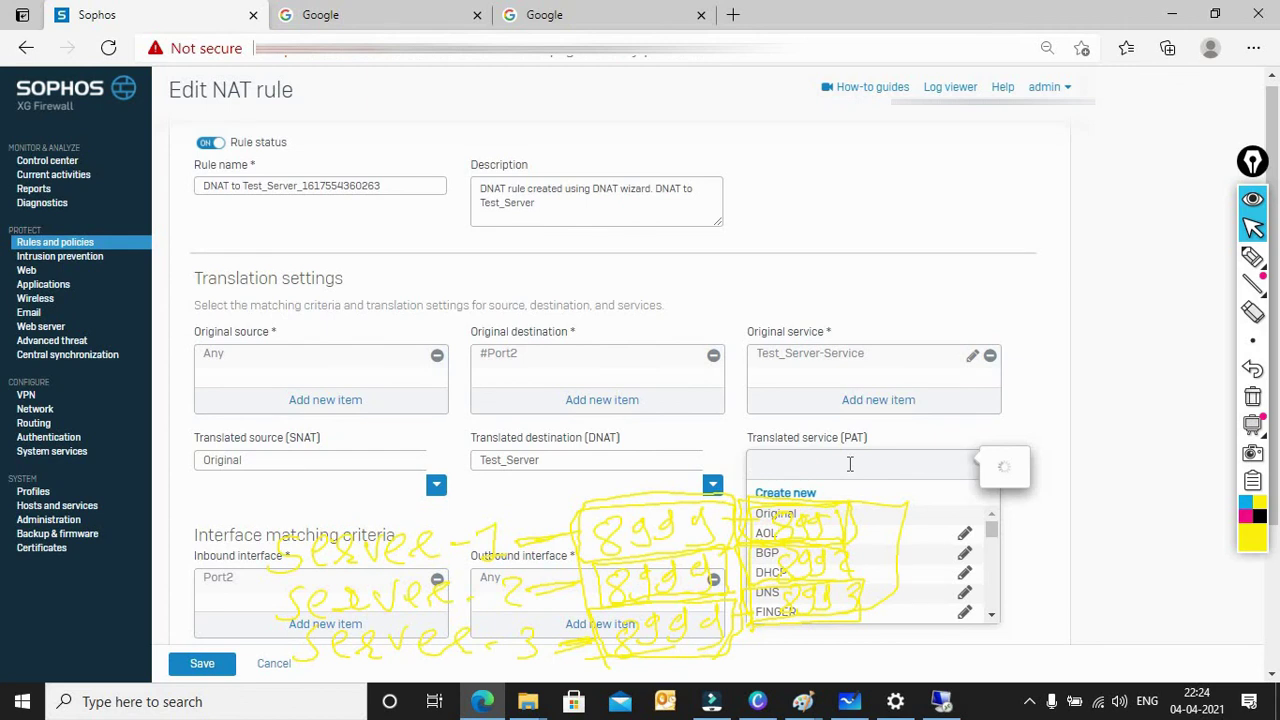
click(788, 492)
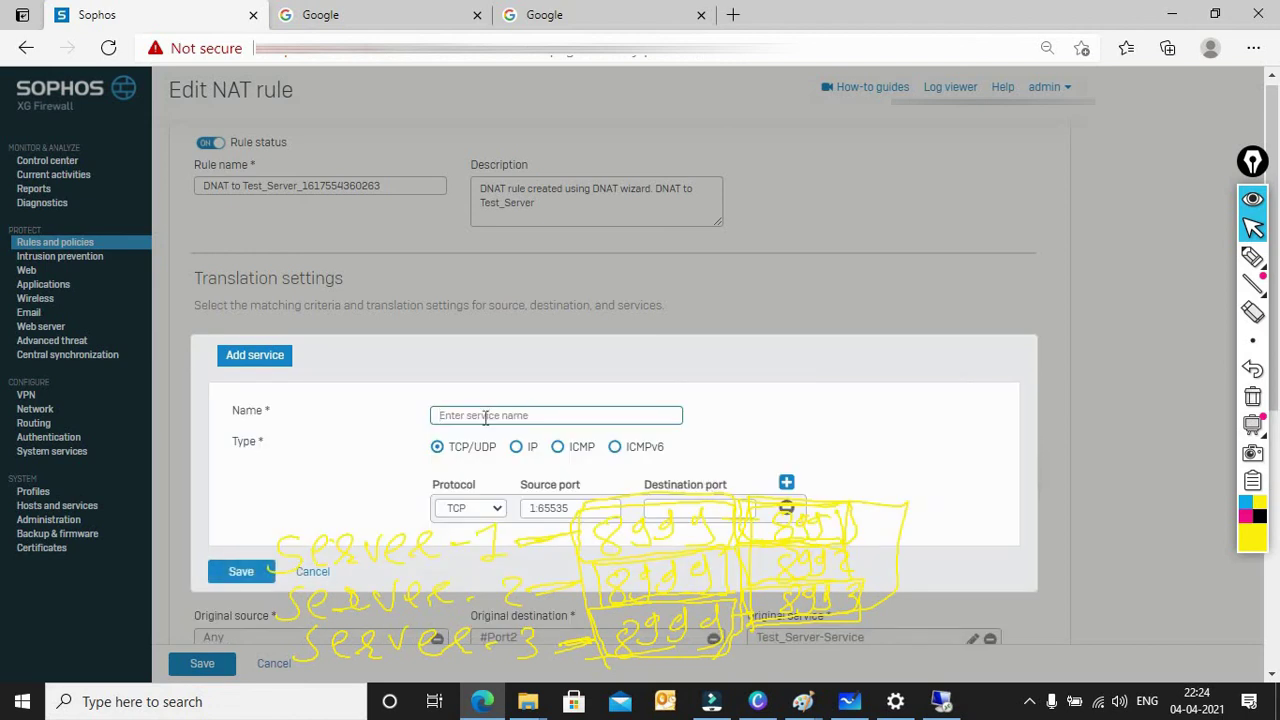
Step: Name the TCP service Test_Server-Service-Externalport, set destination port 8991, and save it
click(485, 416)
text(Sr)
key(BackSpace)
text(Te)
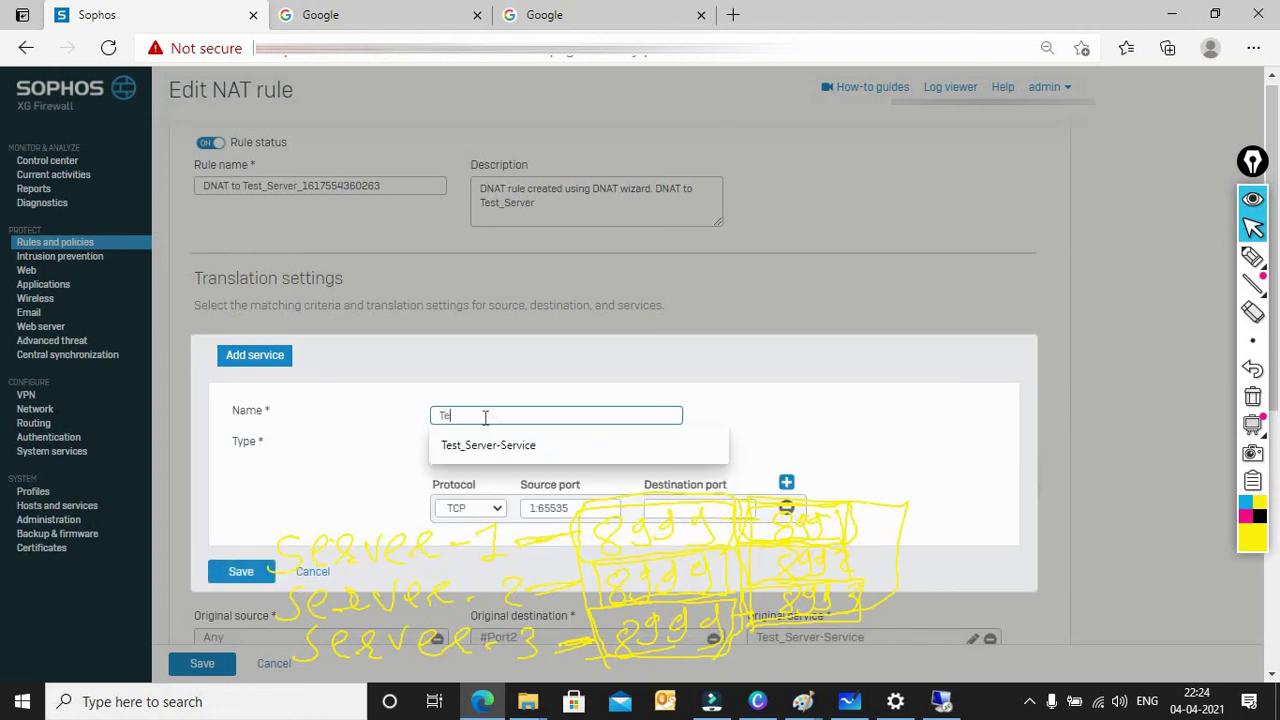
text(st_Server-Service)
click(537, 444)
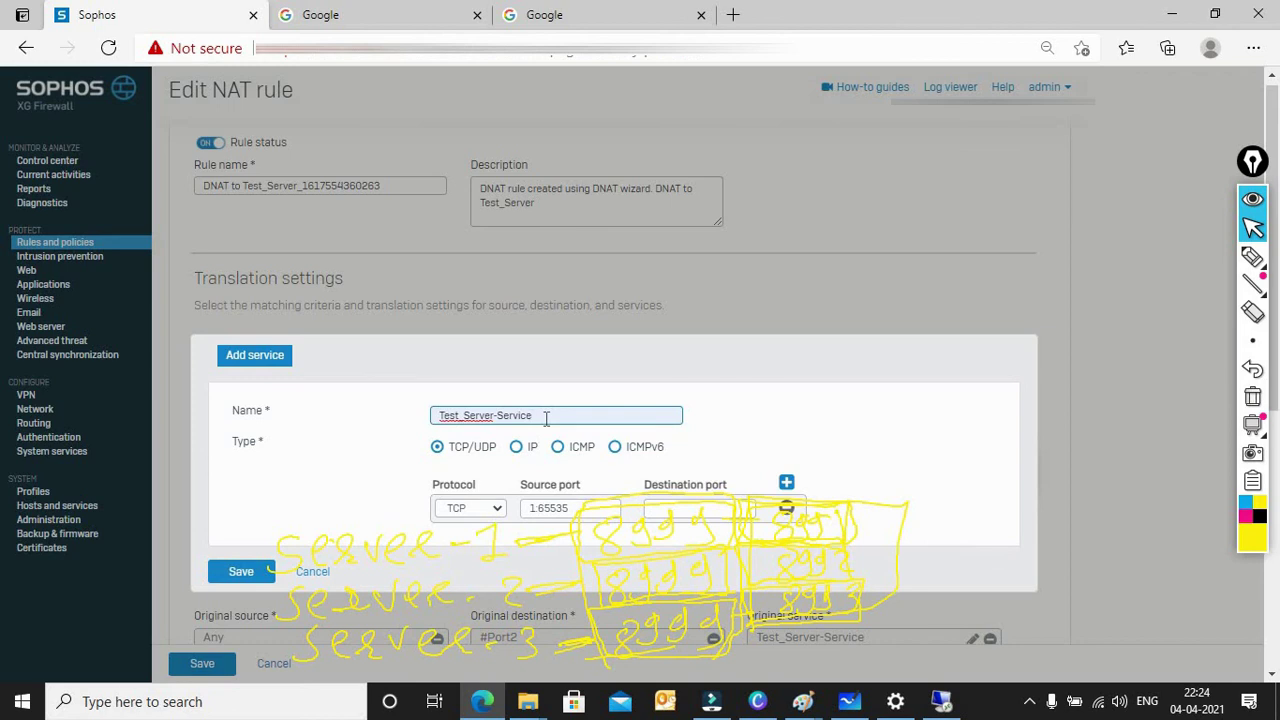
text(-)
text(Exte)
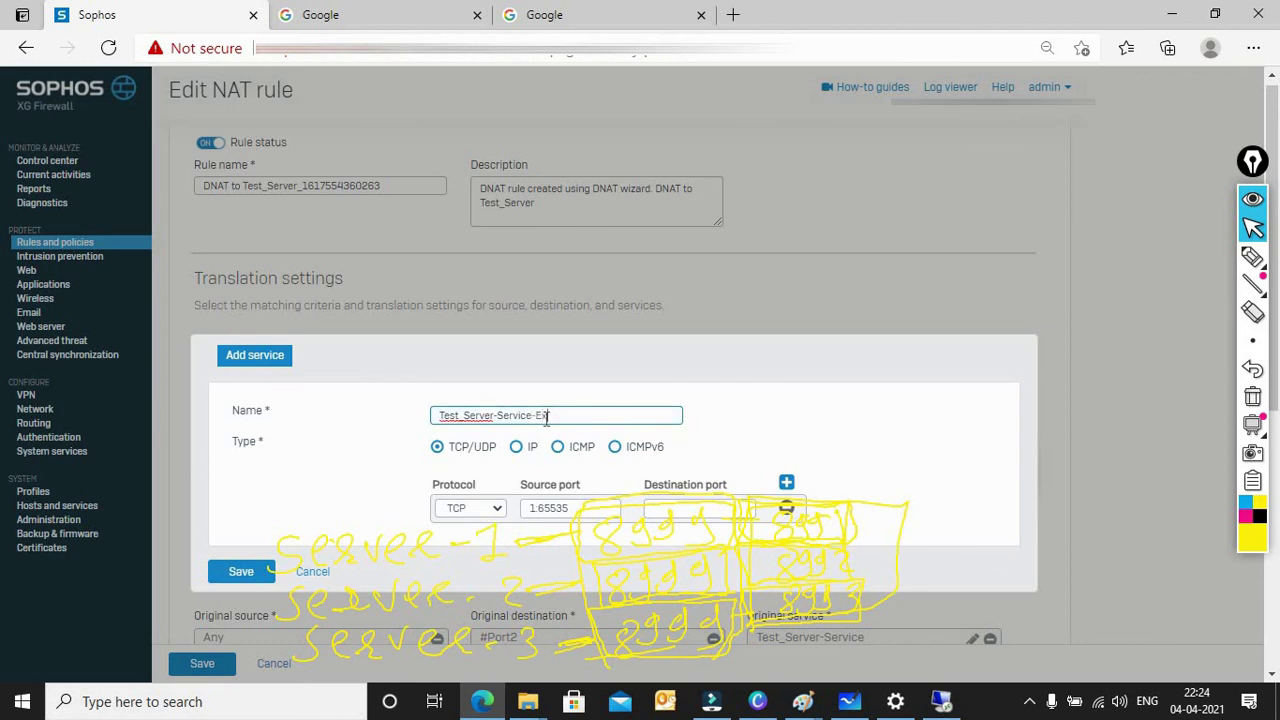
text(rnalport)
drag(616, 416, 433, 424)
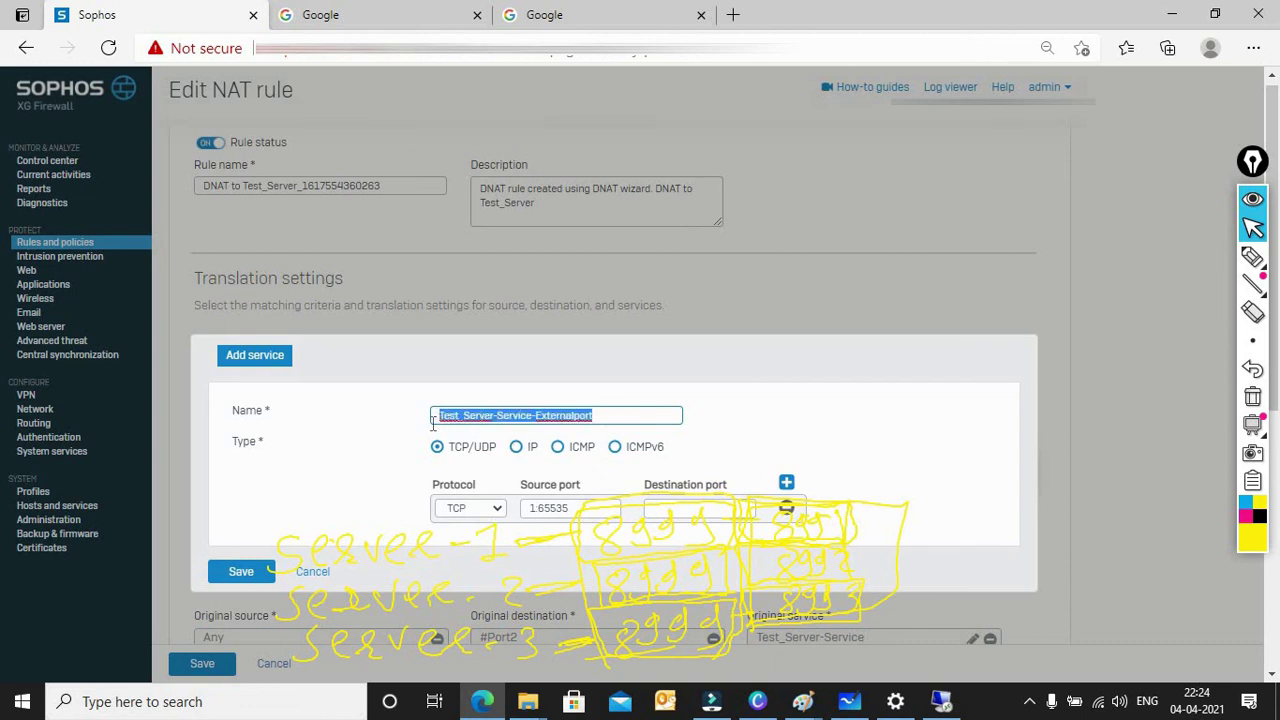
click(690, 513)
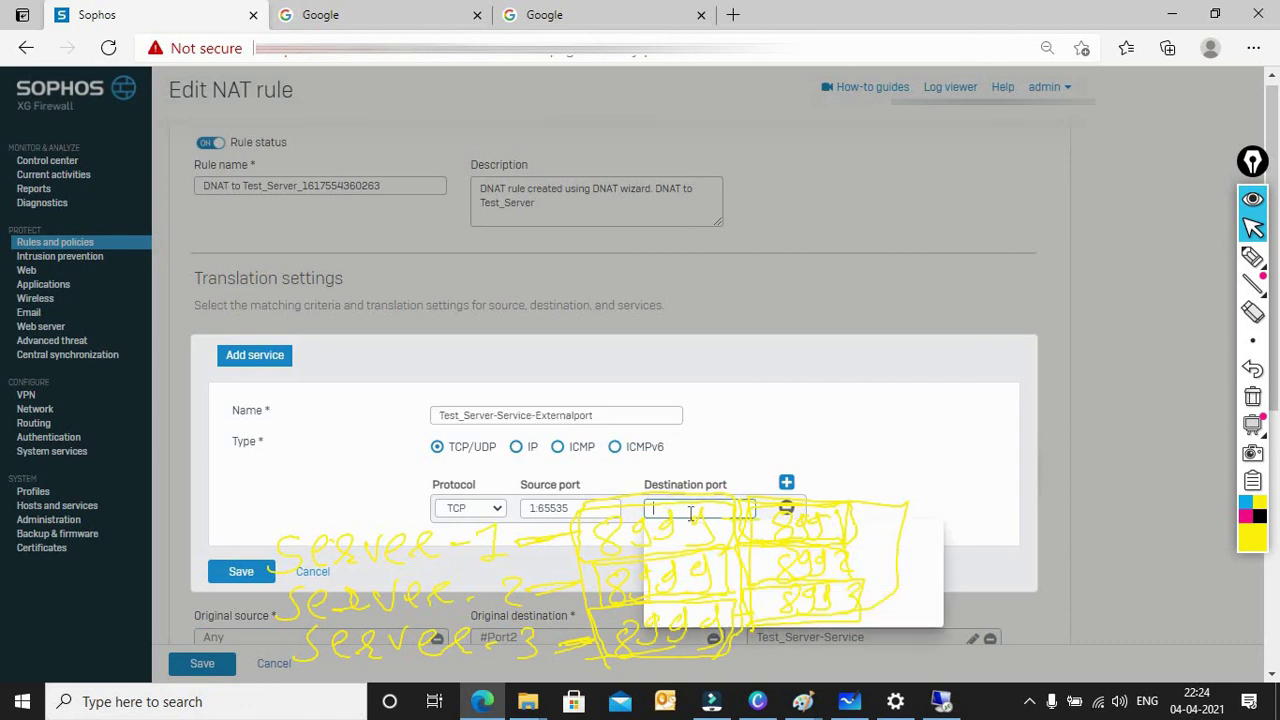
text(8991)
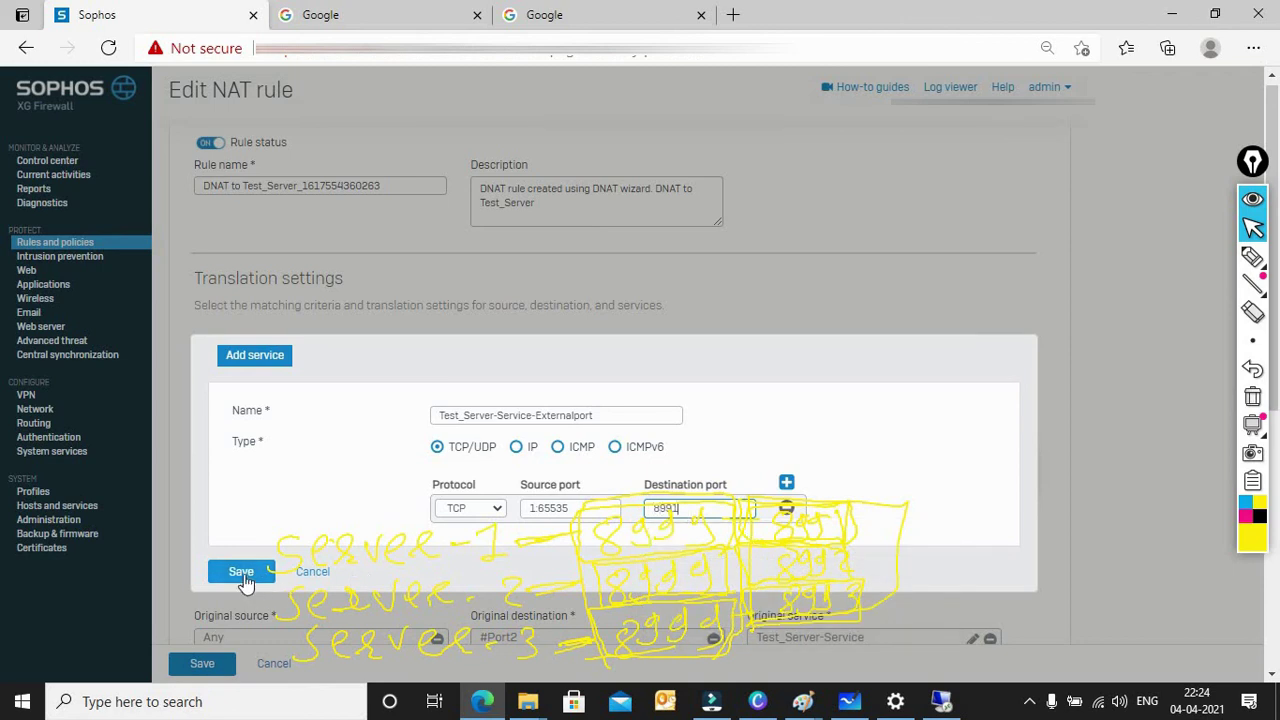
click(244, 574)
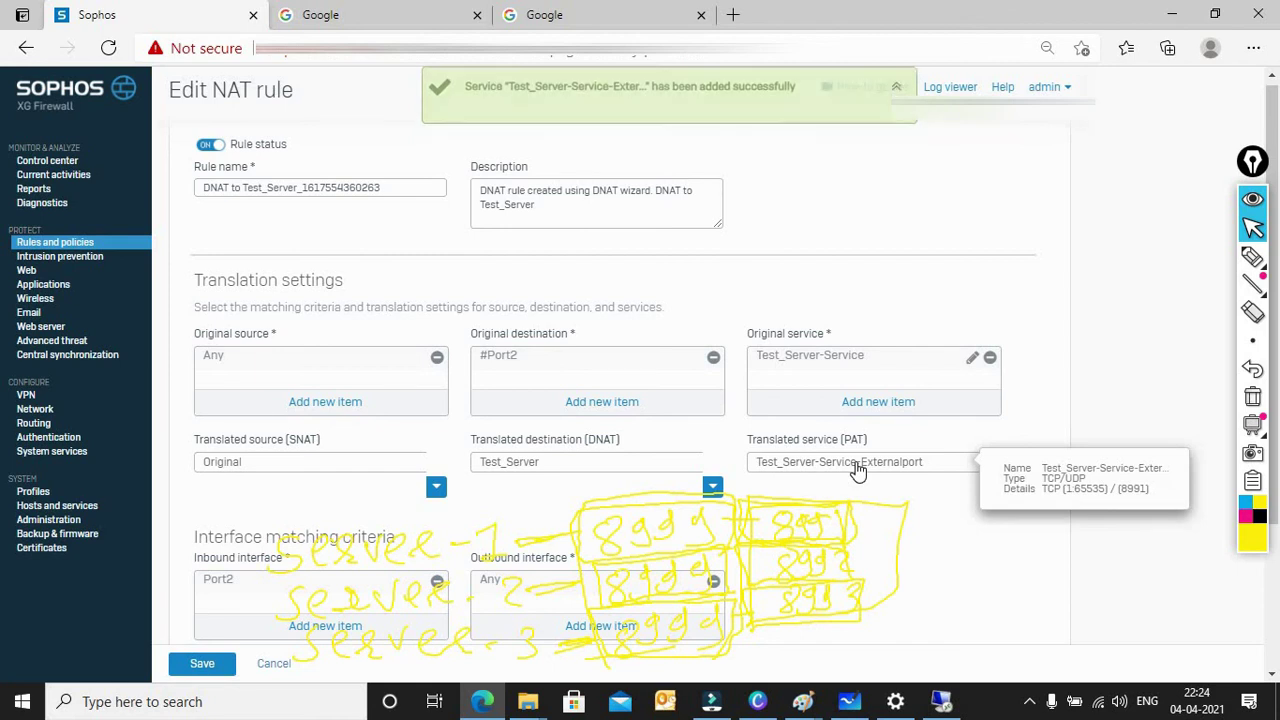
Step: Review the translation settings and save the DNAT to Test_Server rule
mouse_move(921, 476)
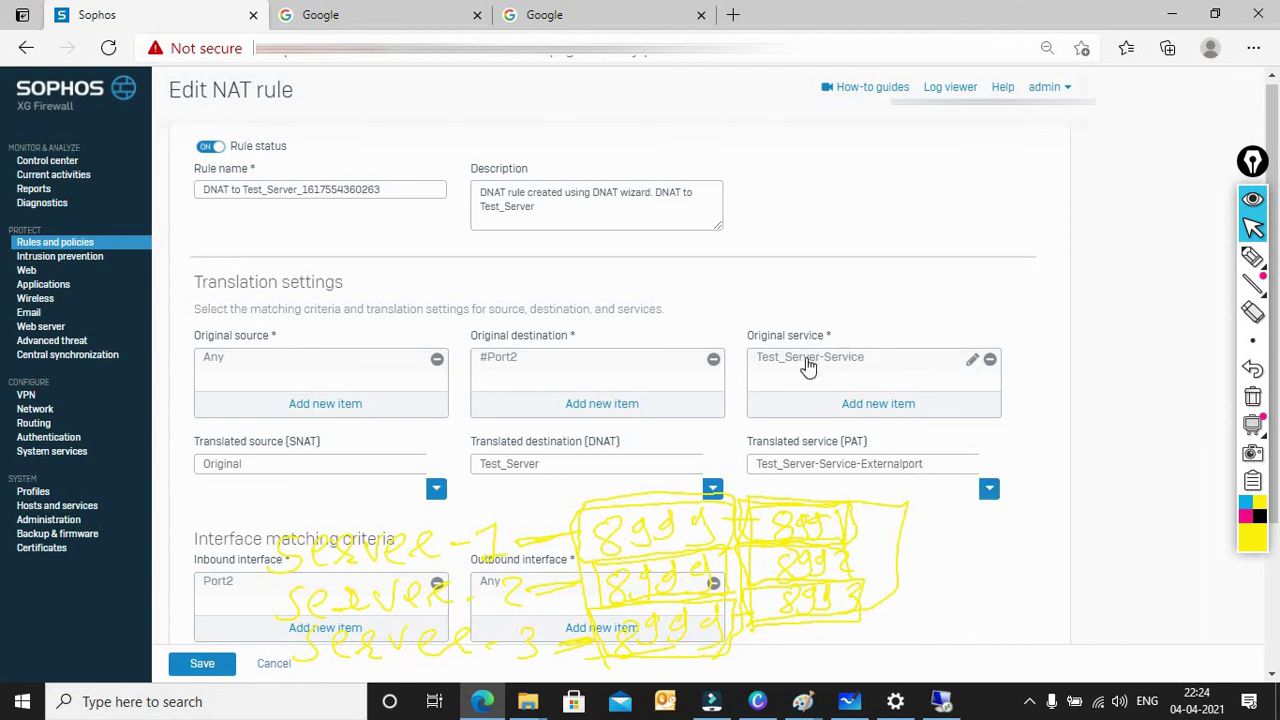
mouse_move(808, 367)
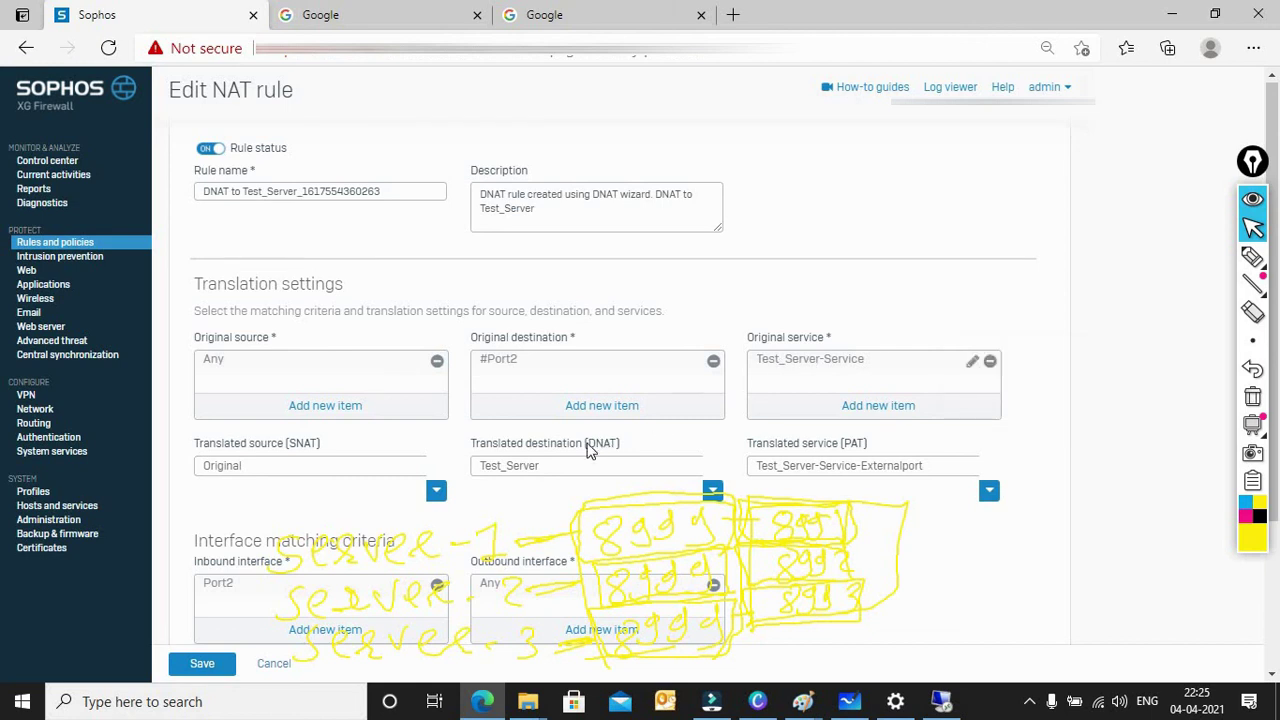
mouse_move(518, 480)
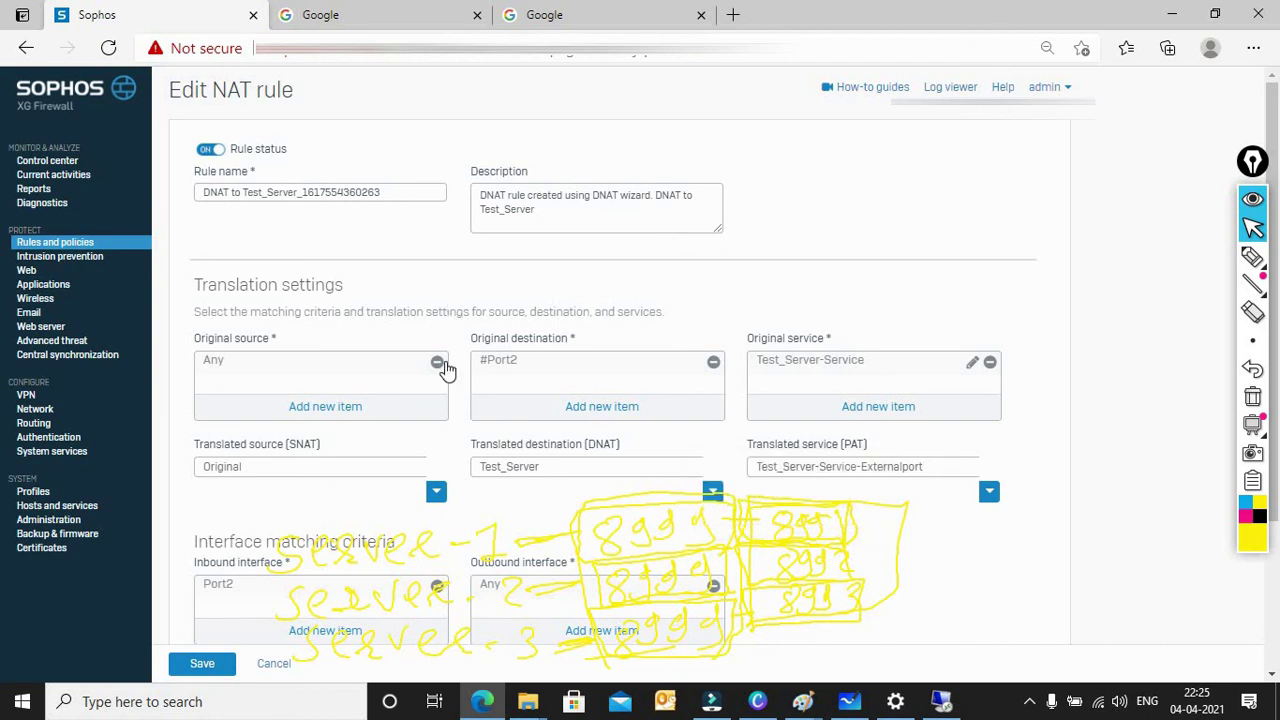
click(202, 666)
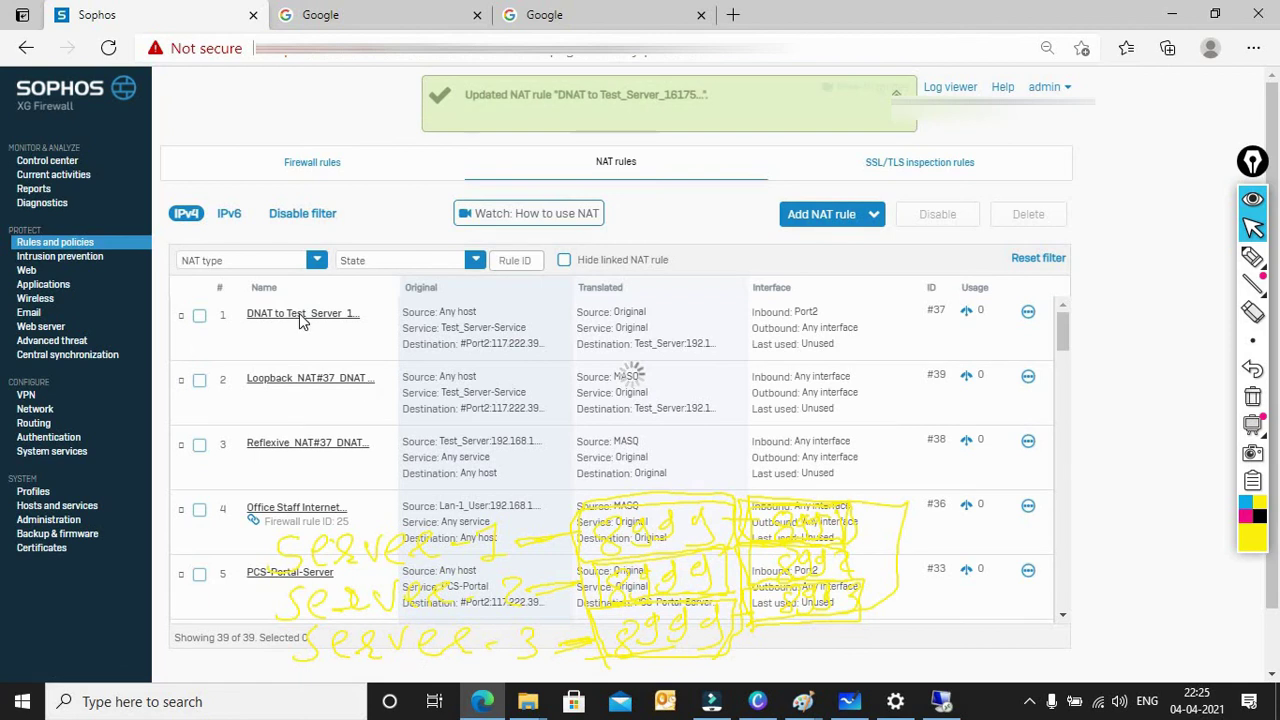
Step: Set the loopback rule's translated service to Test_Server-Service-Externalport and save the rule
click(297, 323)
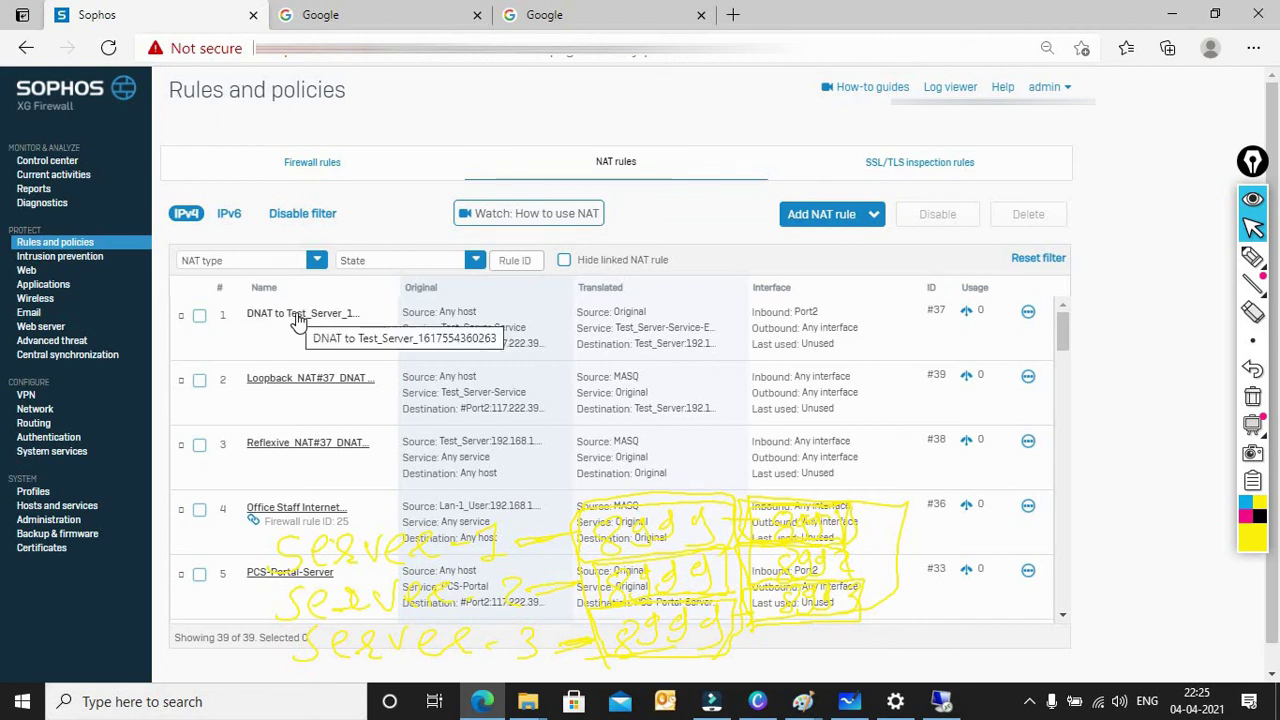
click(283, 380)
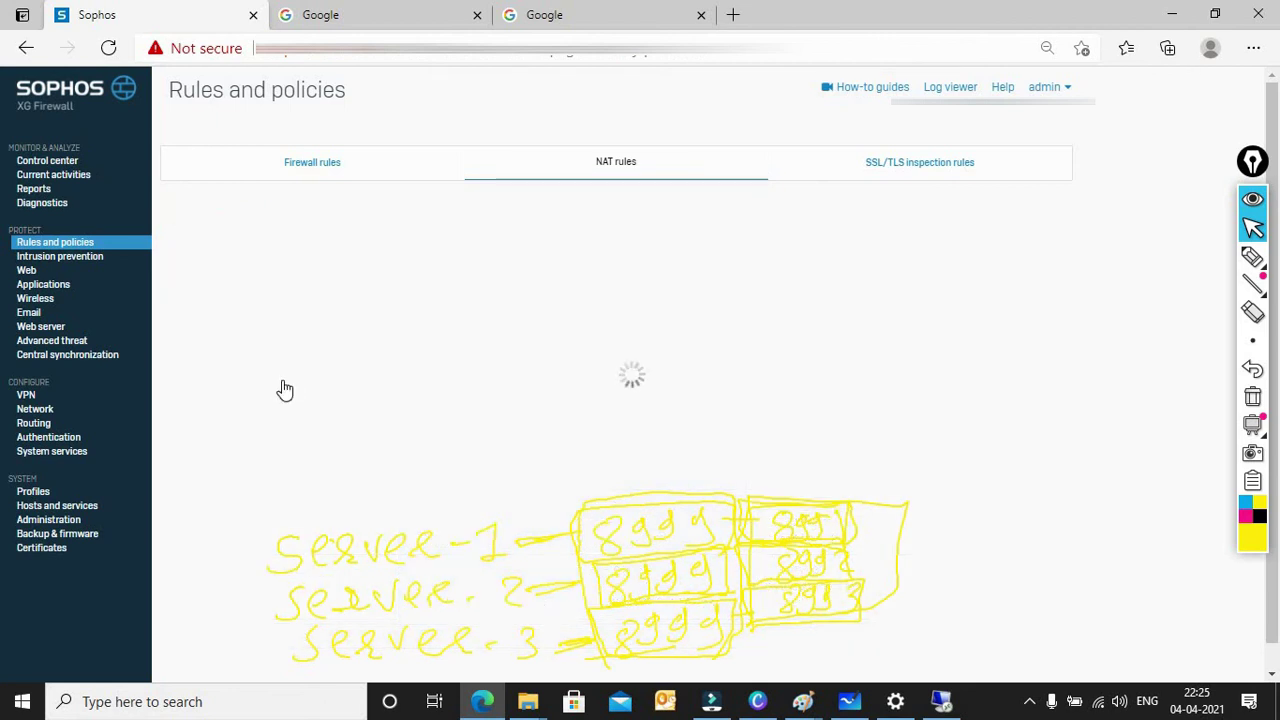
click(833, 468)
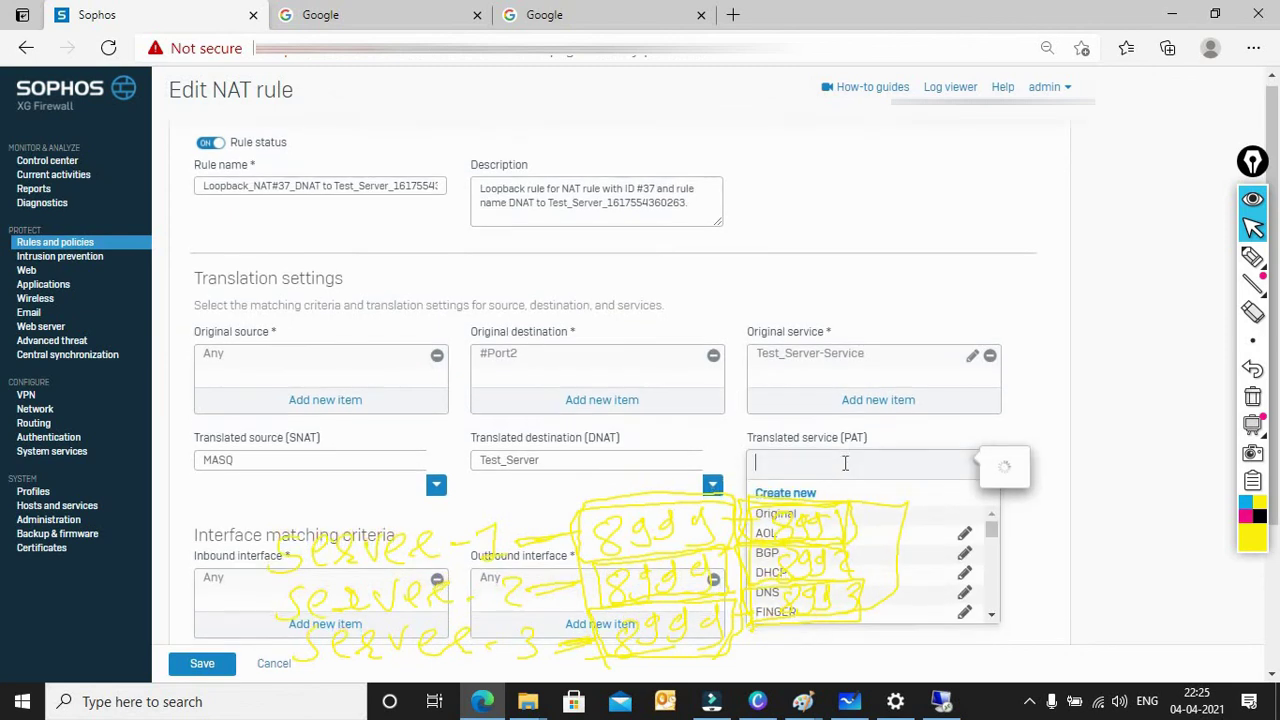
text(test)
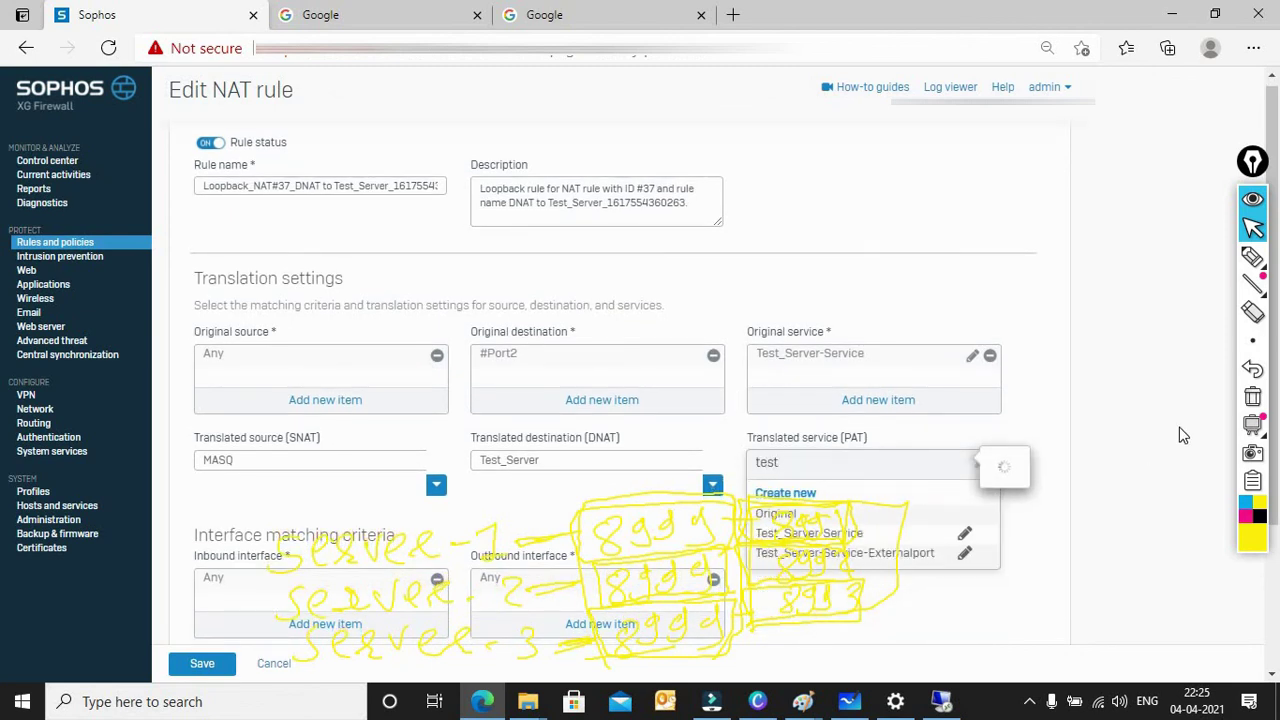
click(1246, 400)
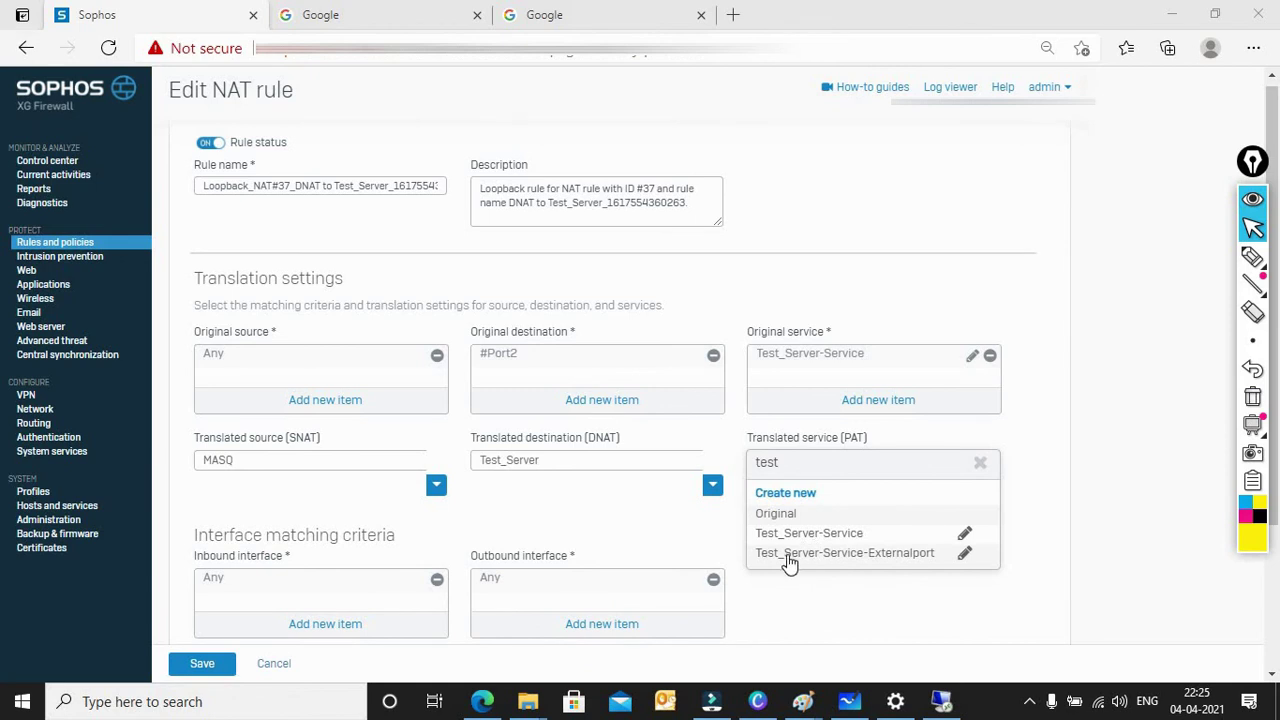
click(787, 556)
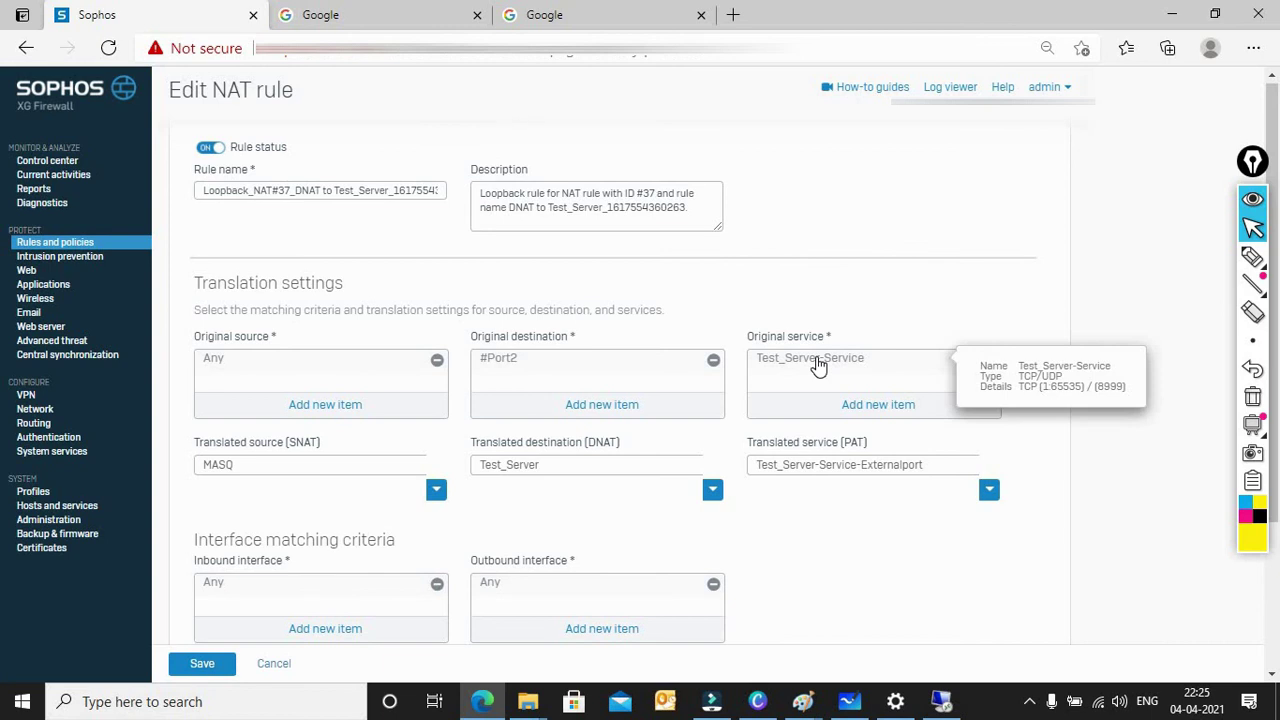
mouse_move(818, 477)
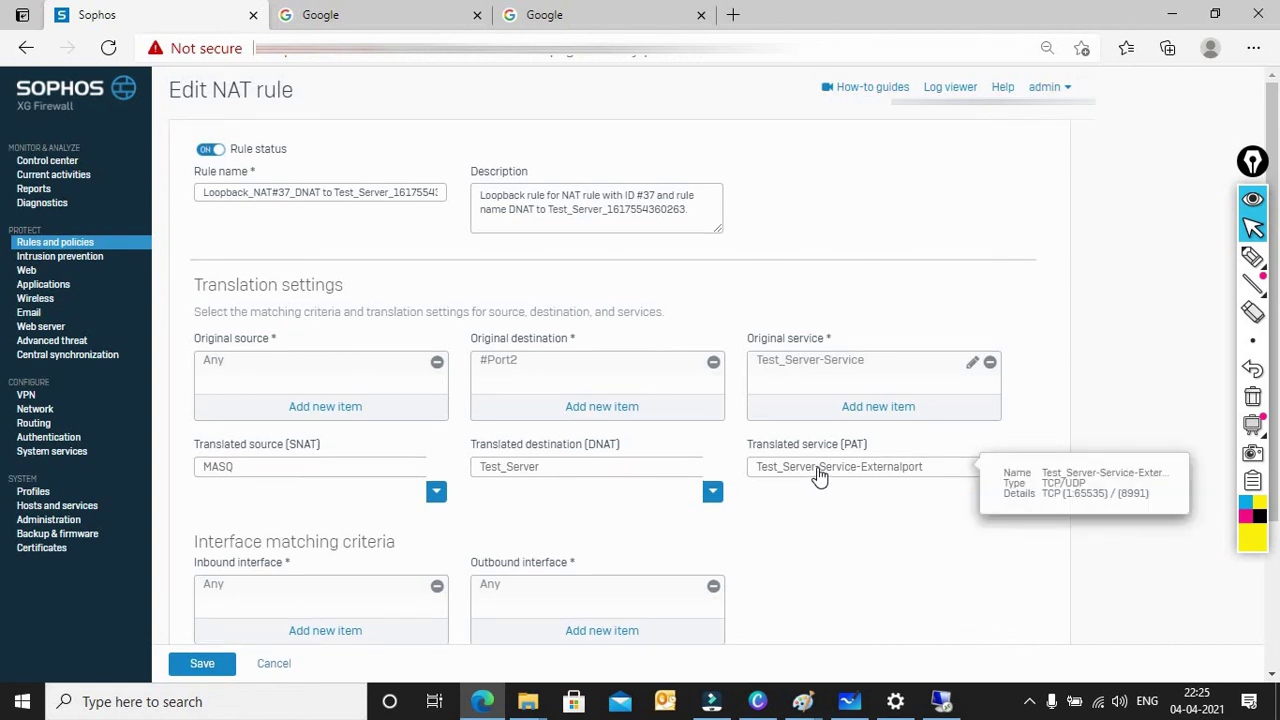
click(202, 666)
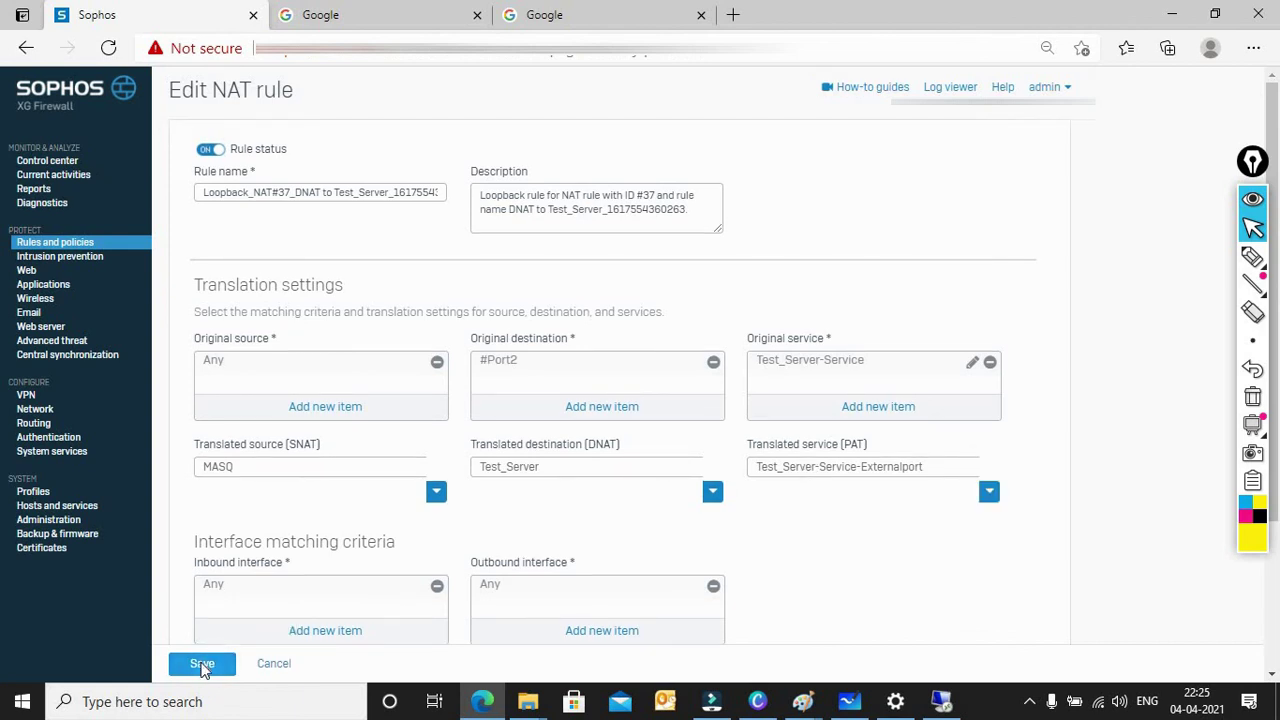